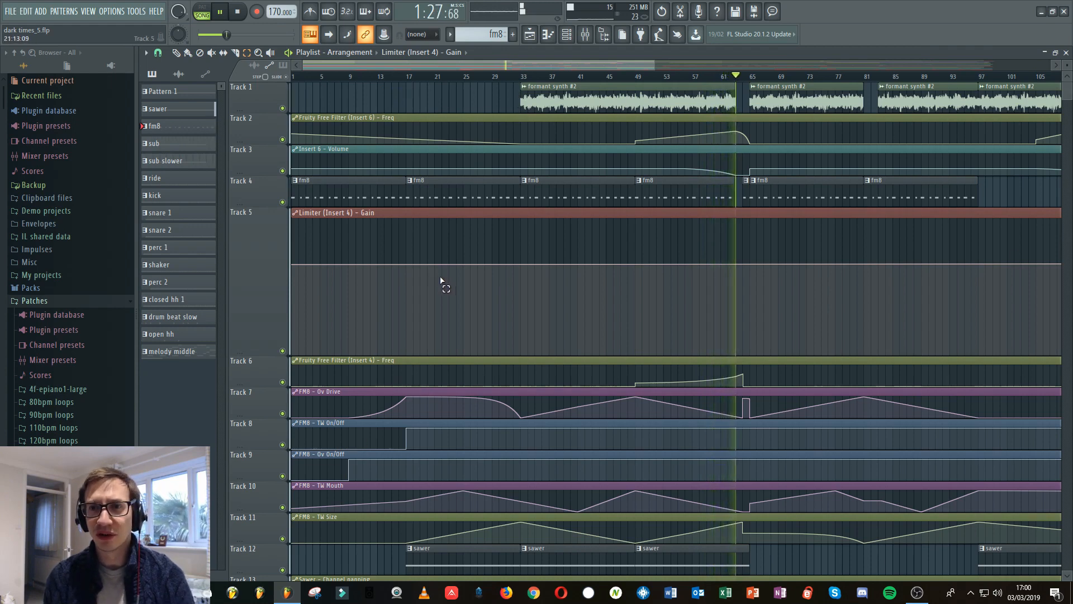
# - Examine the full playlist arrangement during playback, from the automation clips on Track 2 down to Track 46 and back
pyautogui.scroll(-10, 463, 234)
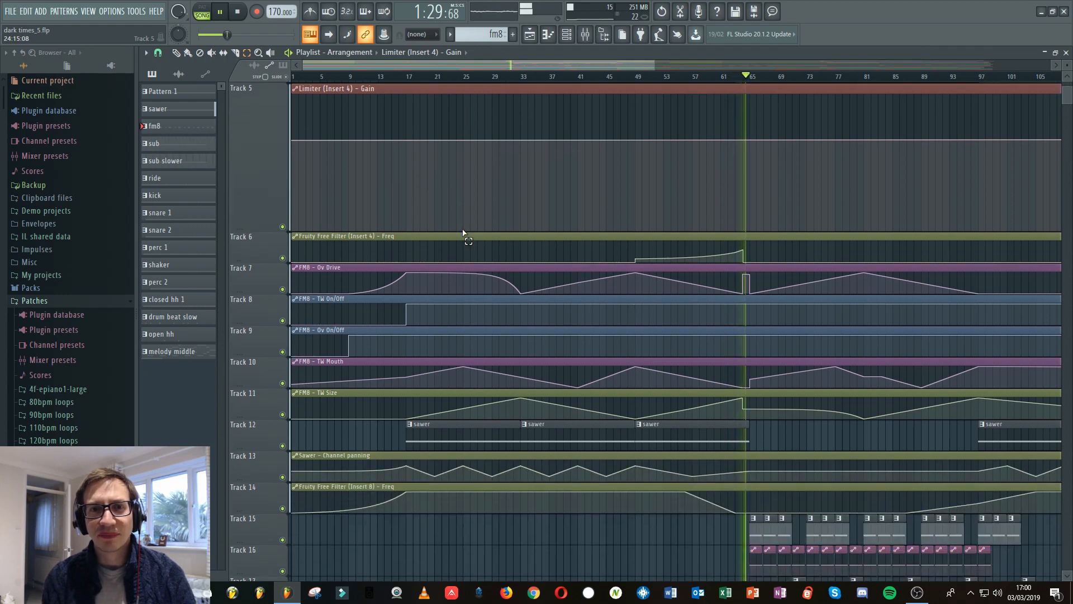
pyautogui.scroll(-8, 463, 233)
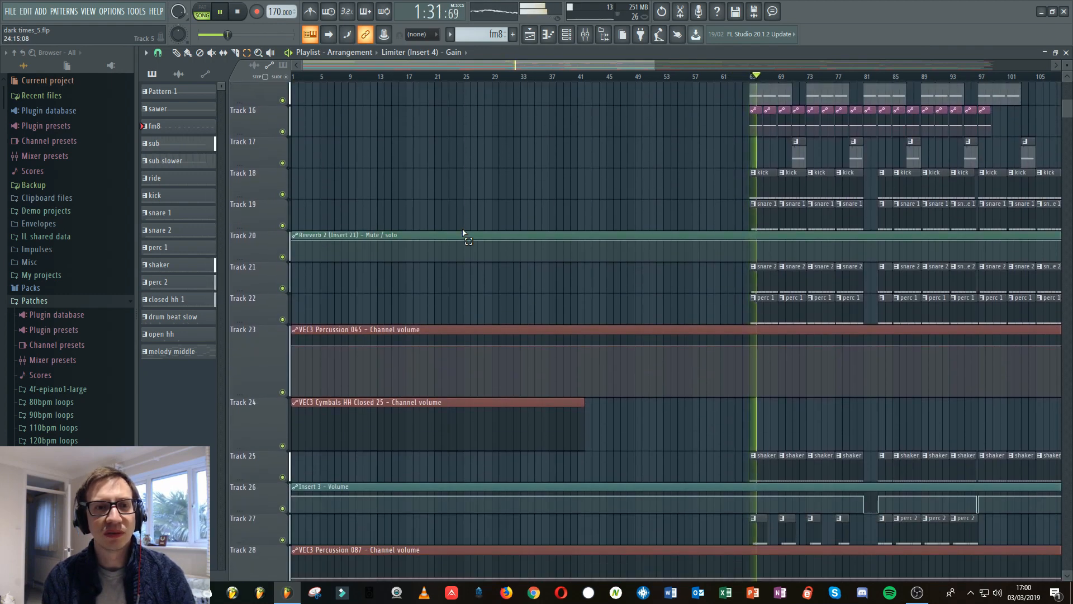
pyautogui.scroll(-8, 463, 234)
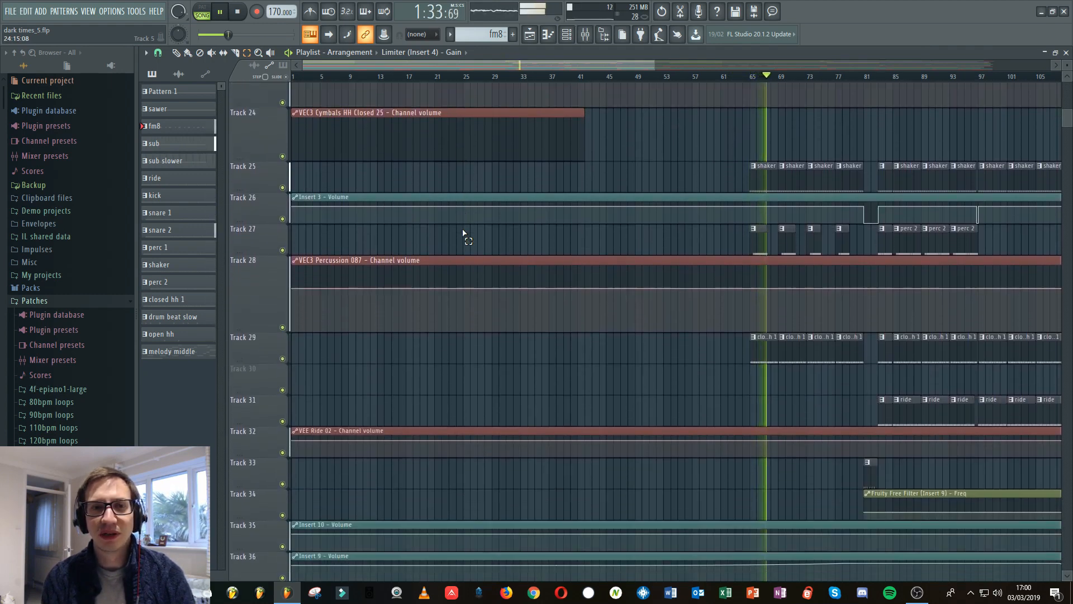
pyautogui.scroll(-4, 463, 233)
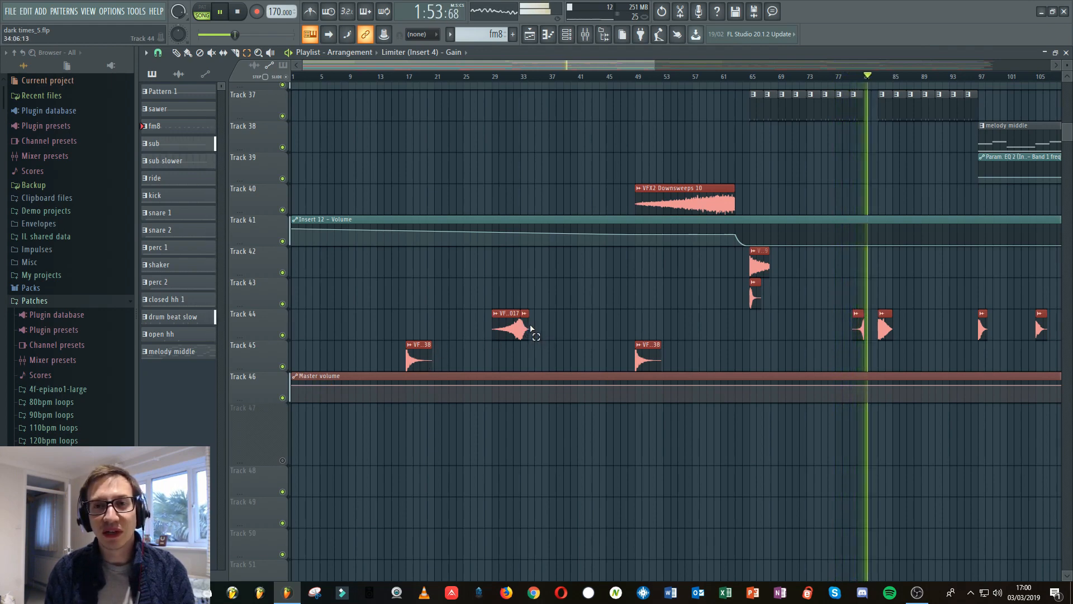
pyautogui.scroll(5, 556, 237)
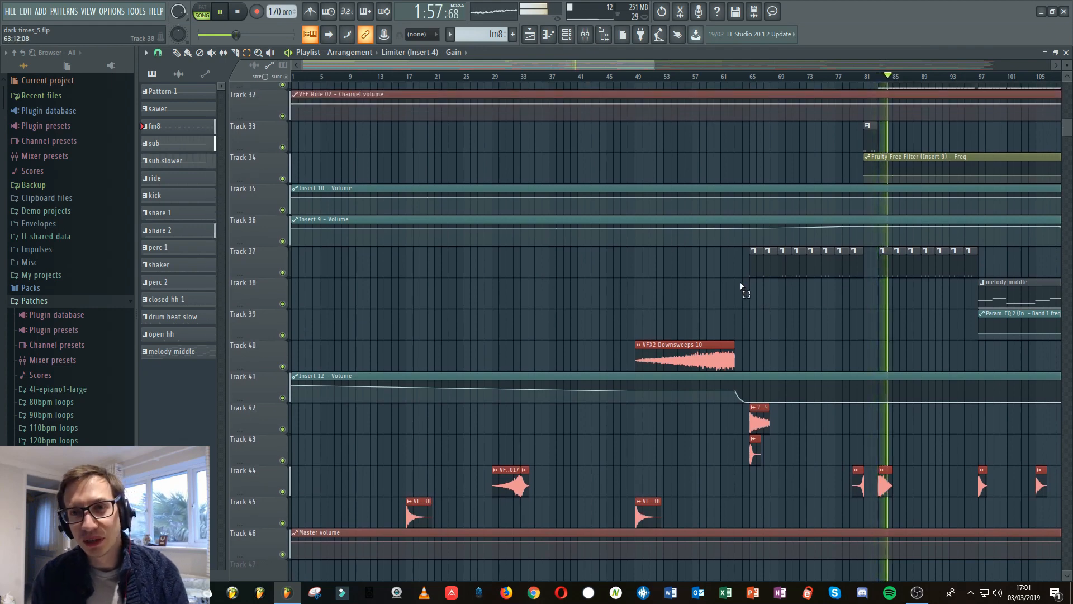
pyautogui.scroll(8, 743, 288)
pyautogui.scroll(10, 588, 301)
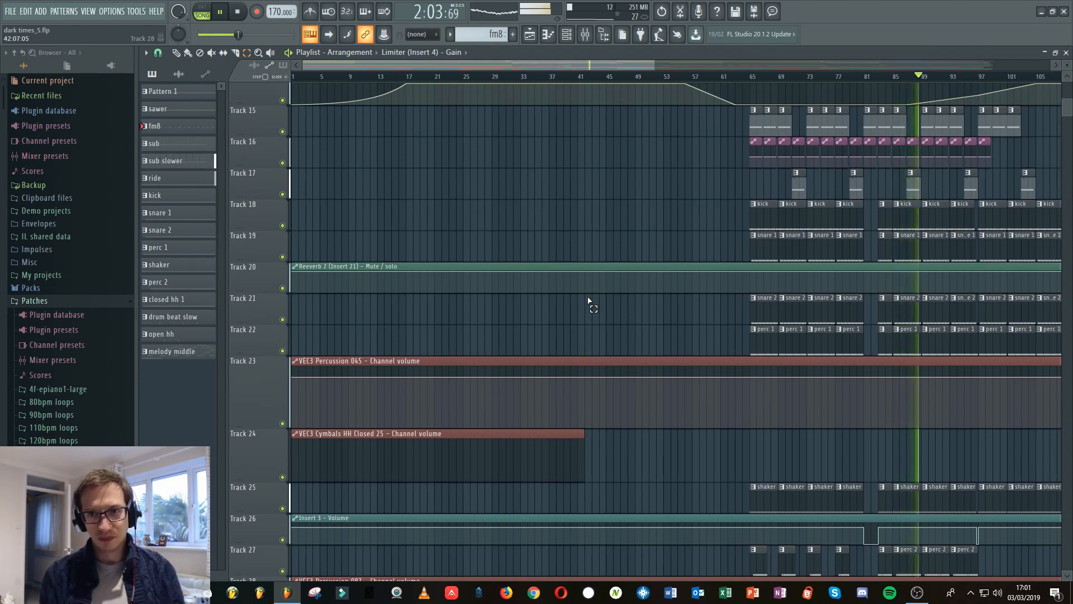
pyautogui.scroll(14, 731, 237)
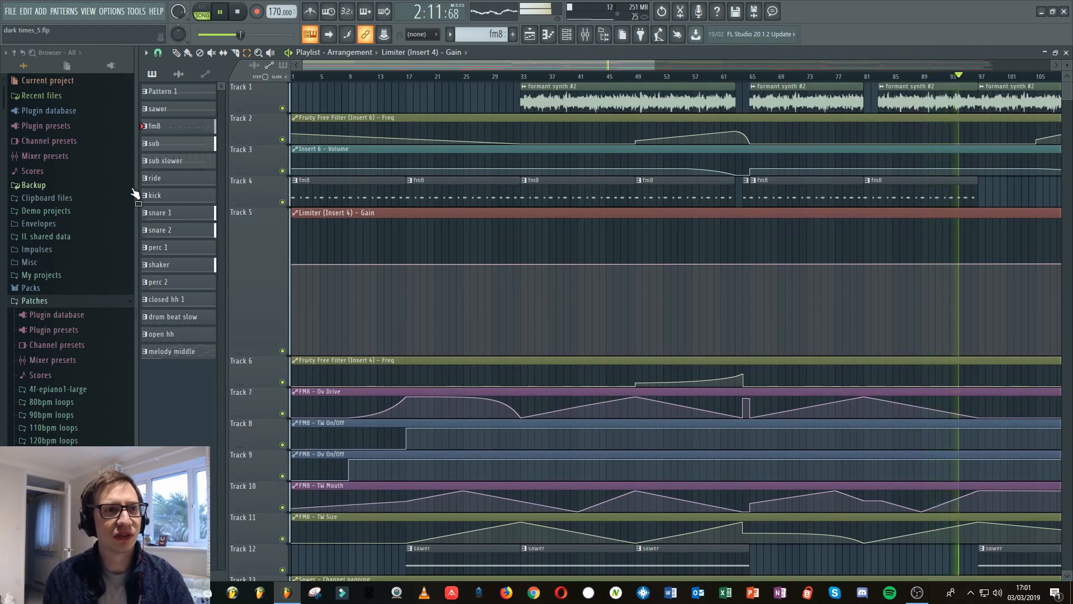
# - Look through the sample and preset folders listed under Patches in the browser
pyautogui.scroll(-10, 68, 210)
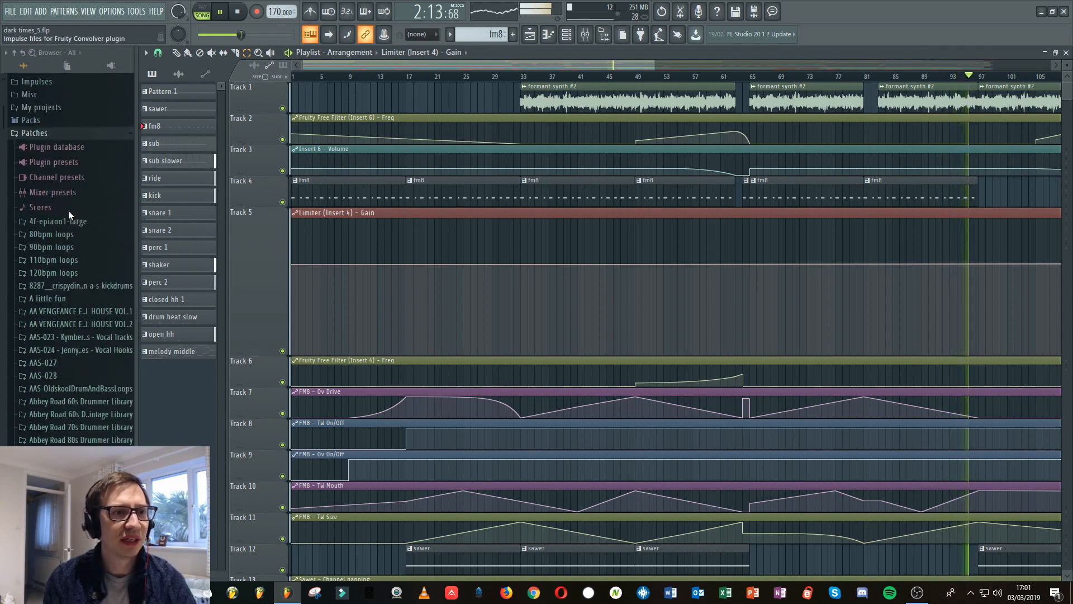
pyautogui.scroll(-15, 69, 214)
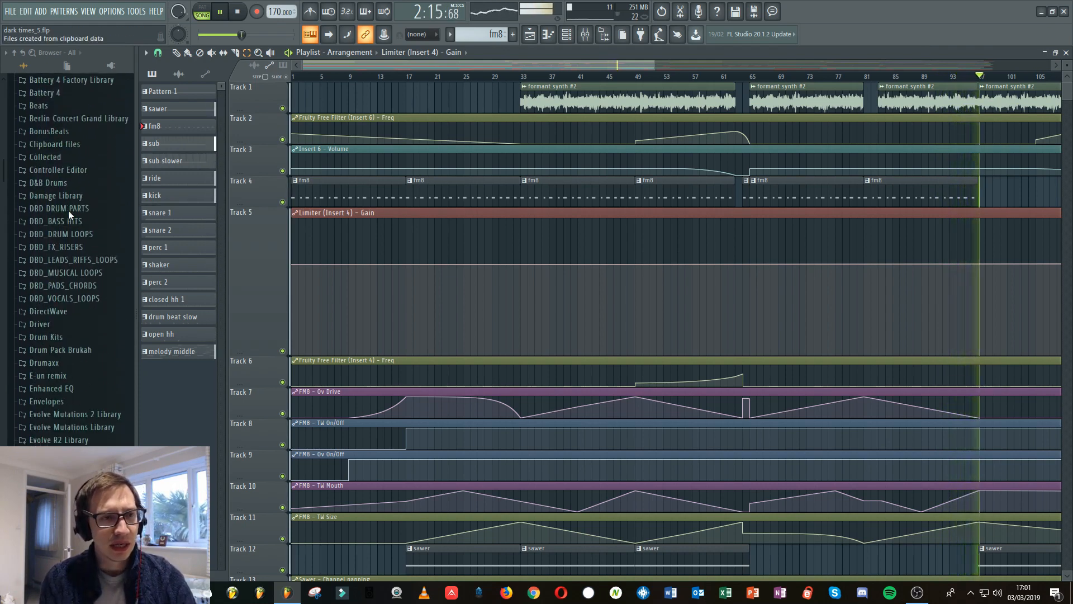
pyautogui.scroll(-12, 68, 210)
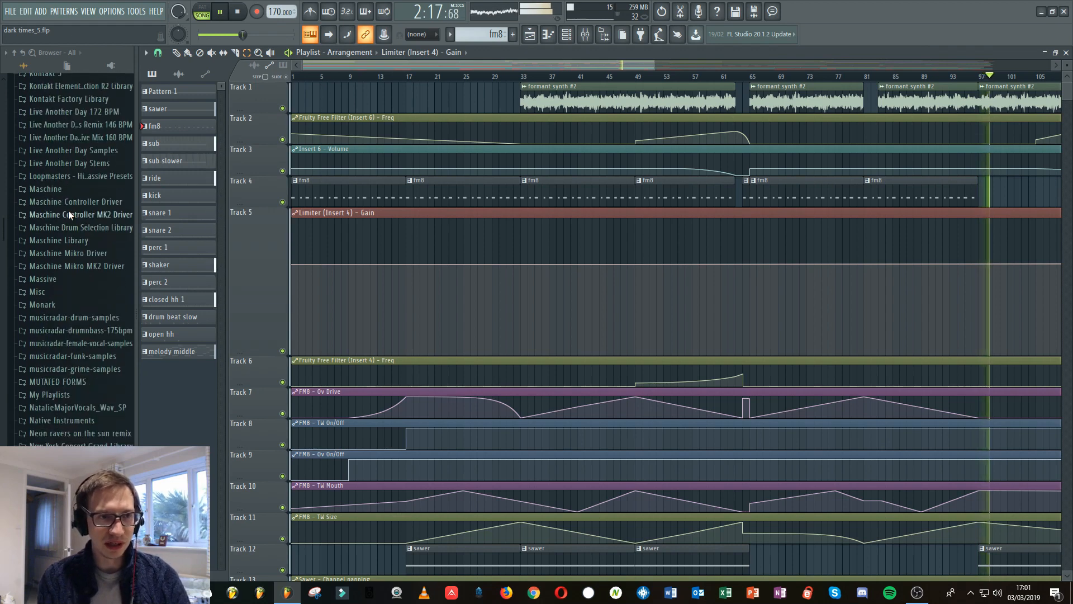
pyautogui.scroll(-3, 68, 210)
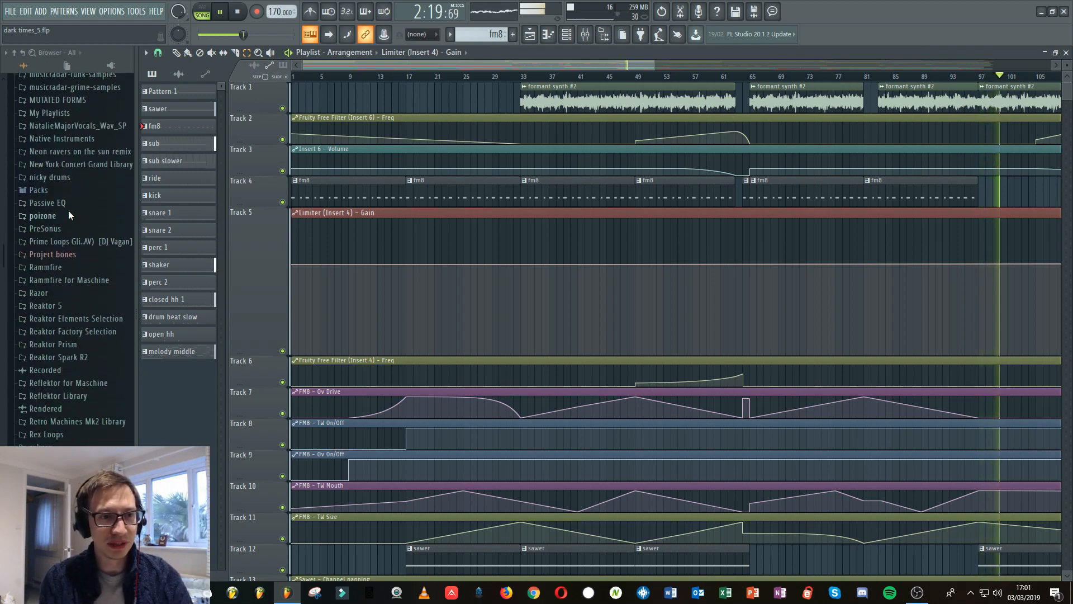
pyautogui.scroll(-13, 68, 211)
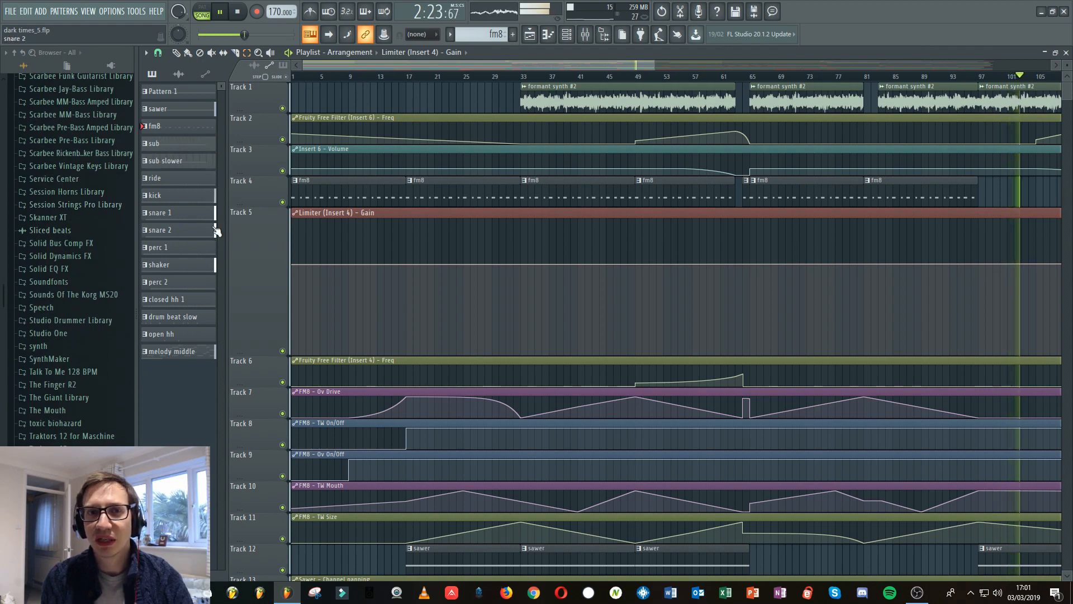
pyautogui.scroll(20, 124, 184)
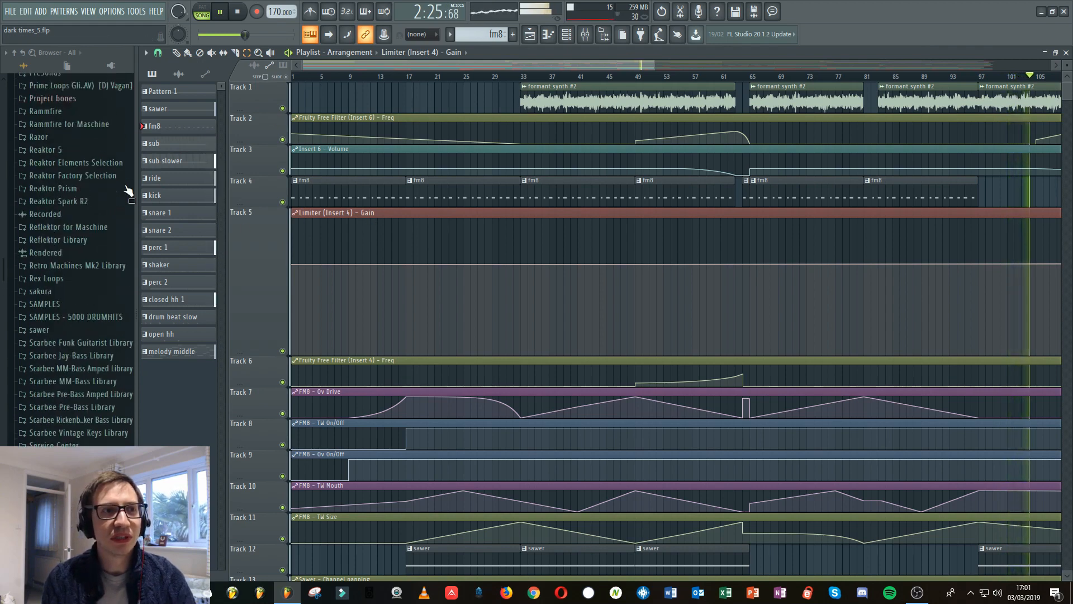
pyautogui.scroll(5, 124, 183)
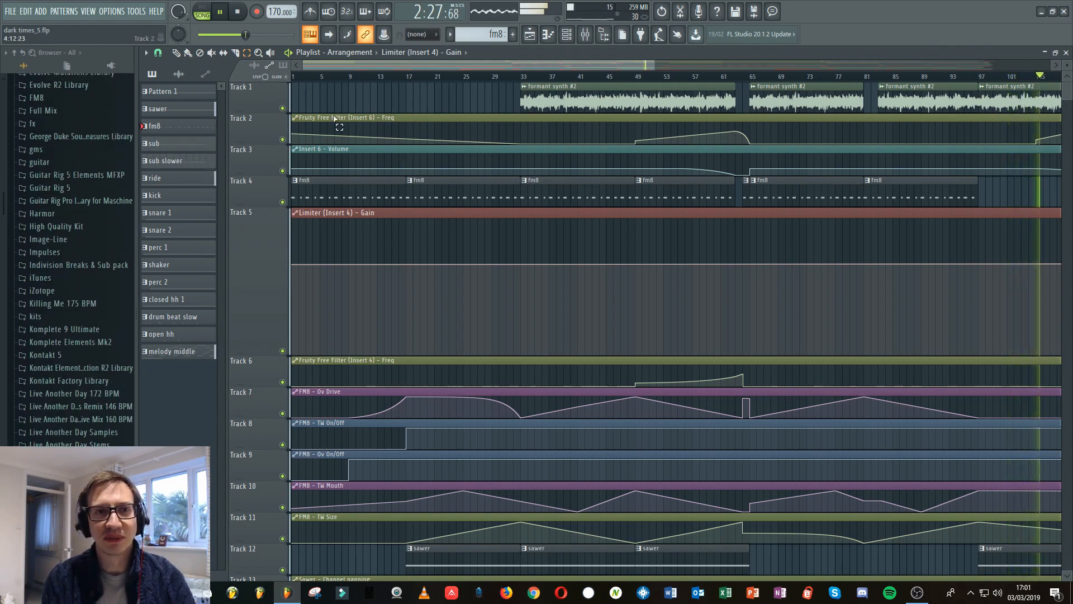
# - Stop the song, isolate Tracks 1 to 3, and audition the formant synth clip from bar 33
pyautogui.click(220, 11)
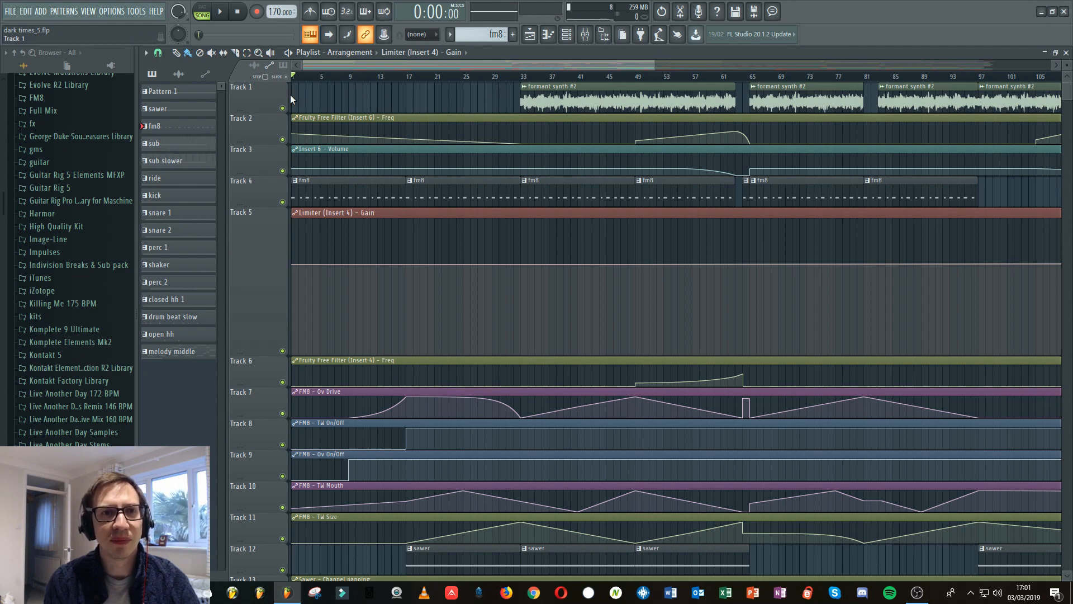
pyautogui.click(522, 76)
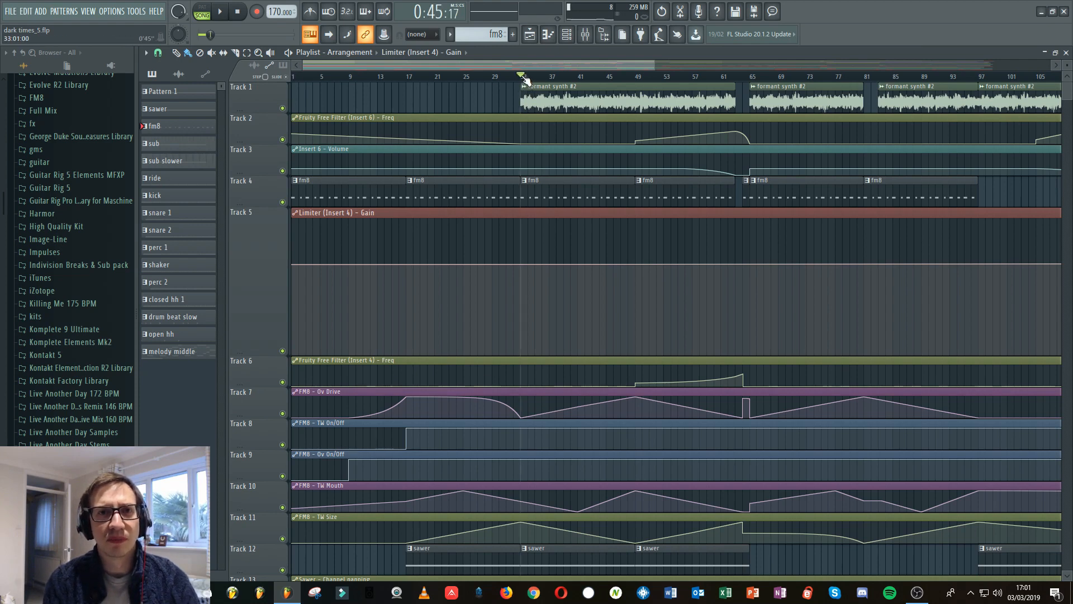
pyautogui.rightClick(283, 108)
pyautogui.click(282, 139)
pyautogui.click(282, 171)
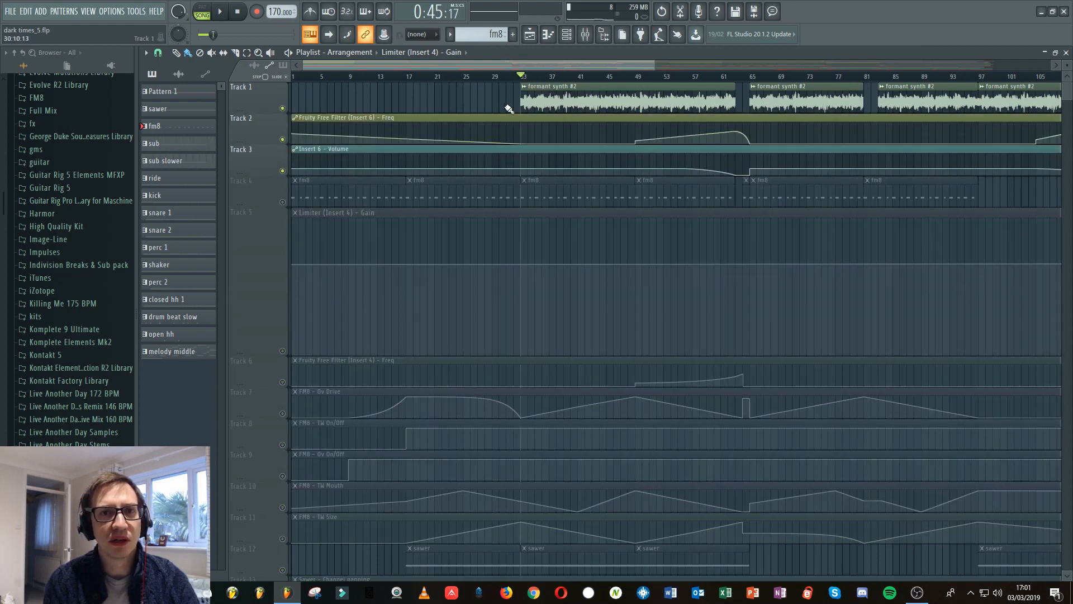
pyautogui.click(221, 13)
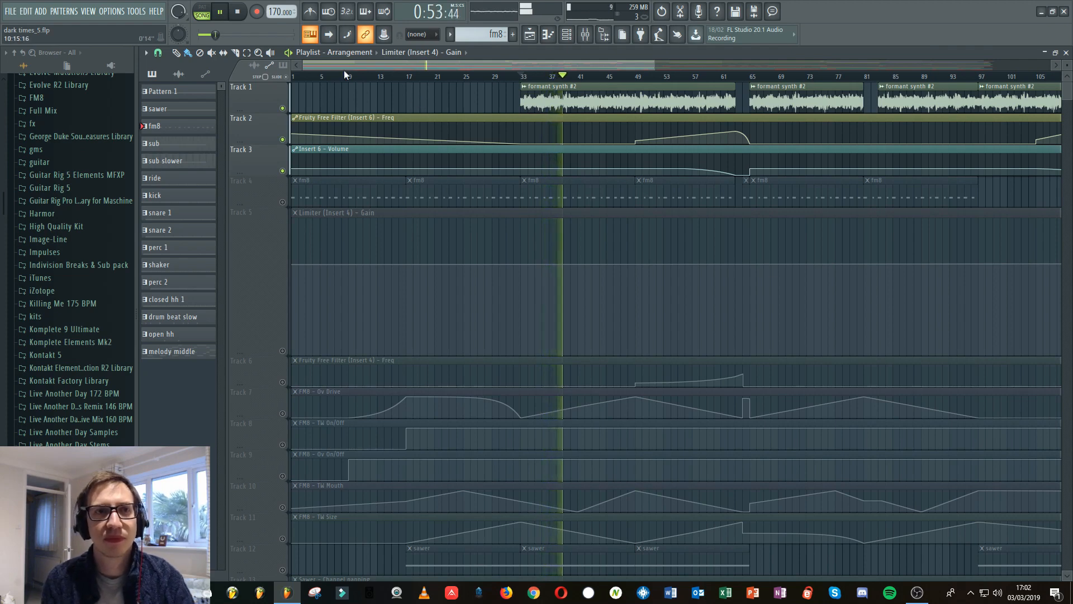
pyautogui.click(222, 12)
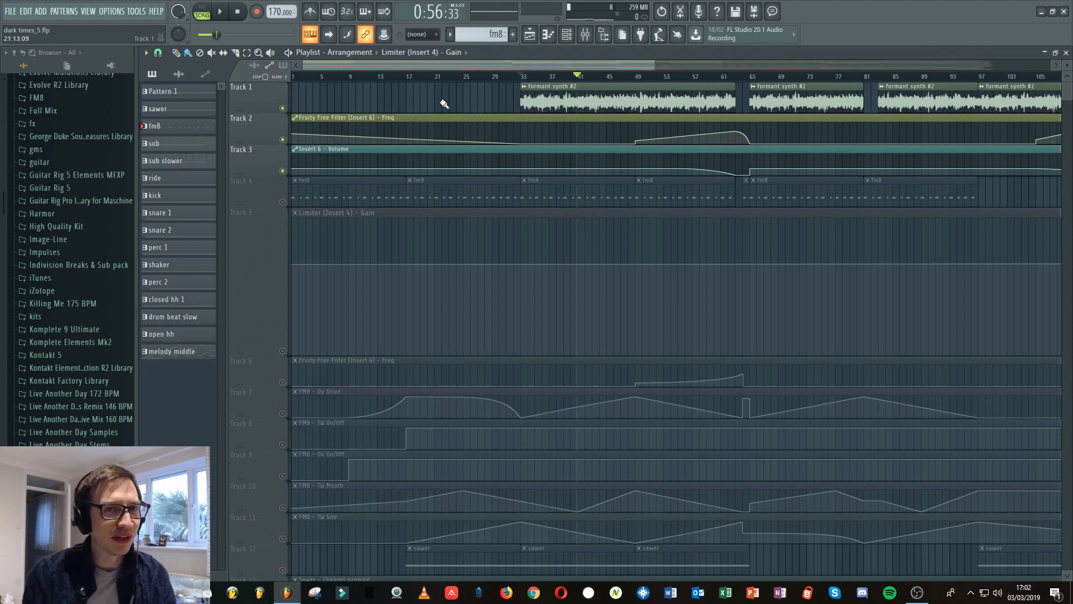
# - Open the Formant 2 channel's Sytrus synth, move its window higher, and briefly play the isolated tracks
pyautogui.click(571, 39)
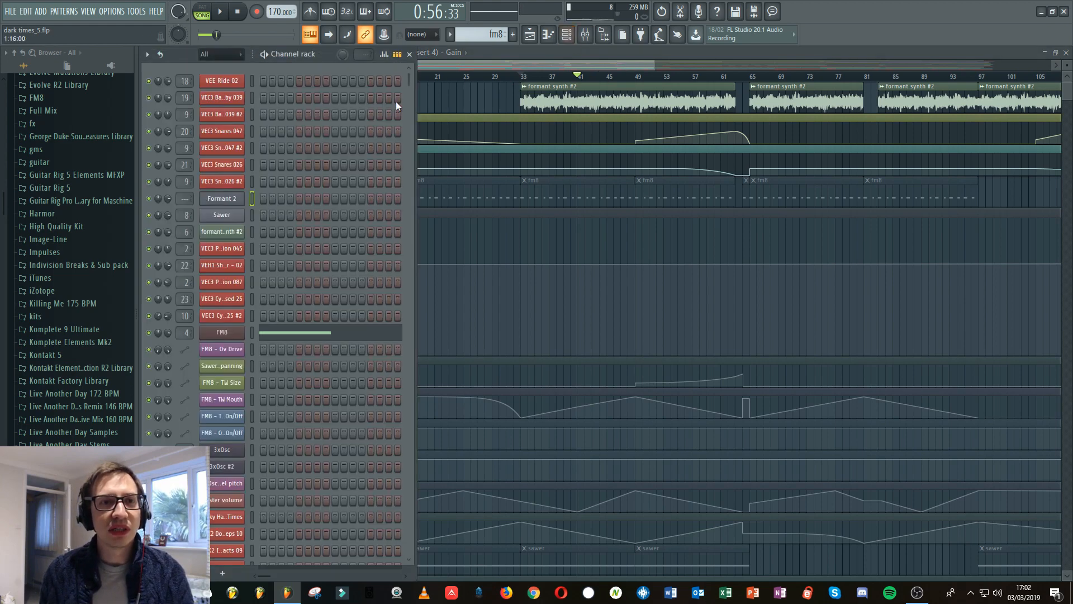
pyautogui.click(229, 202)
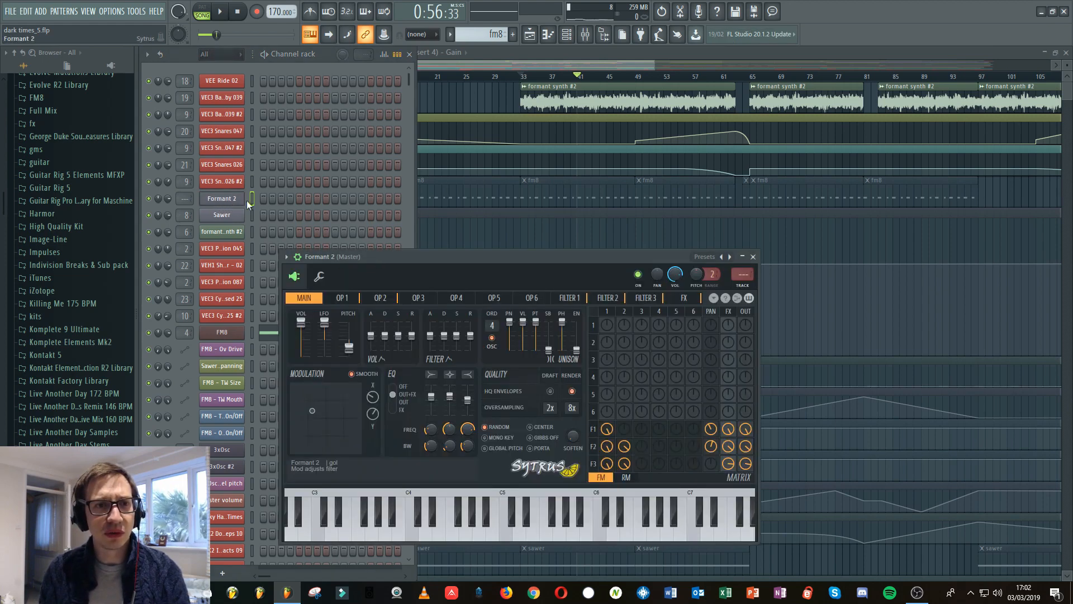
pyautogui.moveTo(392, 263); pyautogui.dragTo(413, 150)
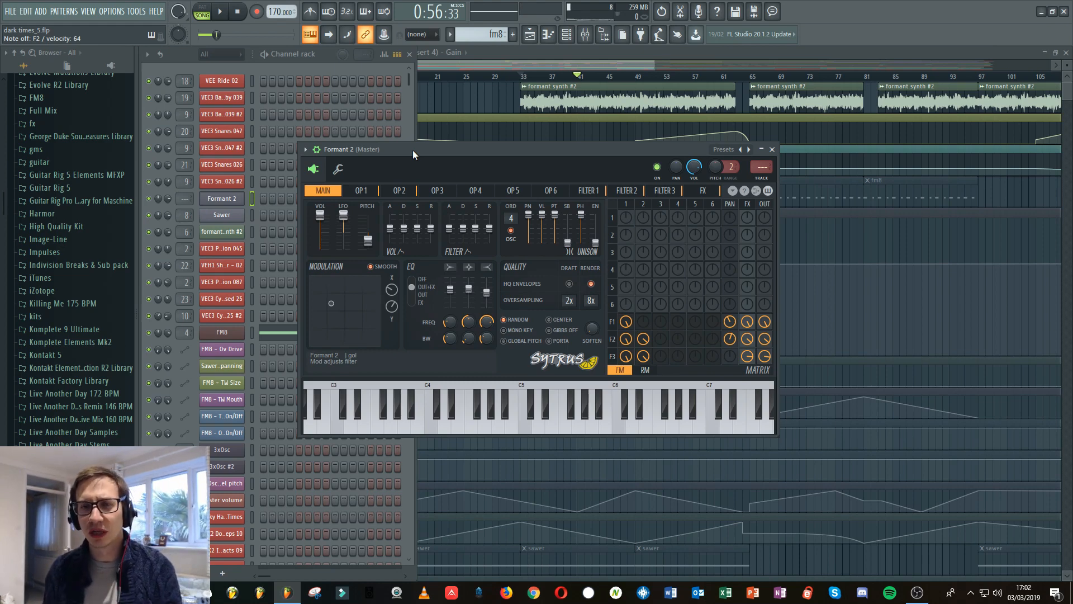
pyautogui.click(221, 12)
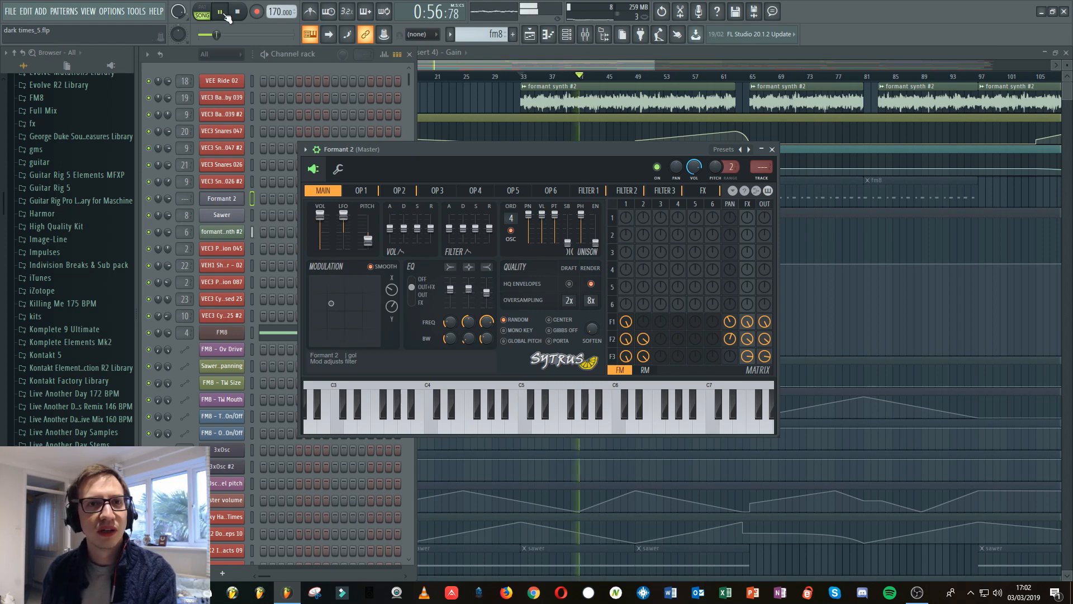
pyautogui.click(222, 13)
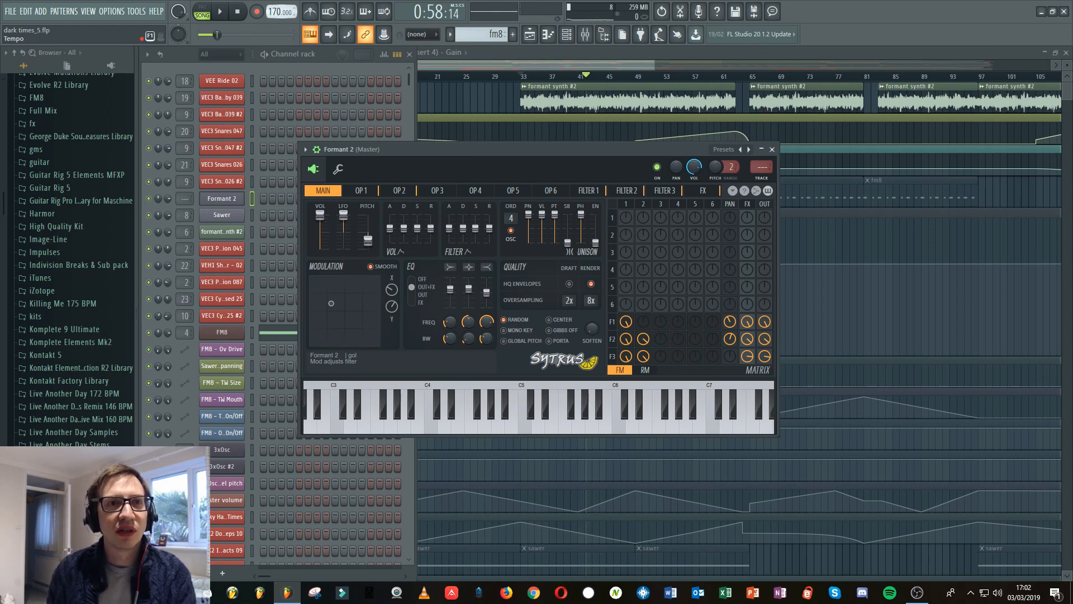
# - Try the project tempo at 85 BPM, restore it to 170 BPM, and audition the formant synth
pyautogui.moveTo(275, 12); pyautogui.dragTo(275, 97)
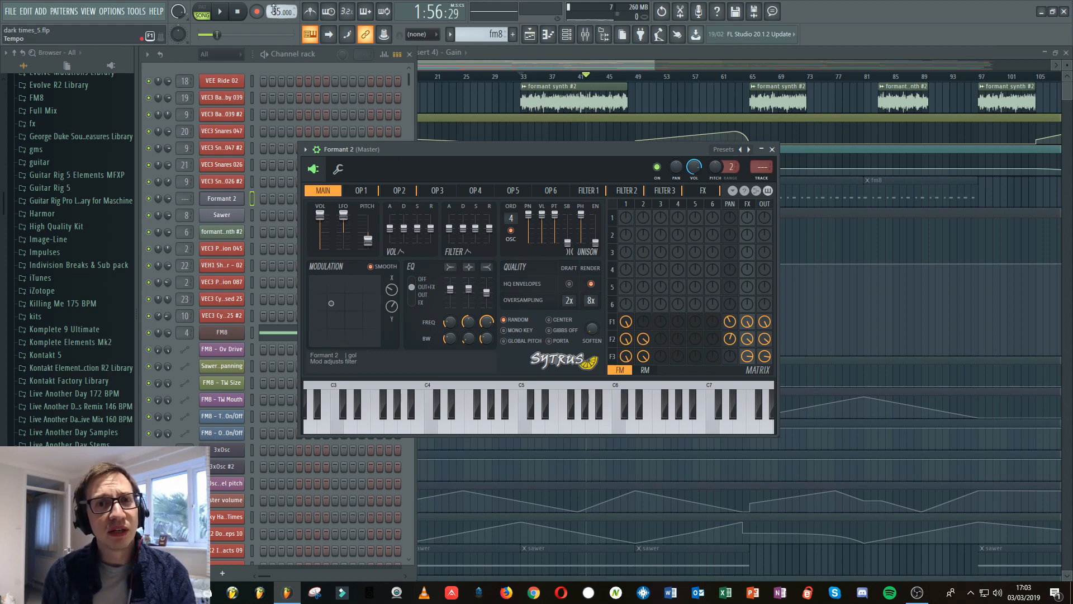
pyautogui.moveTo(277, 11); pyautogui.dragTo(277, 1)
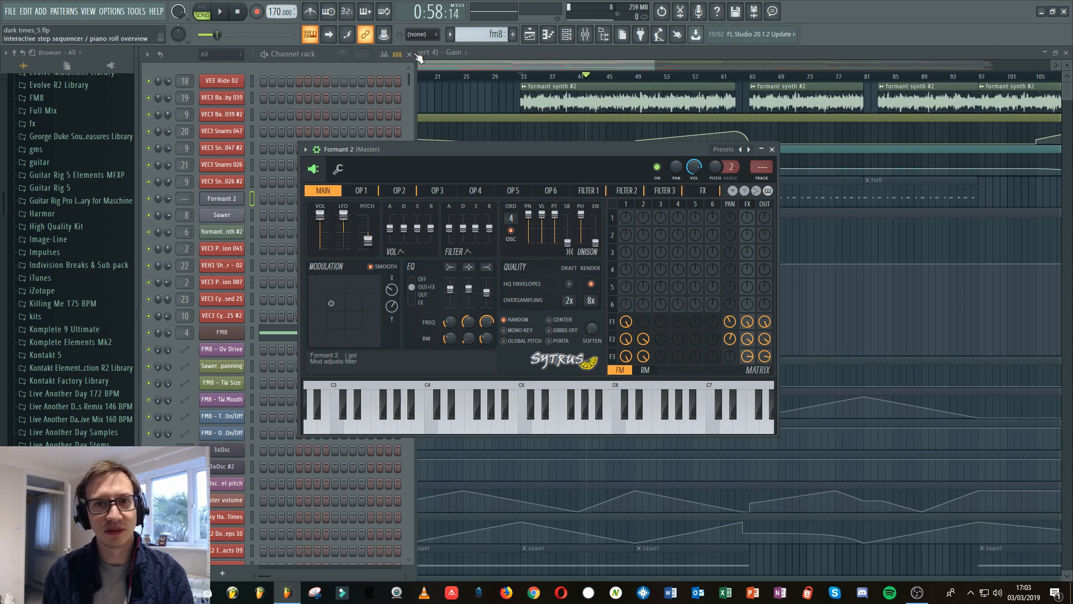
pyautogui.press('space')
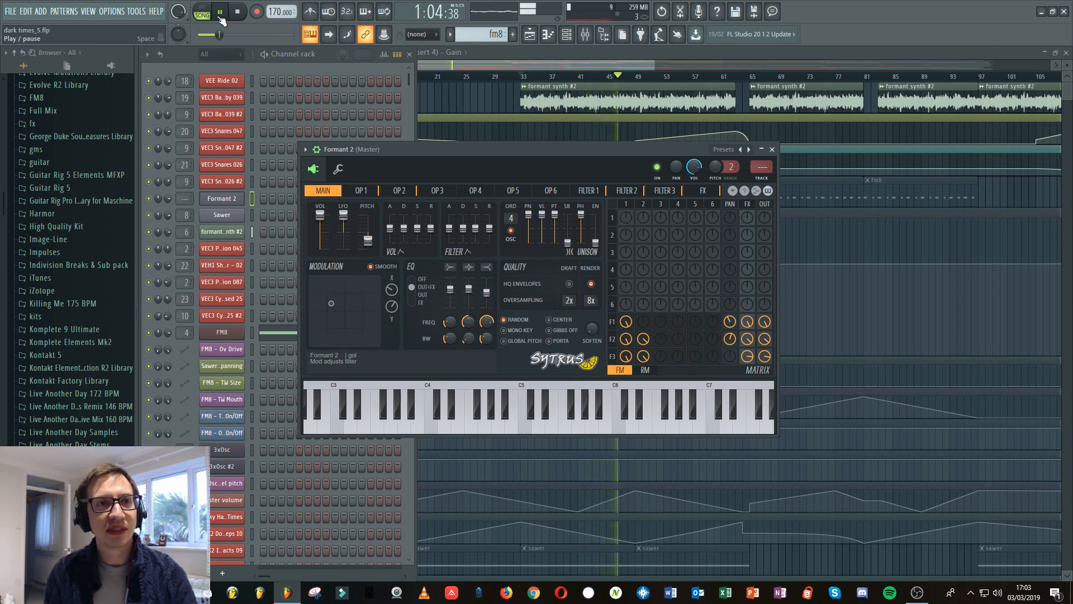
pyautogui.press('space')
# - Select the timeline range from bar 33 to about bar 44 in the playlist and start looped playback
pyautogui.click(502, 65)
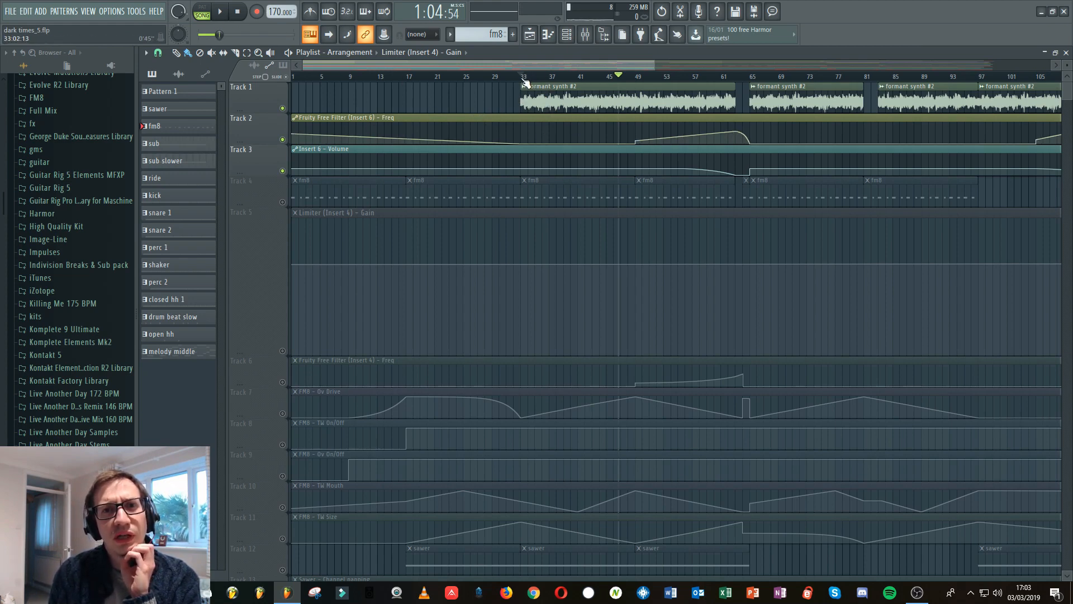
pyautogui.moveTo(524, 81); pyautogui.dragTo(602, 78)
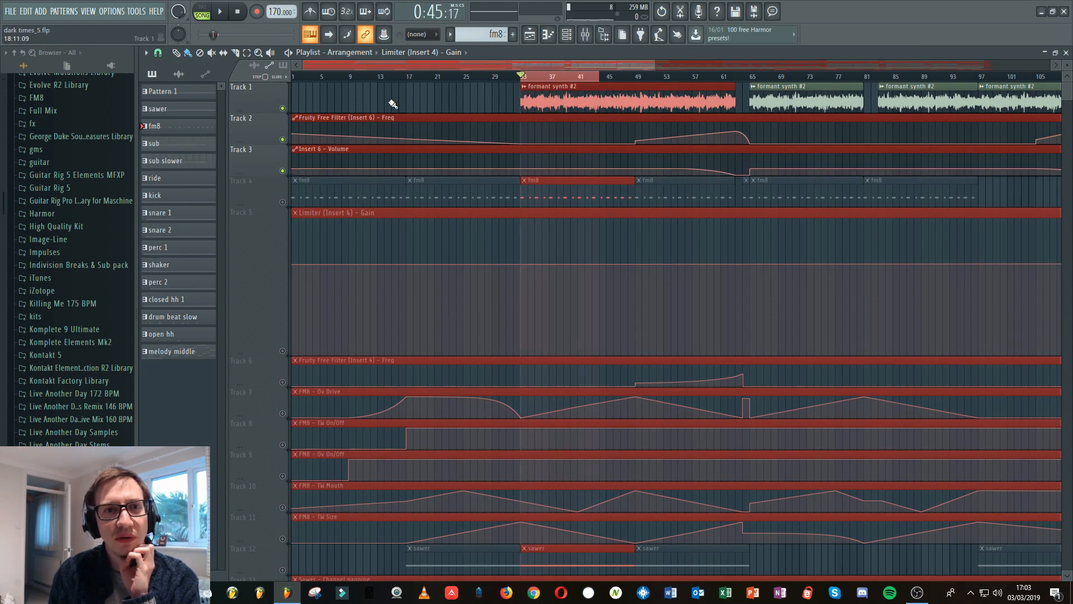
pyautogui.click(220, 12)
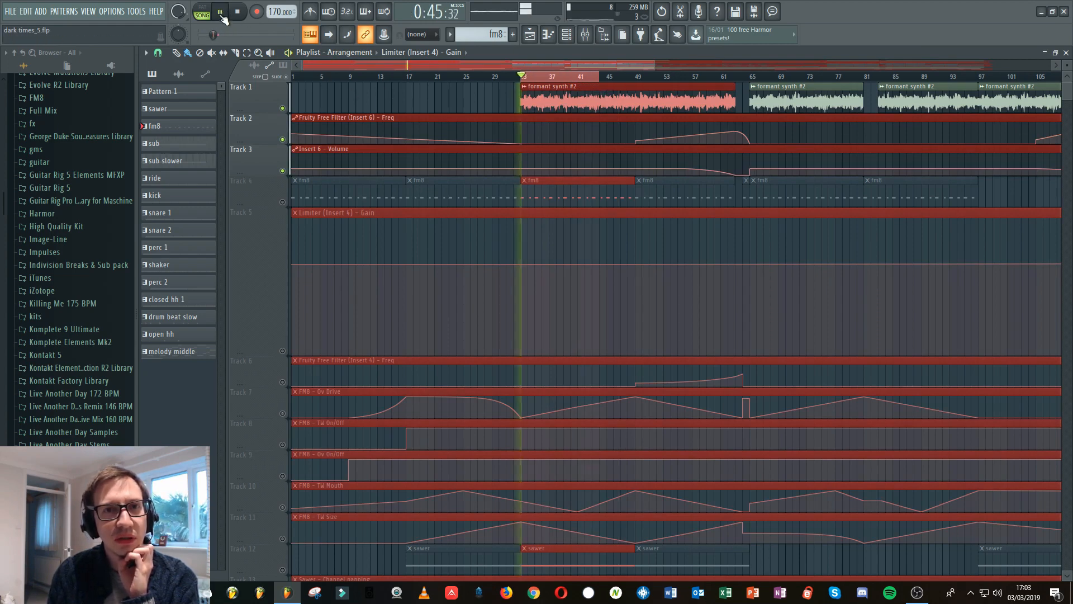
# - Add Fruity Free Filter (Insert 6) frequency automation points on Track 2, forming peaks at bars 37 and about 42, with a 13% point at bar 43
pyautogui.click(554, 133)
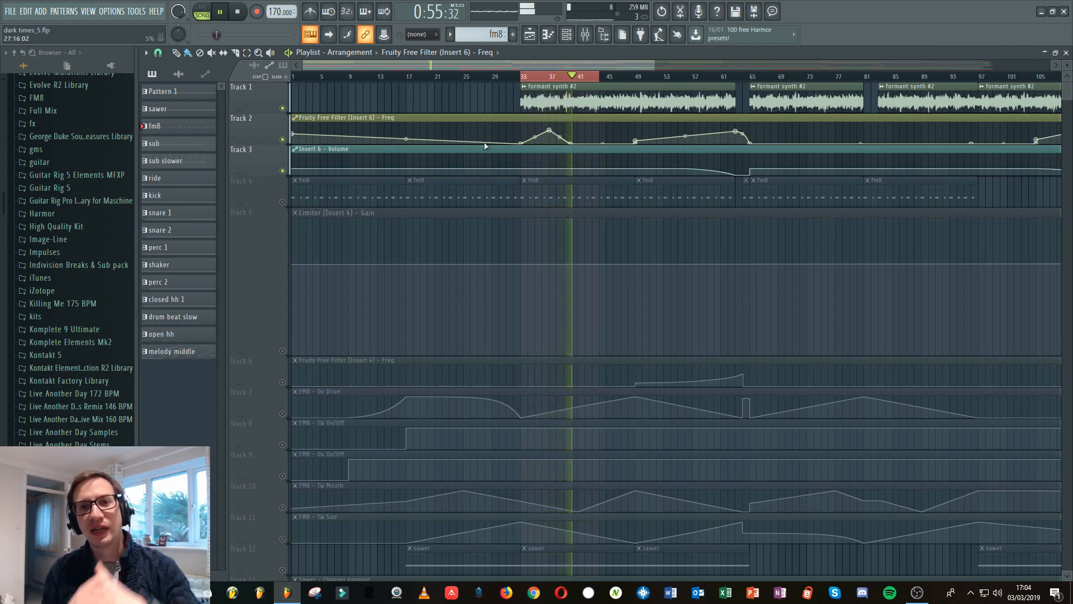
pyautogui.rightClick(585, 136)
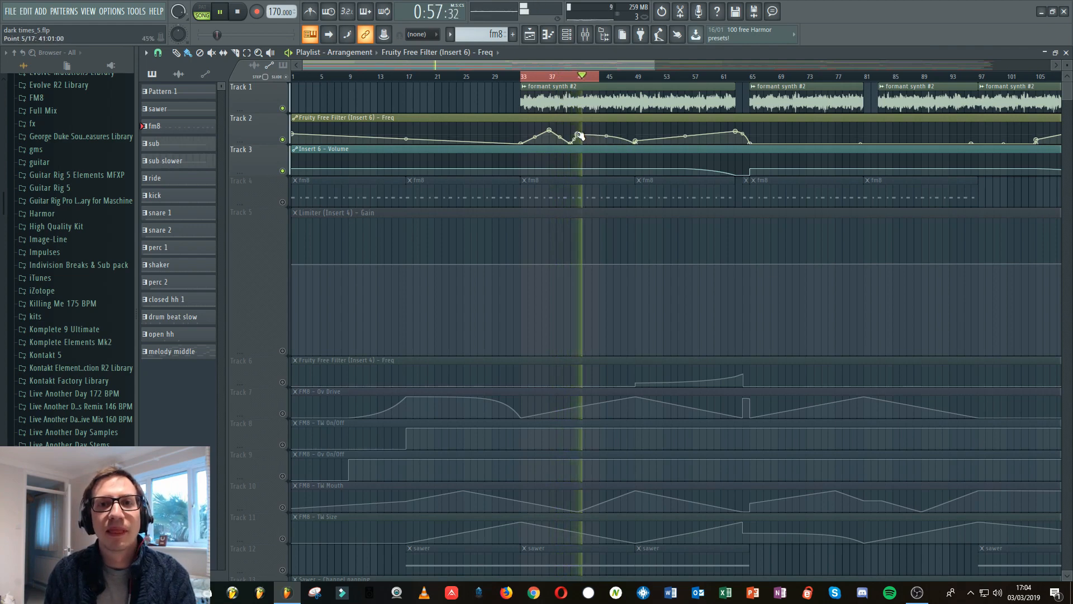
pyautogui.moveTo(577, 135); pyautogui.dragTo(585, 132)
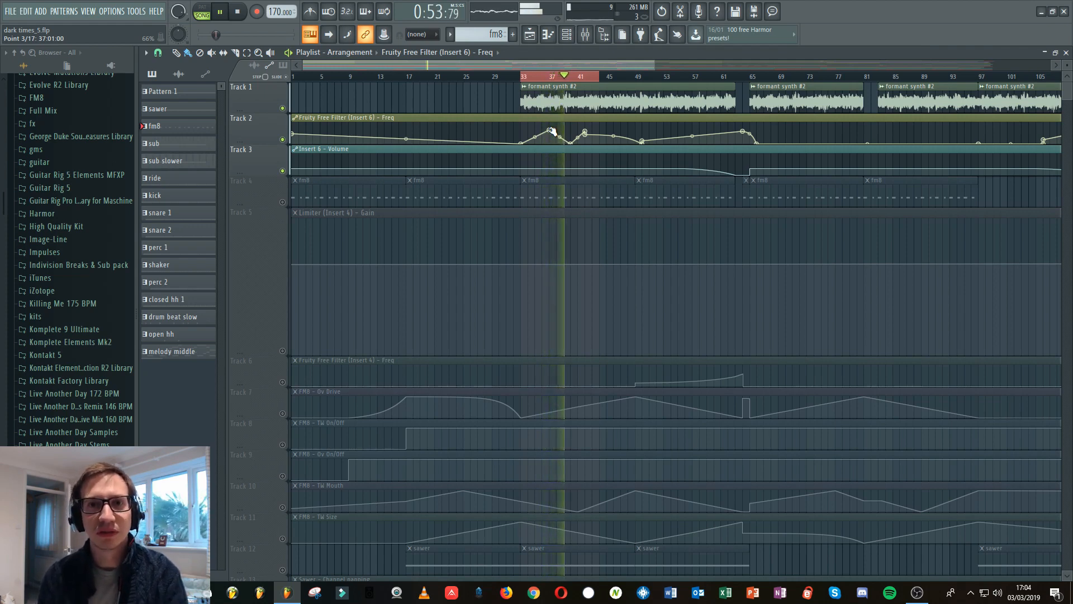
pyautogui.rightClick(597, 140)
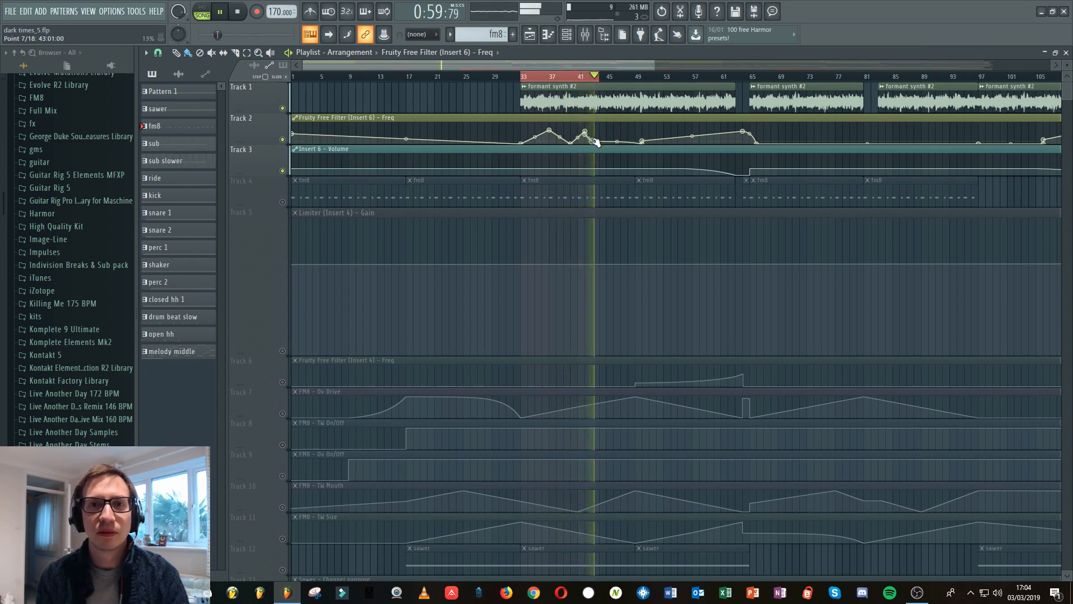
# - Stop playback and delete the Fruity Free Filter (Insert 6) frequency points at bars 37, 42 and 43 on Track 2
pyautogui.click(237, 16)
pyautogui.rightClick(551, 130)
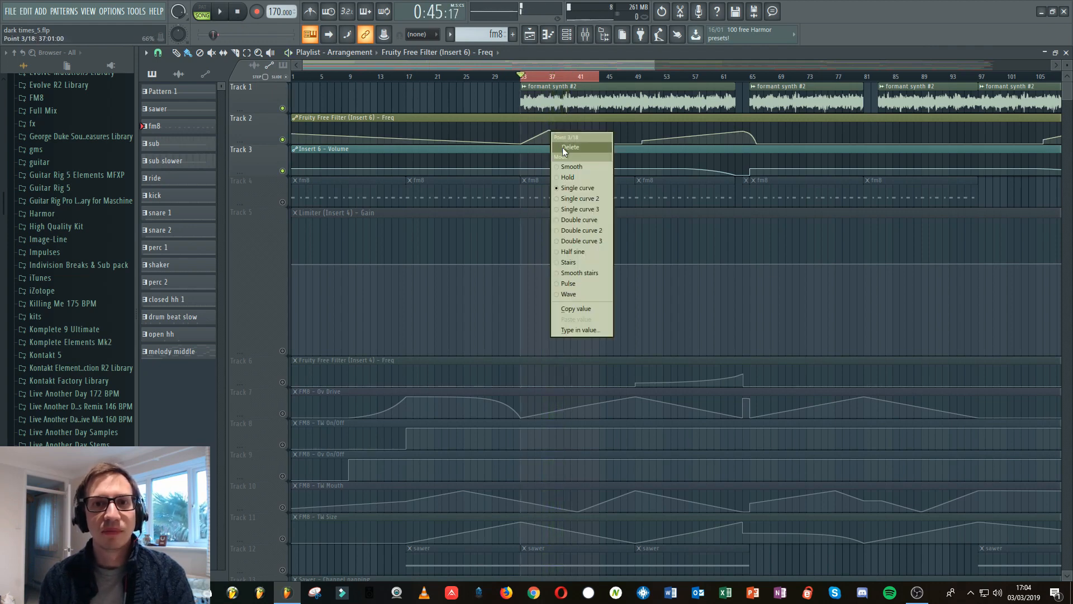
pyautogui.click(562, 146)
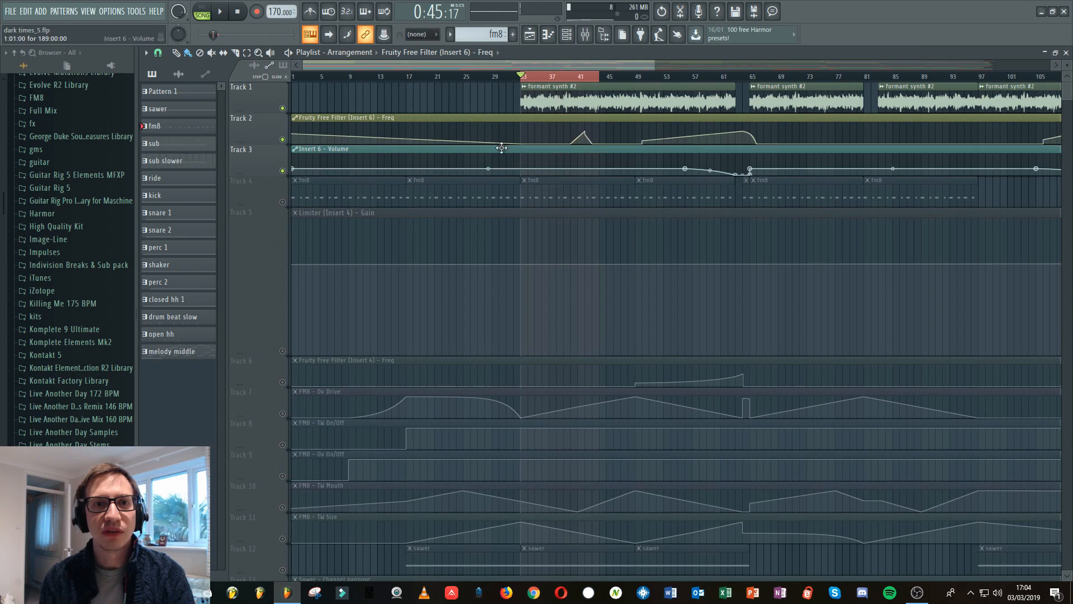
pyautogui.rightClick(585, 133)
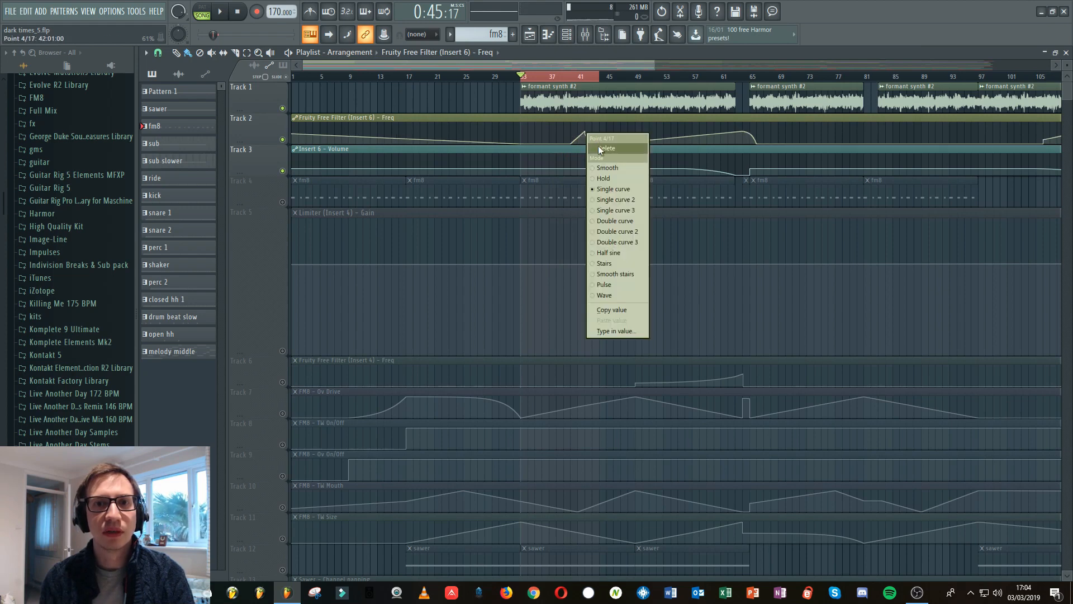
pyautogui.click(598, 147)
pyautogui.rightClick(587, 138)
pyautogui.click(598, 151)
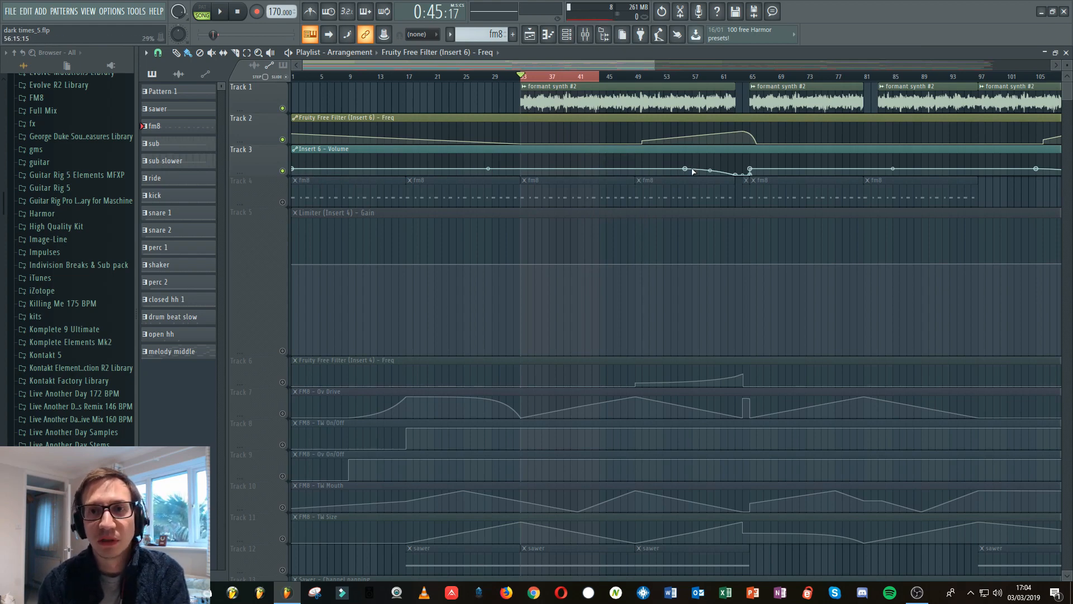
# - Audition the formant synth from about bar 57 to bar 63, and return the playhead to the song start
pyautogui.click(699, 77)
pyautogui.press('space')
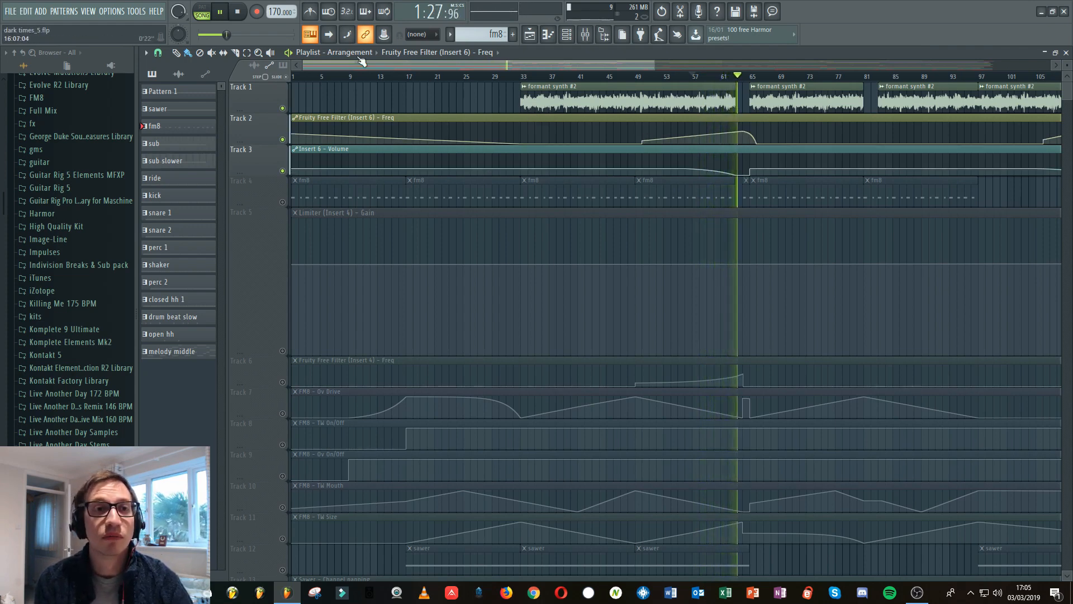
pyautogui.click(240, 14)
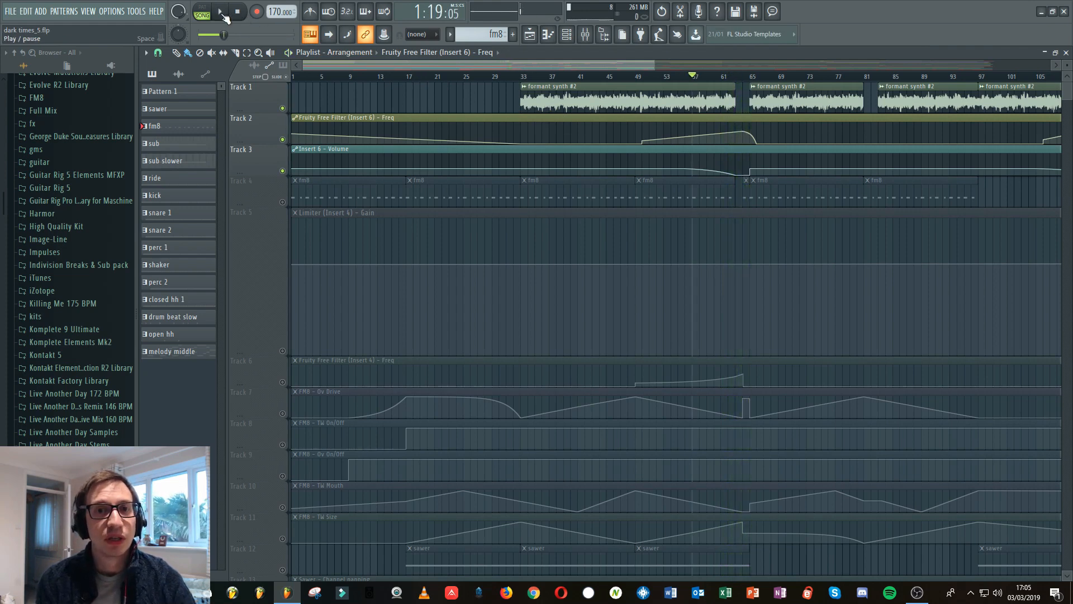
pyautogui.click(238, 15)
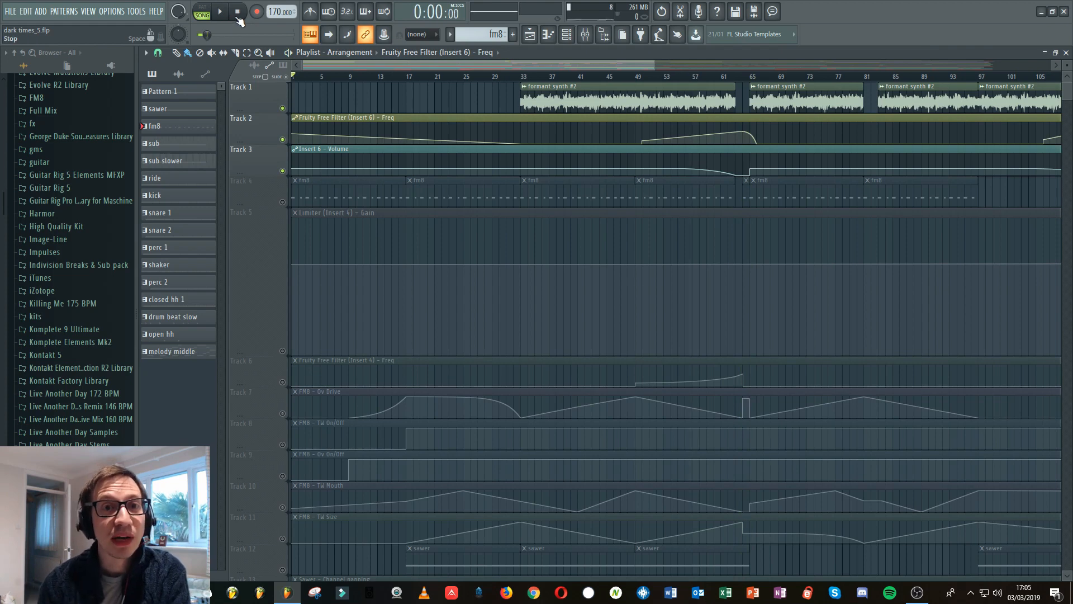
# - Mute Tracks 1 to 3, which hold the formant synth and its filter and volume automation
pyautogui.click(283, 108)
pyautogui.click(282, 139)
pyautogui.click(282, 171)
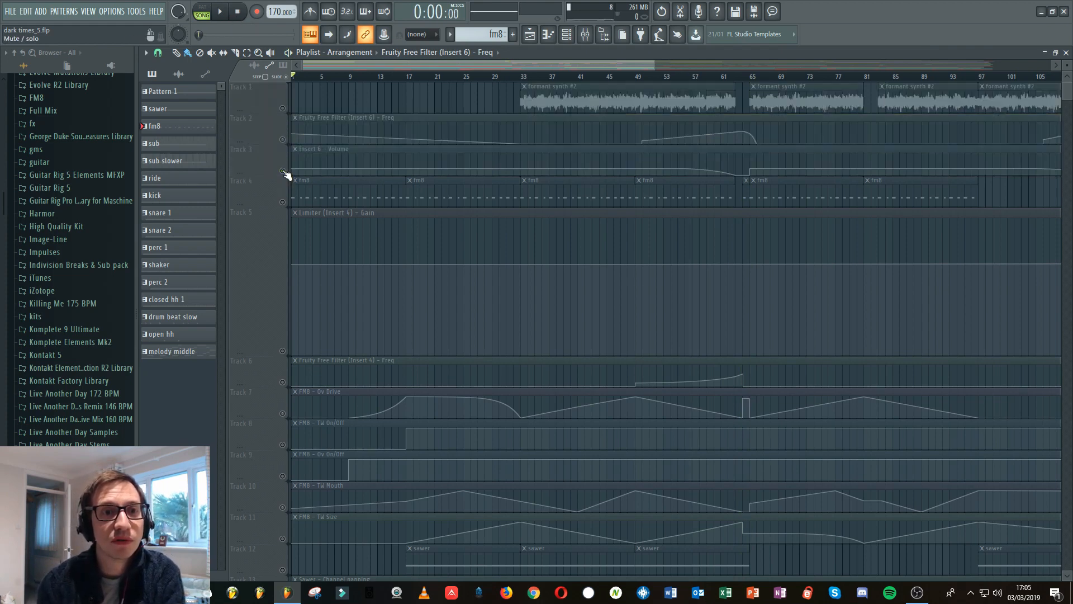
# - Unmute Tracks 4 to 11 with the fm8 clips and their automation, and briefly play them from the start
pyautogui.click(282, 202)
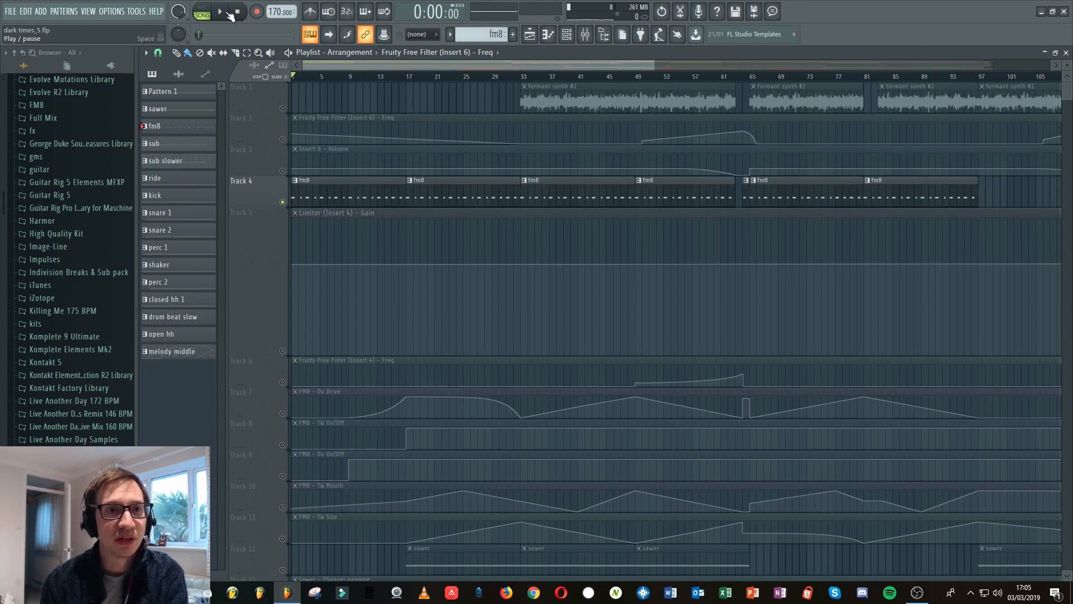
pyautogui.click(283, 352)
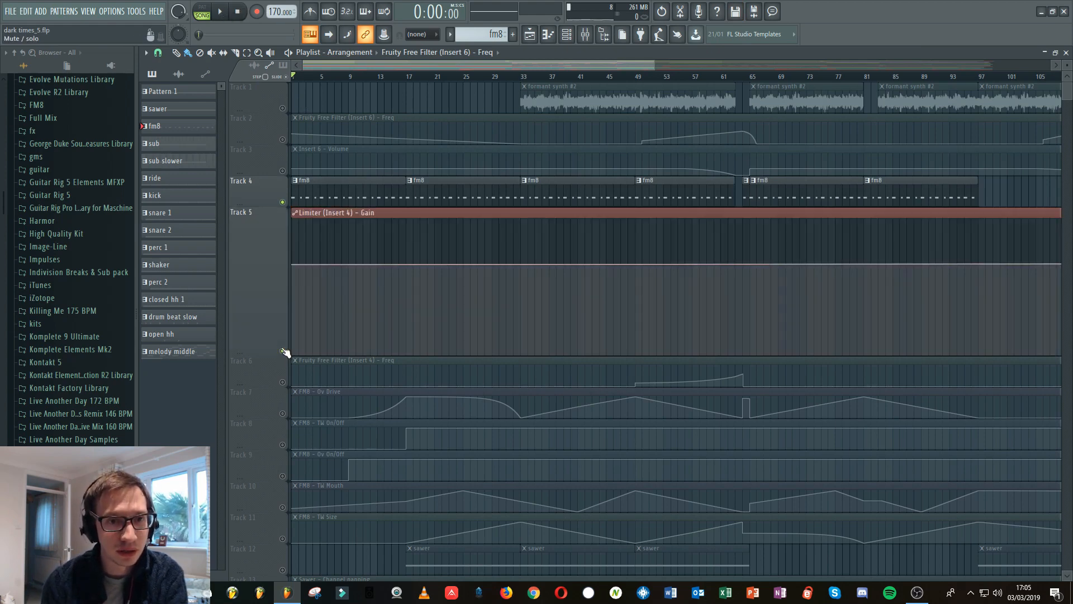
pyautogui.scroll(-2, 285, 352)
pyautogui.click(282, 319)
pyautogui.click(283, 351)
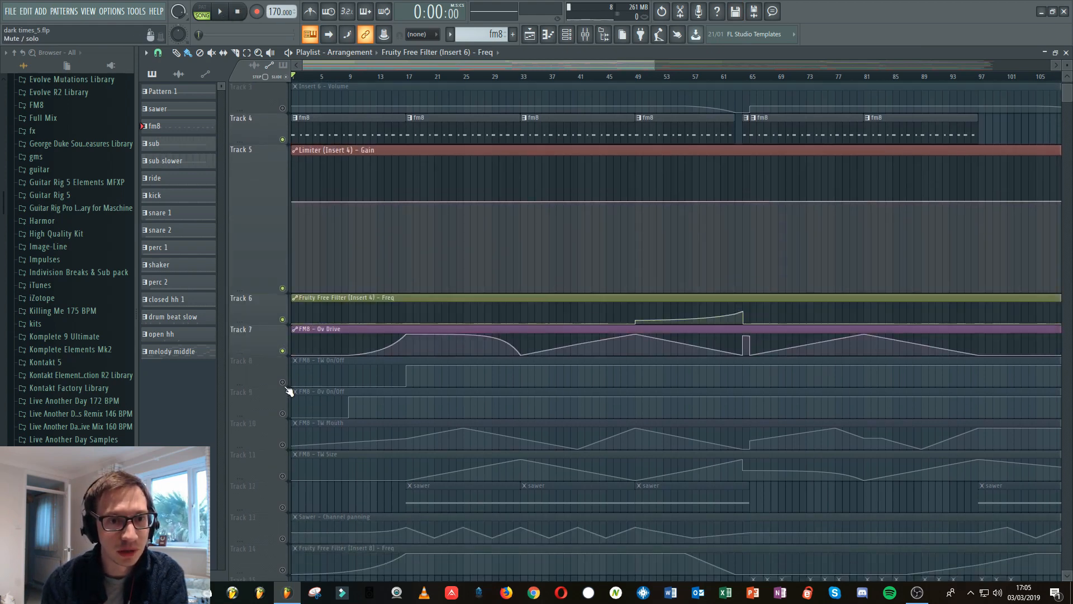
pyautogui.click(282, 382)
pyautogui.click(283, 414)
pyautogui.click(283, 445)
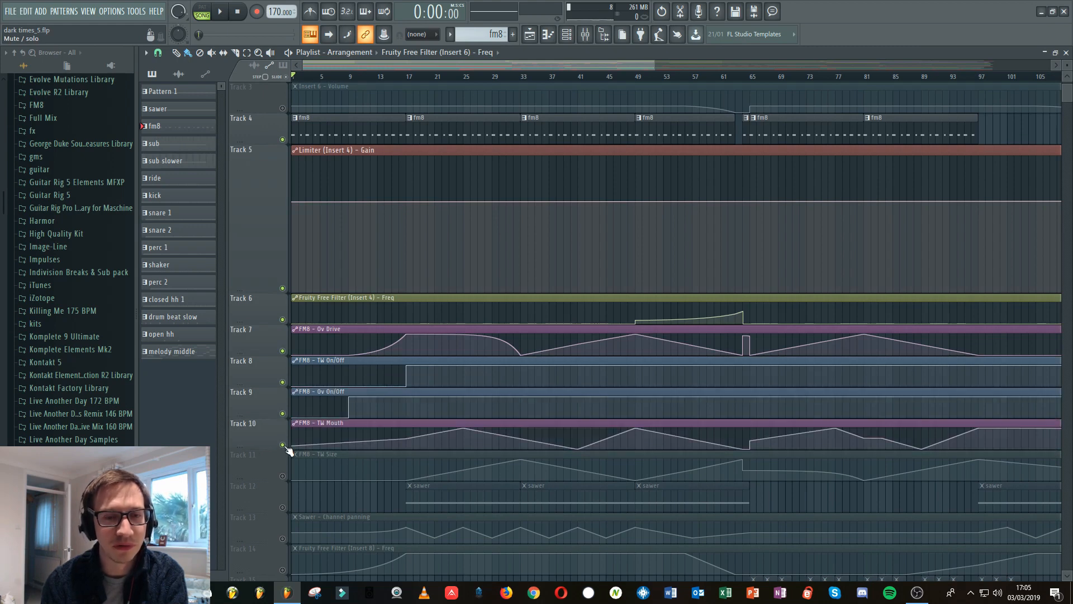
pyautogui.click(282, 476)
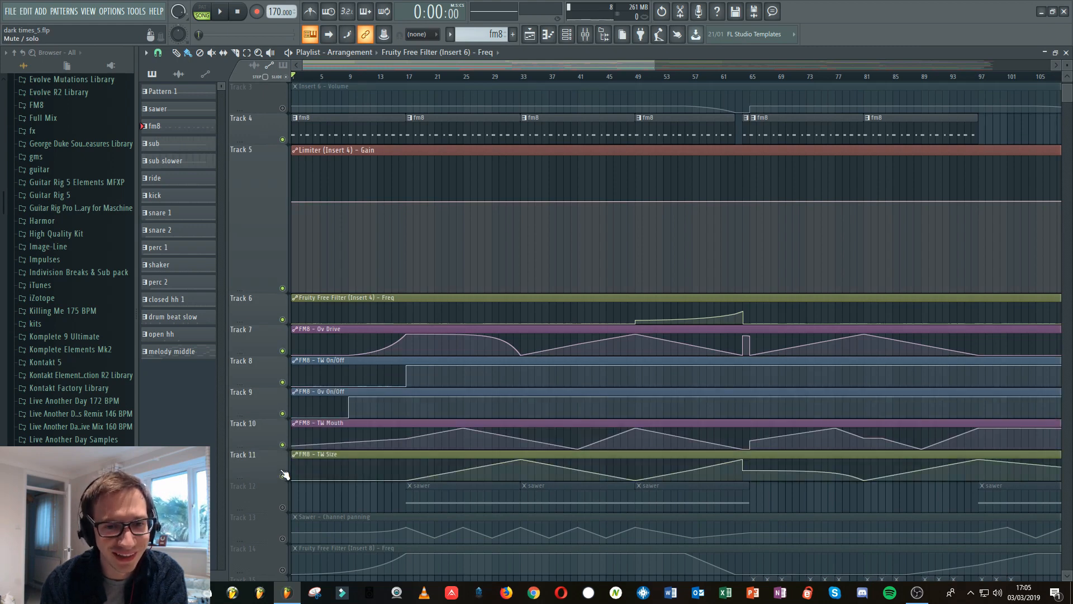
pyautogui.click(223, 12)
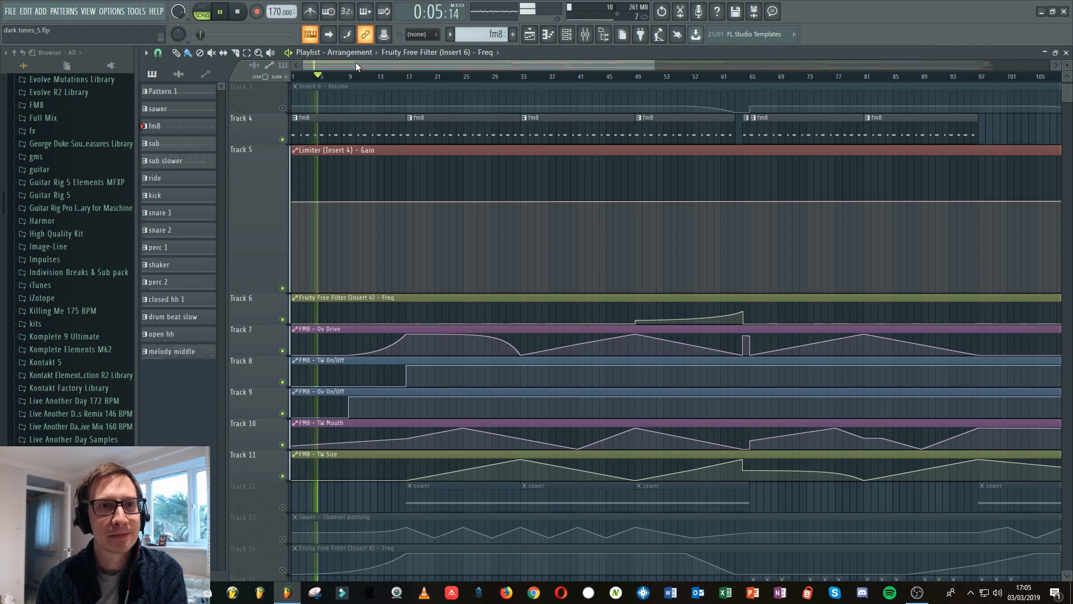
pyautogui.click(222, 12)
# - Open the FM8 synth from the channel rack, move its window higher, and show its Effects page
pyautogui.click(568, 41)
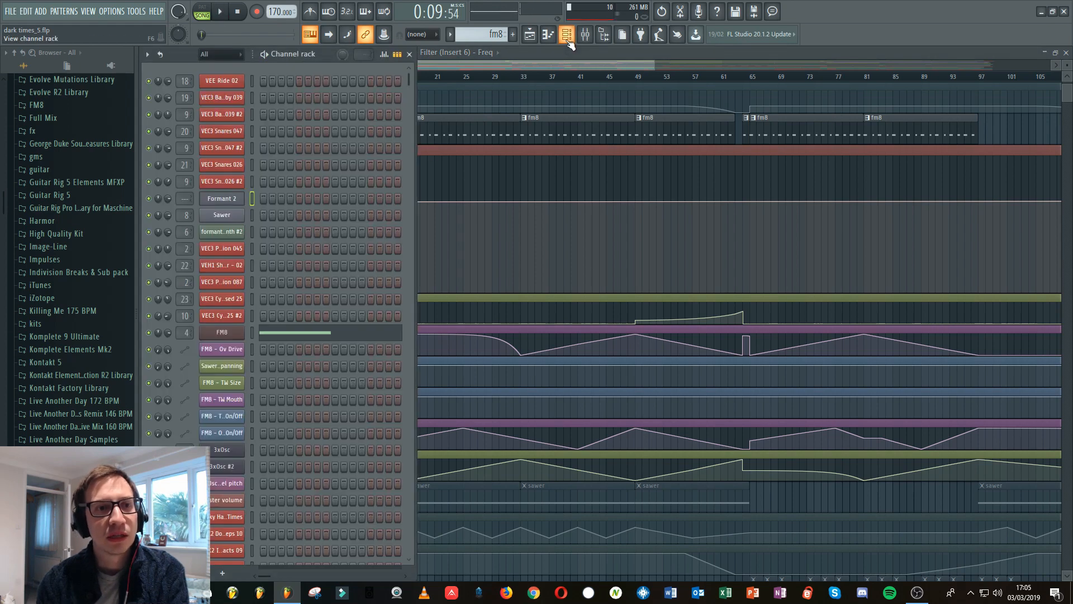
pyautogui.click(224, 335)
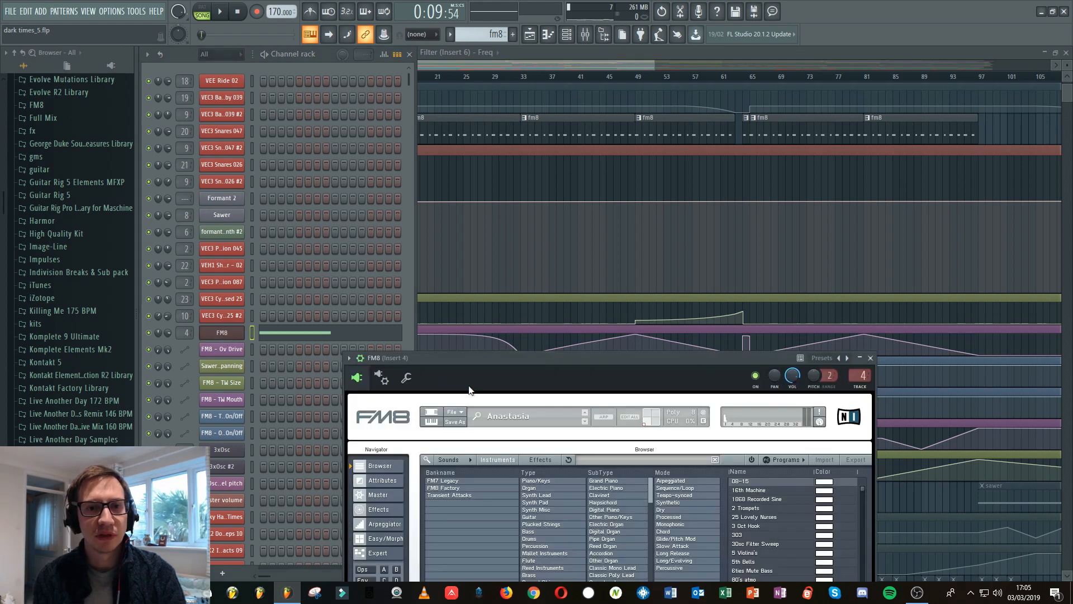
pyautogui.moveTo(497, 357); pyautogui.dragTo(450, 89)
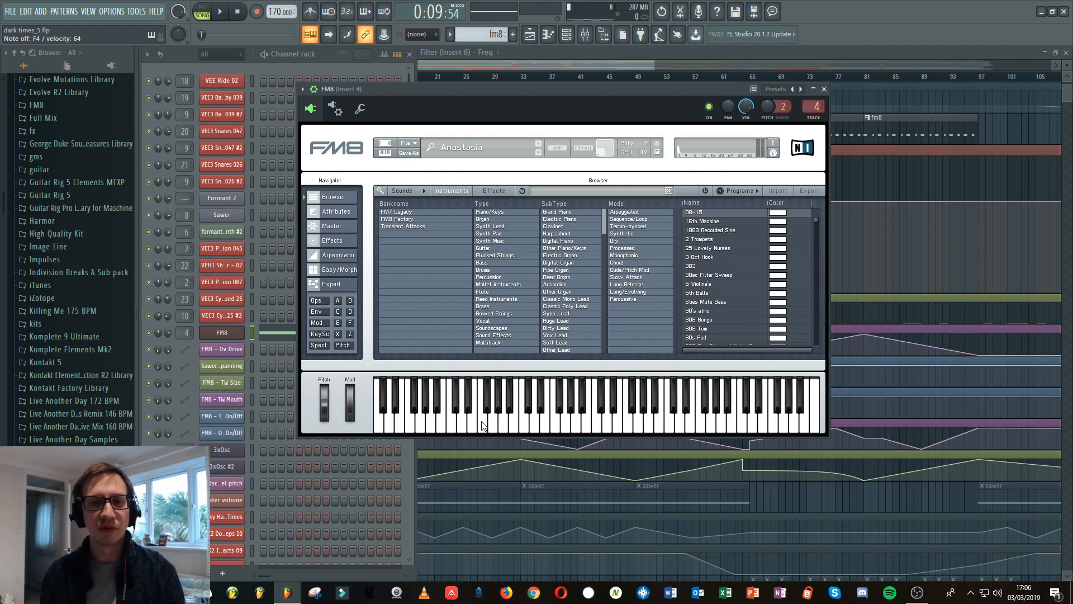
pyautogui.click(334, 240)
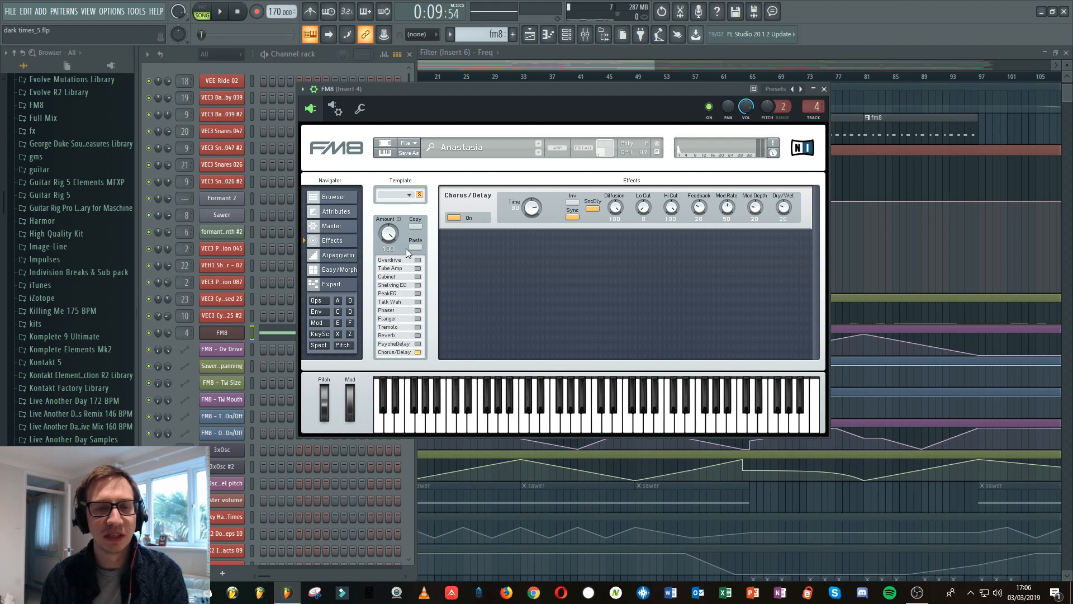
# - Return to the playlist and continue playing the fm8 part up to bar 17
pyautogui.click(538, 60)
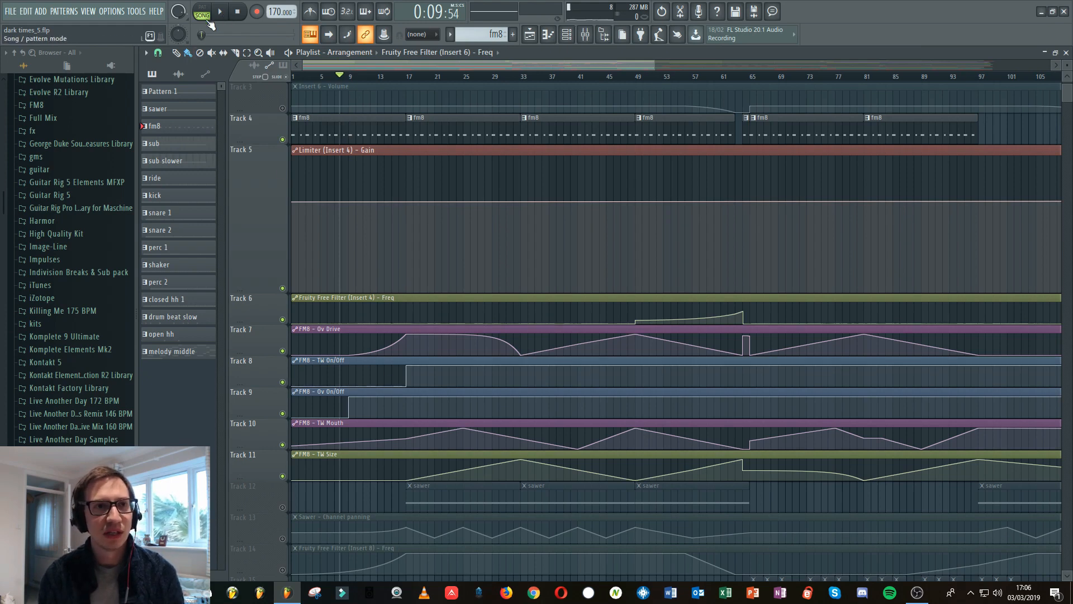
pyautogui.press('space')
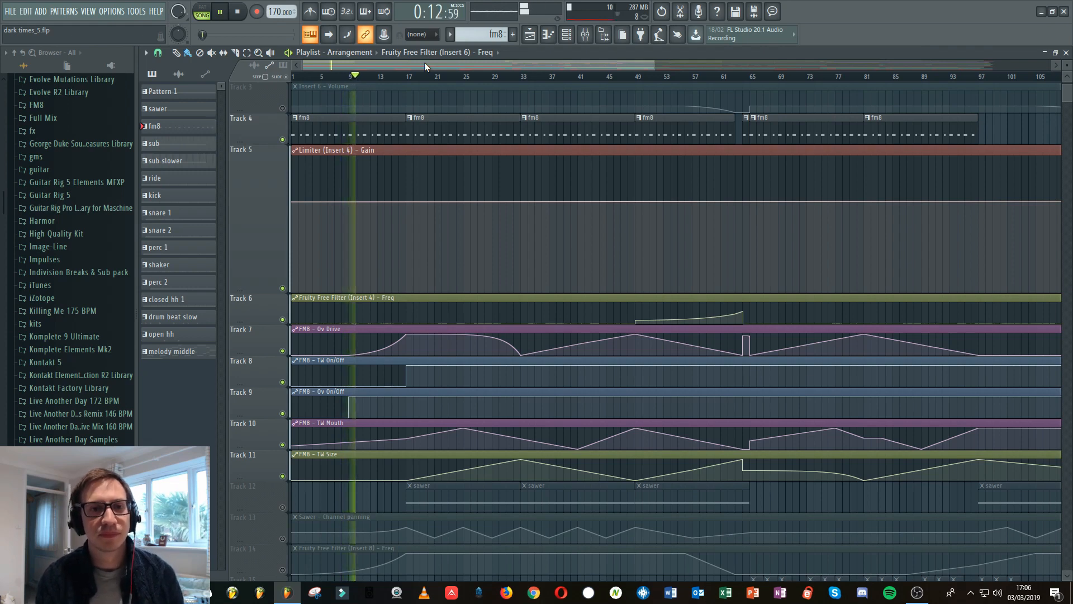
pyautogui.click(222, 13)
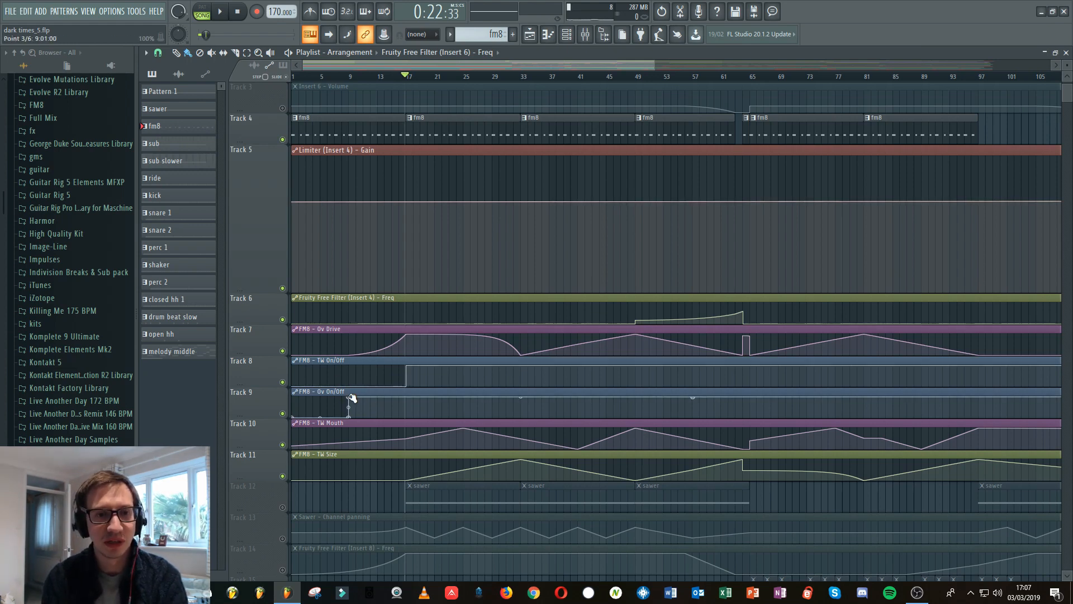
# - Move the playhead back to bar 1 and play the fm8 part again up to bar 17, pausing briefly on the way
pyautogui.moveTo(409, 80); pyautogui.dragTo(298, 73)
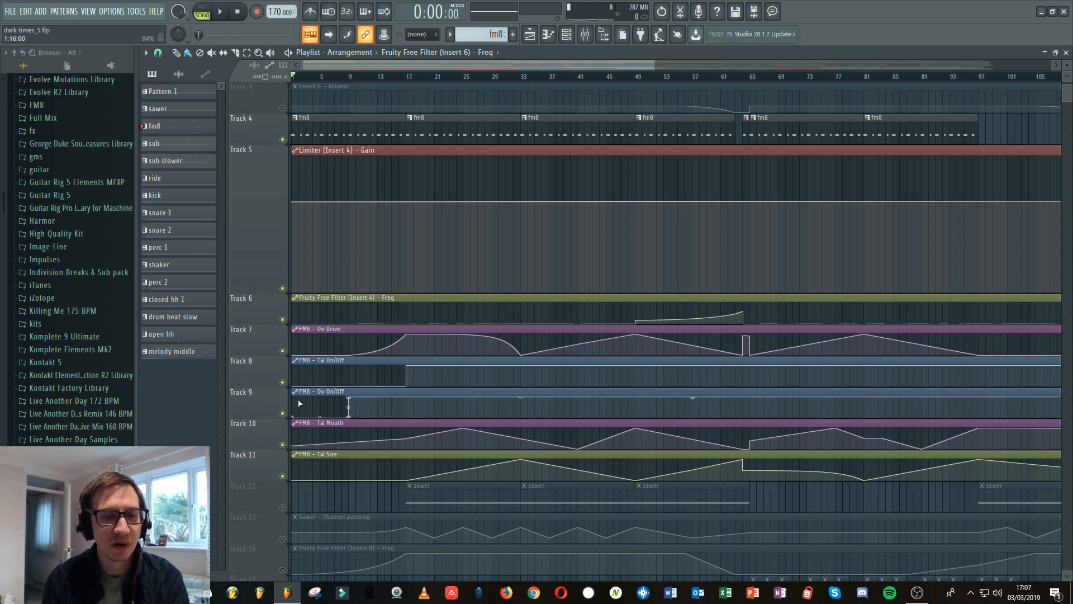
pyautogui.click(222, 12)
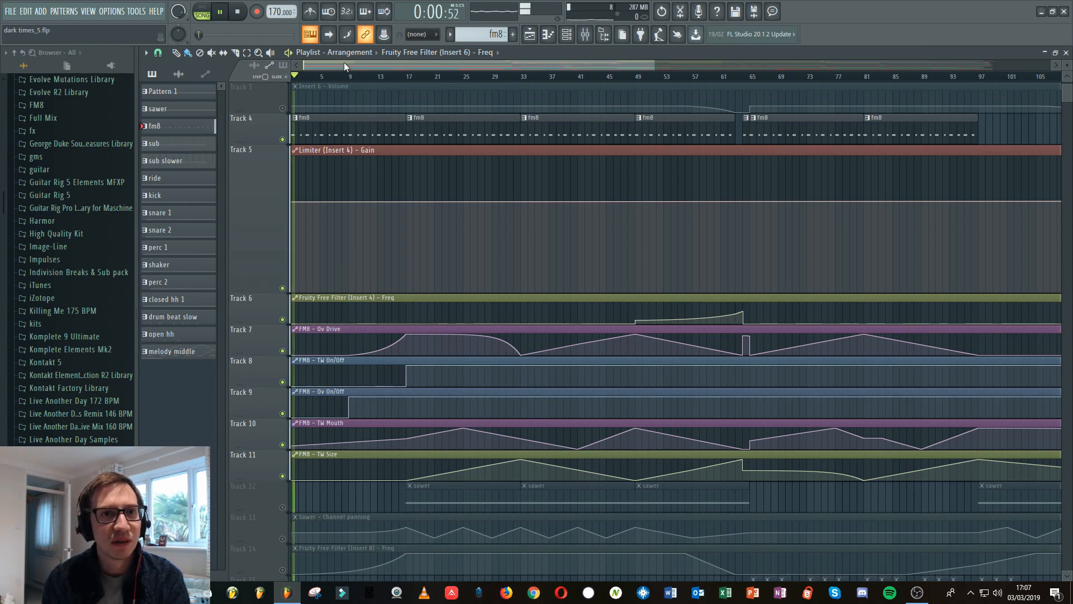
pyautogui.click(221, 12)
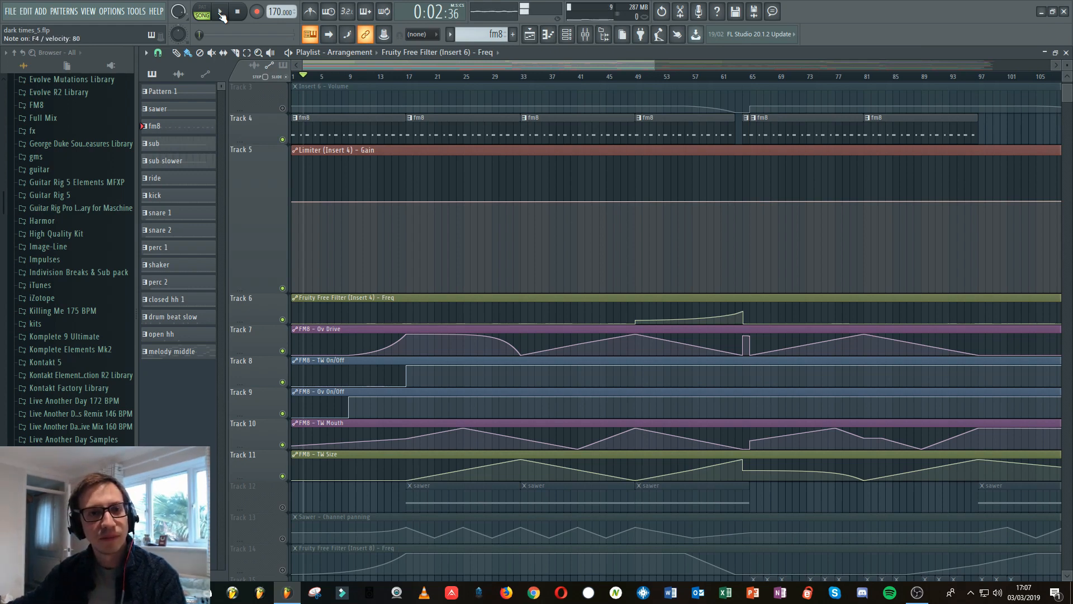
pyautogui.click(221, 11)
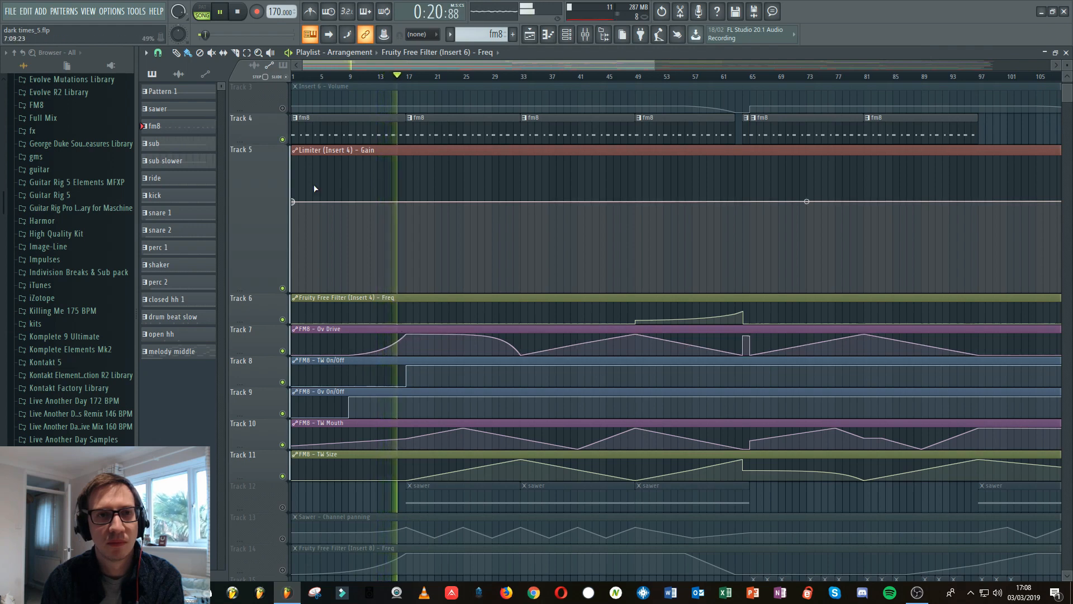
pyautogui.click(220, 15)
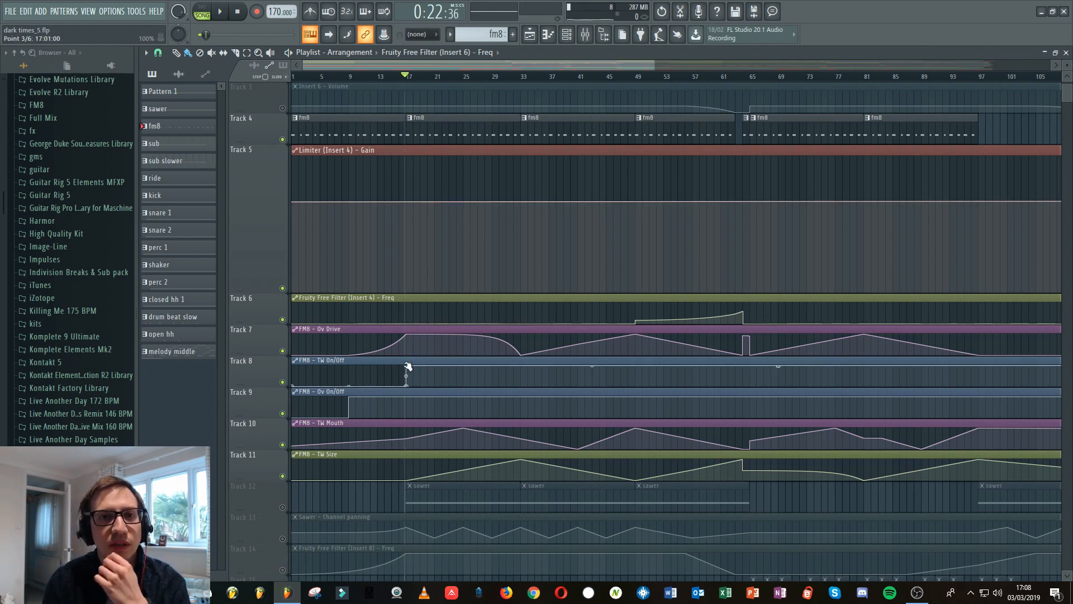
# - Reopen FM8 to view its active effects, and play the fm8 part from bar 17 to about bar 34
pyautogui.click(546, 35)
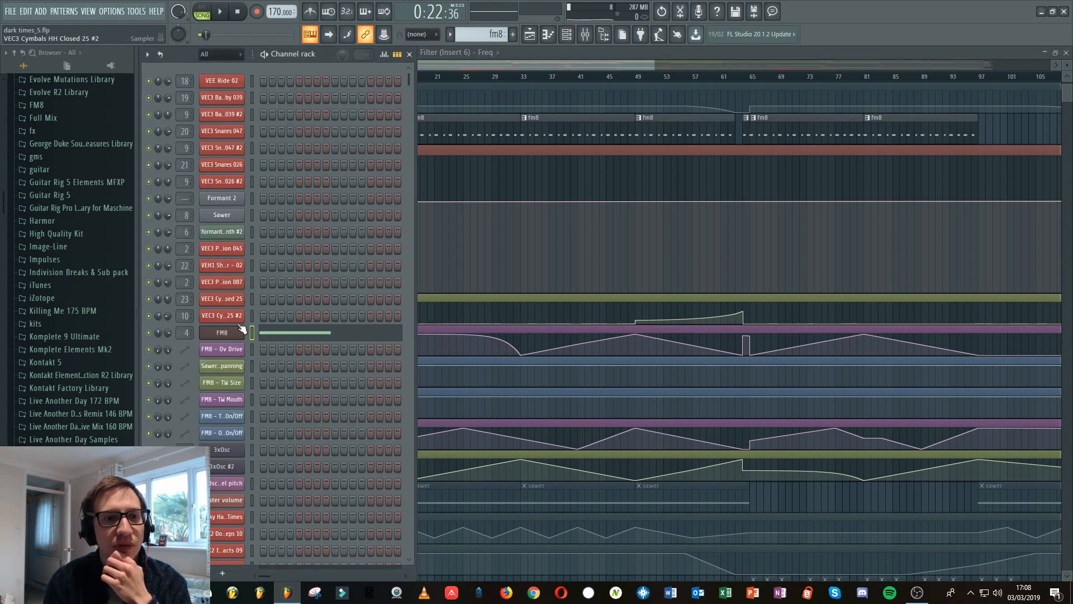
pyautogui.click(216, 334)
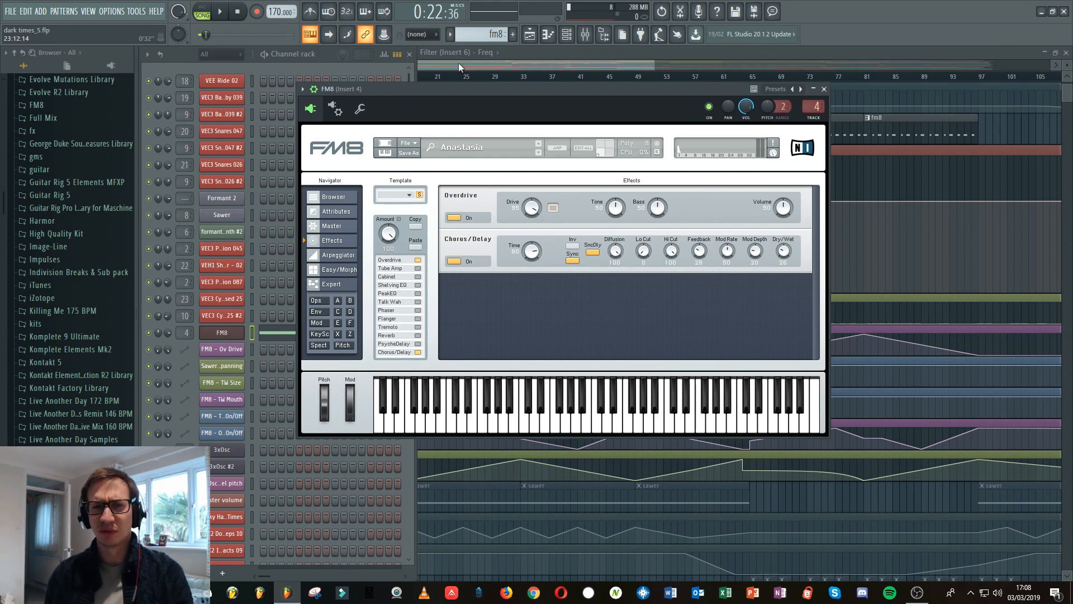
pyautogui.press('F12')
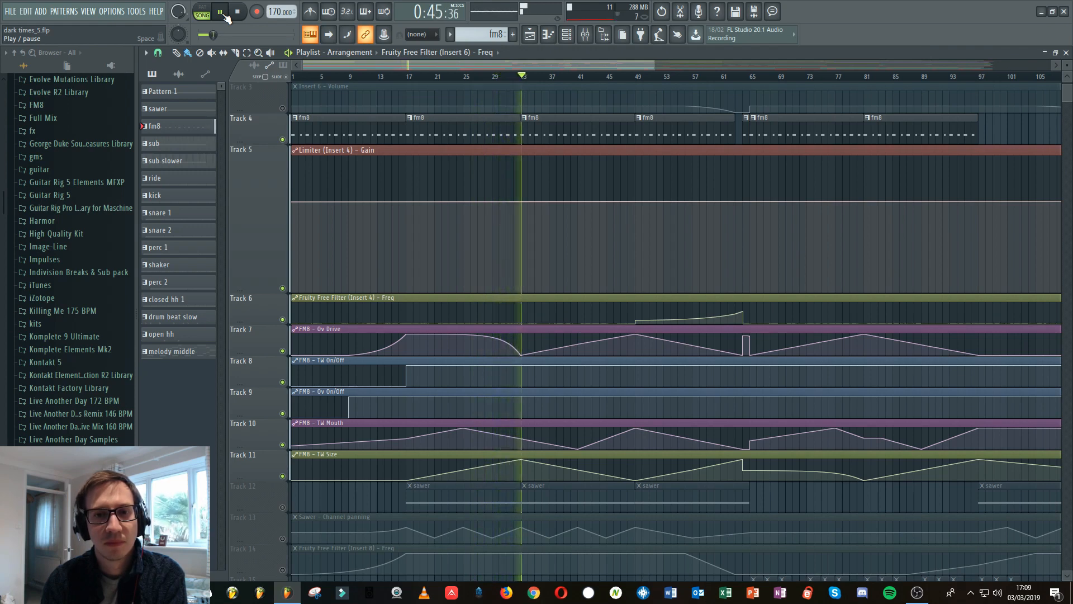
pyautogui.click(225, 16)
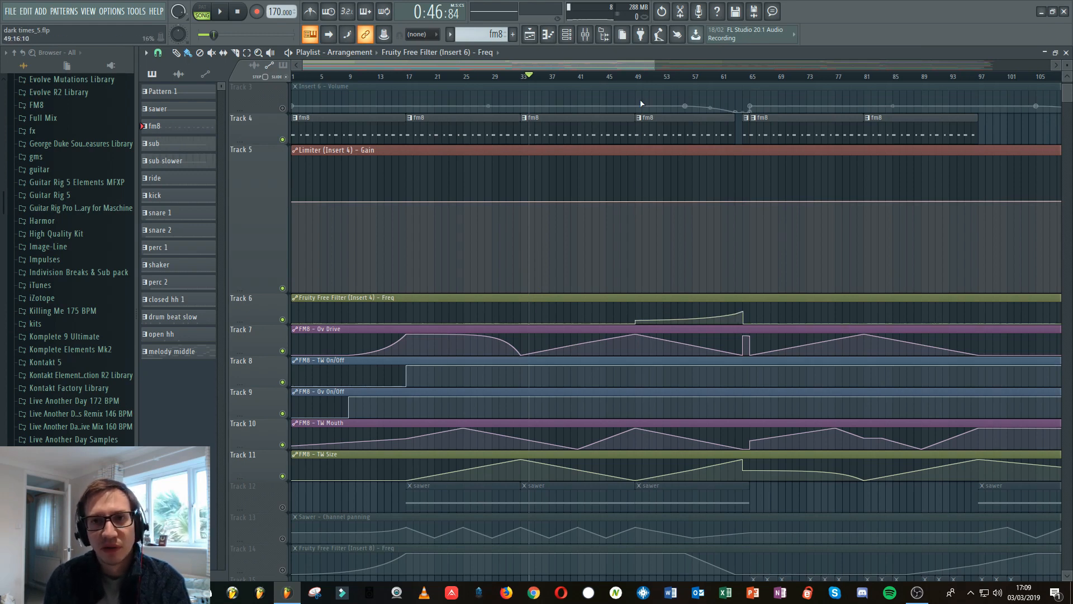
# - Audition the fm8 part with its rising filter automation from about bar 49 to bar 63
pyautogui.click(638, 81)
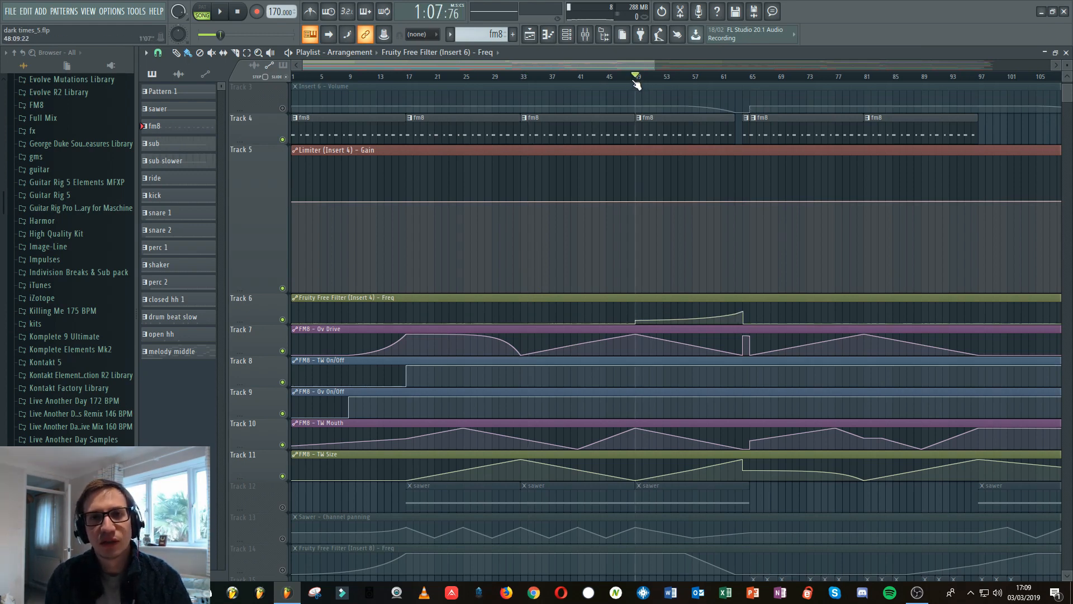
pyautogui.press('space')
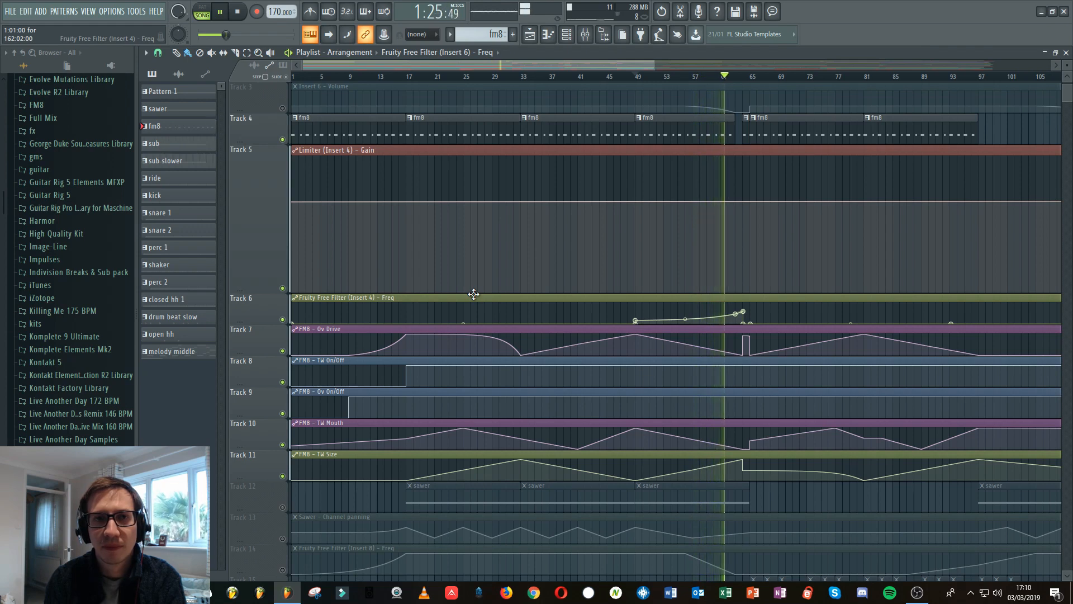
pyautogui.click(221, 12)
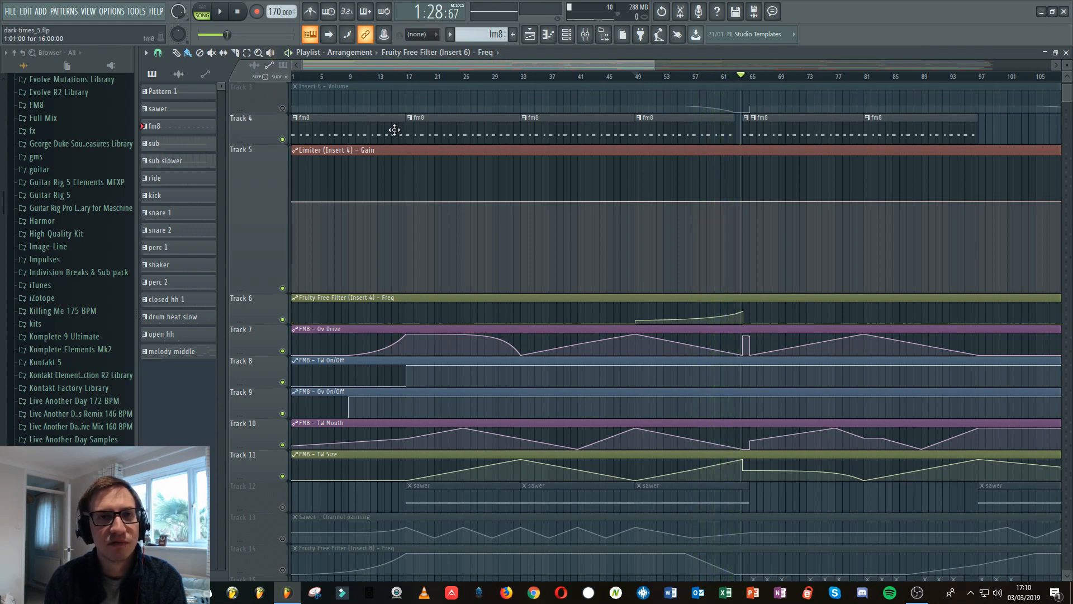
pyautogui.scroll(-4, 387, 286)
pyautogui.scroll(4, 386, 286)
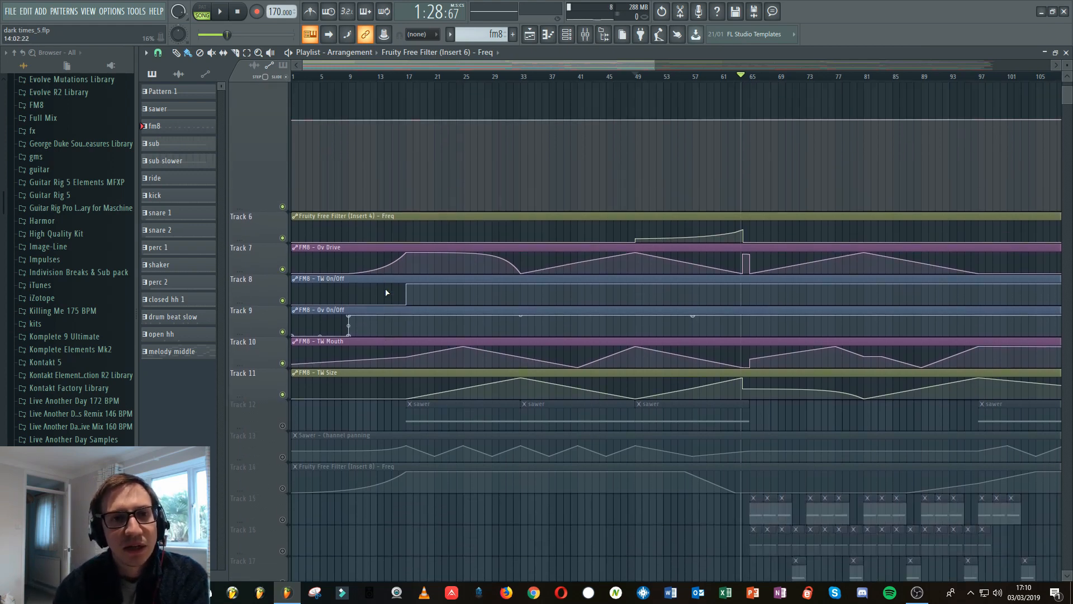
pyautogui.scroll(-2, 319, 243)
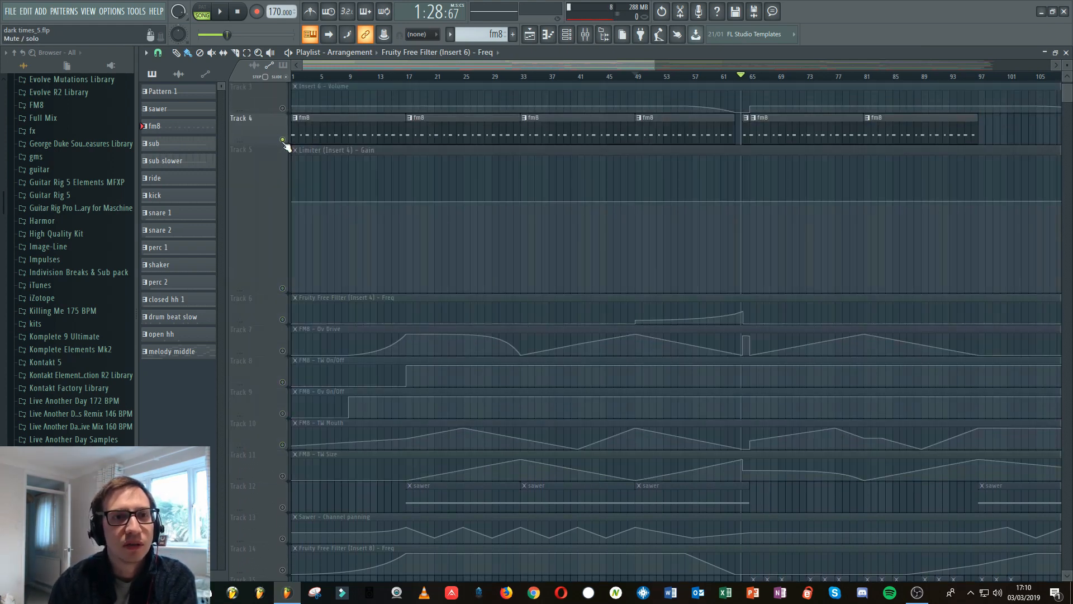
# - Isolate the sawer part by soloing track 12 and enabling its channel panning and Fruity Free Filter automation on tracks 13 and 14
pyautogui.scroll(-4, 327, 254)
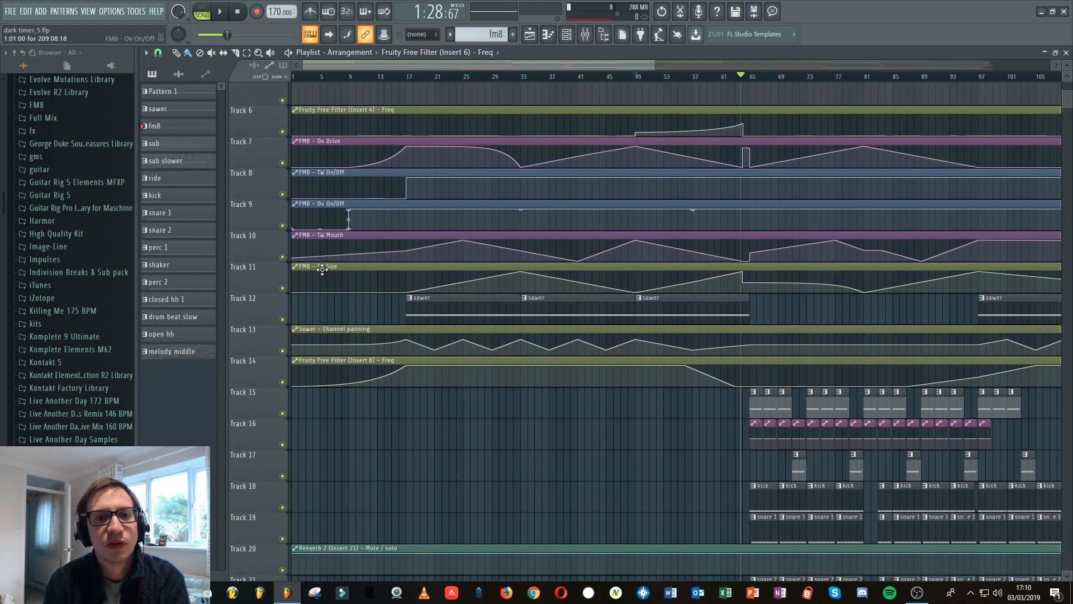
pyautogui.scroll(-1, 322, 270)
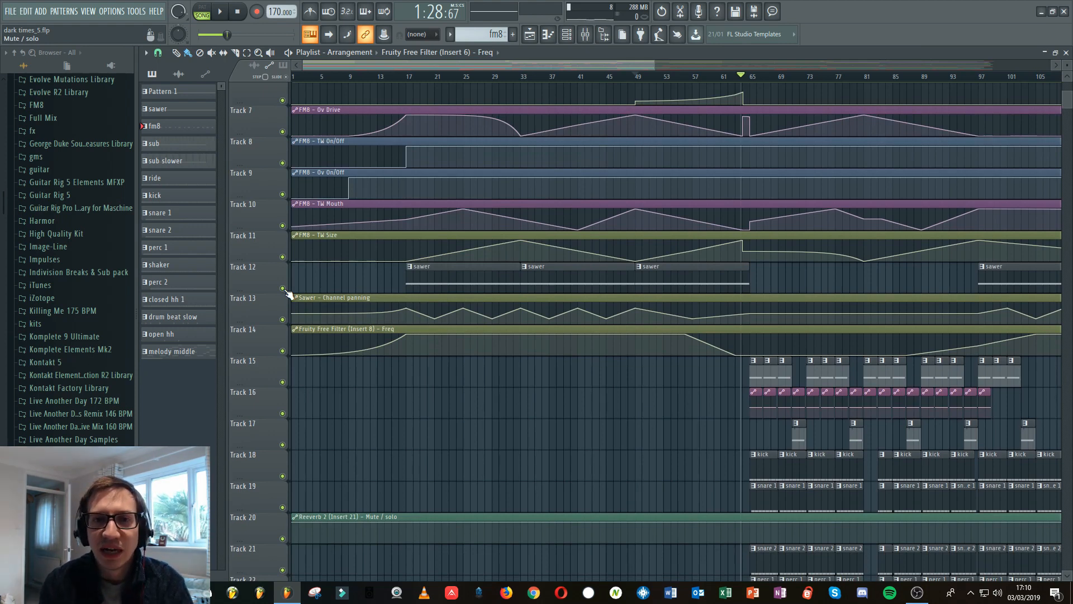
pyautogui.rightClick(283, 288)
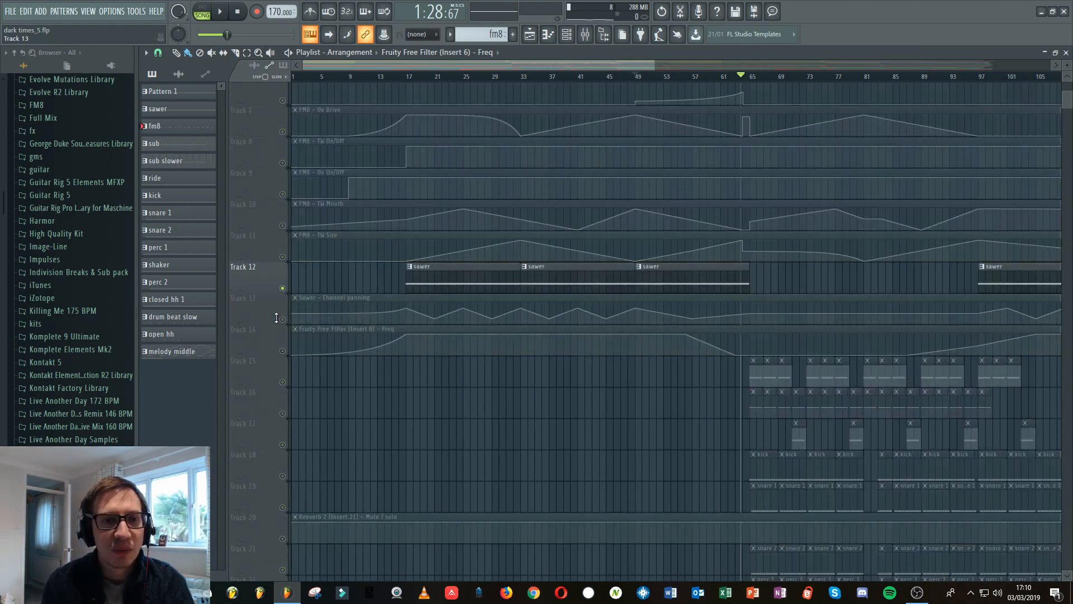
pyautogui.scroll(-1, 284, 315)
pyautogui.click(283, 288)
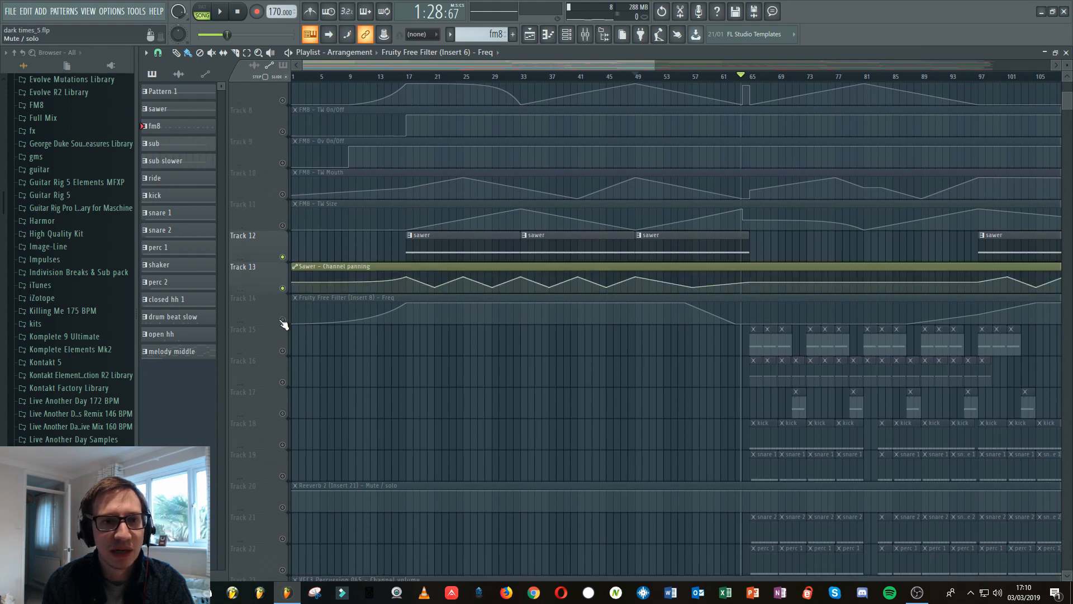
pyautogui.click(282, 320)
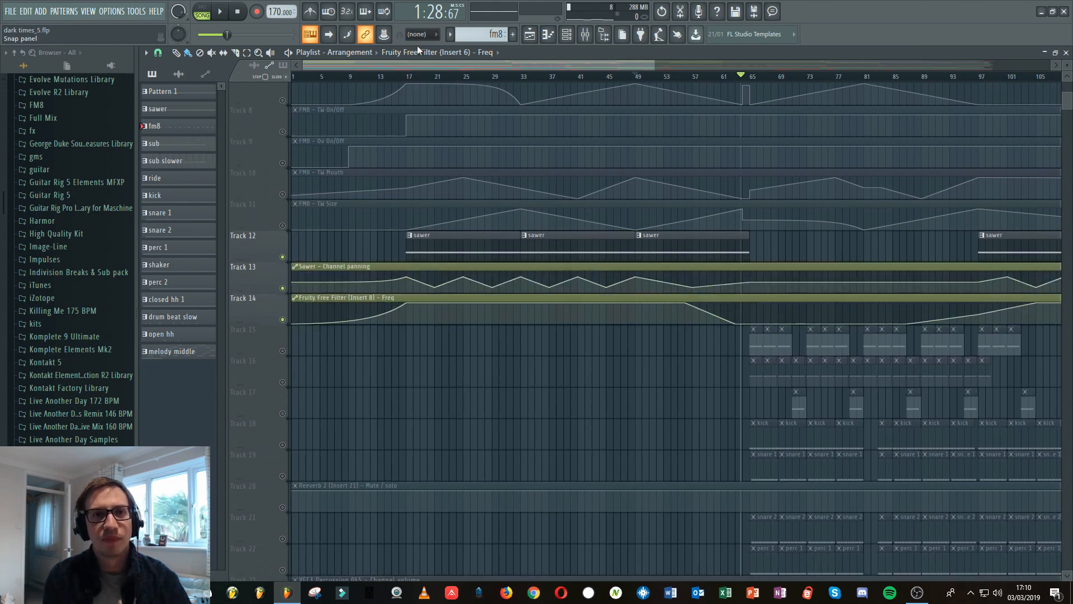
# - Play the isolated sawer part from bar 17 to about bar 27
pyautogui.click(410, 79)
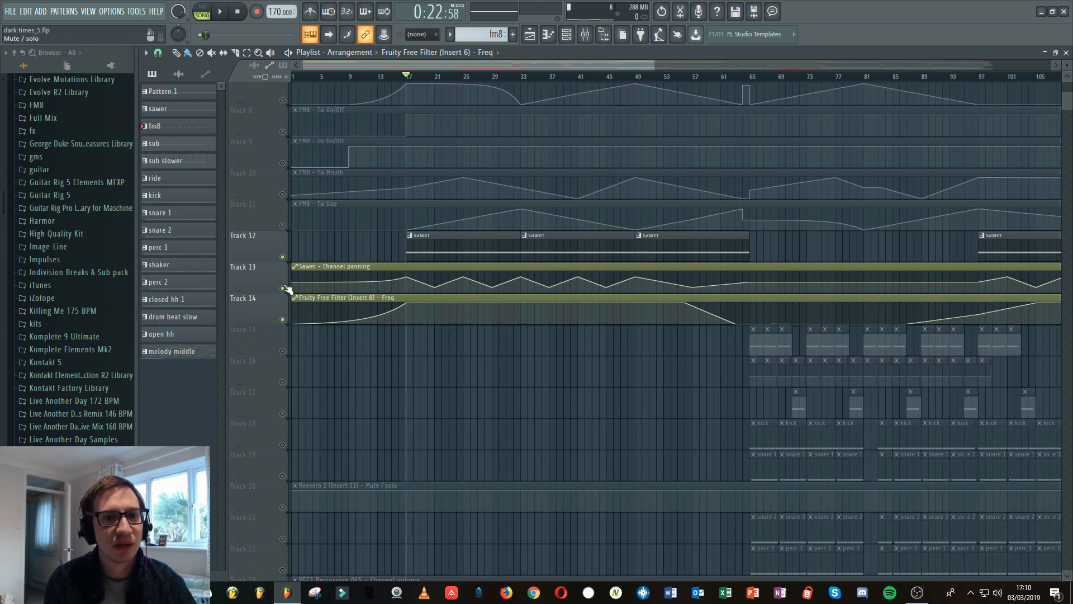
pyautogui.click(222, 11)
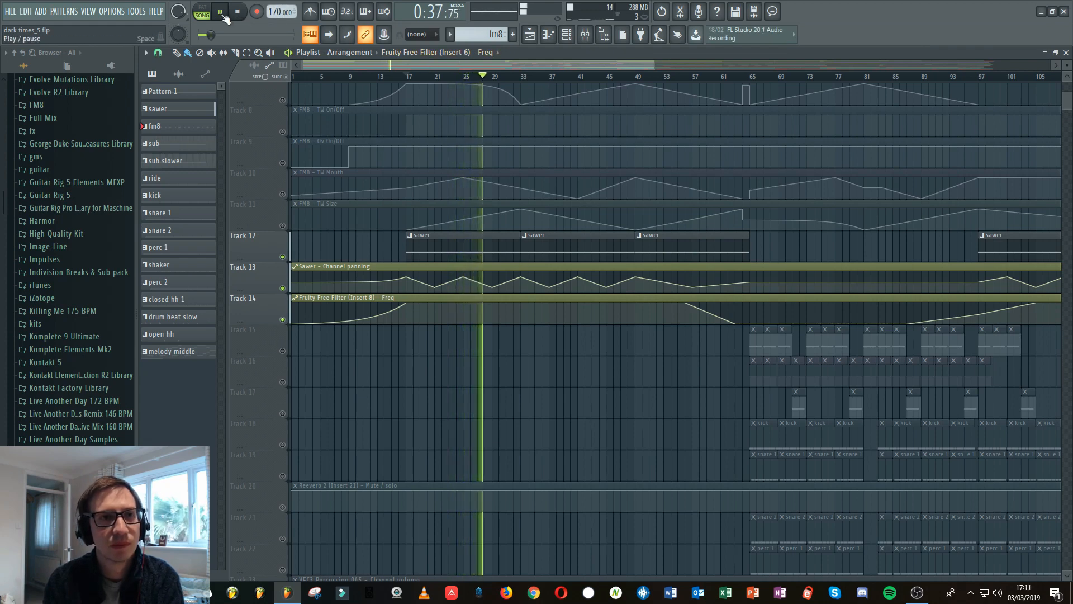
pyautogui.press('space')
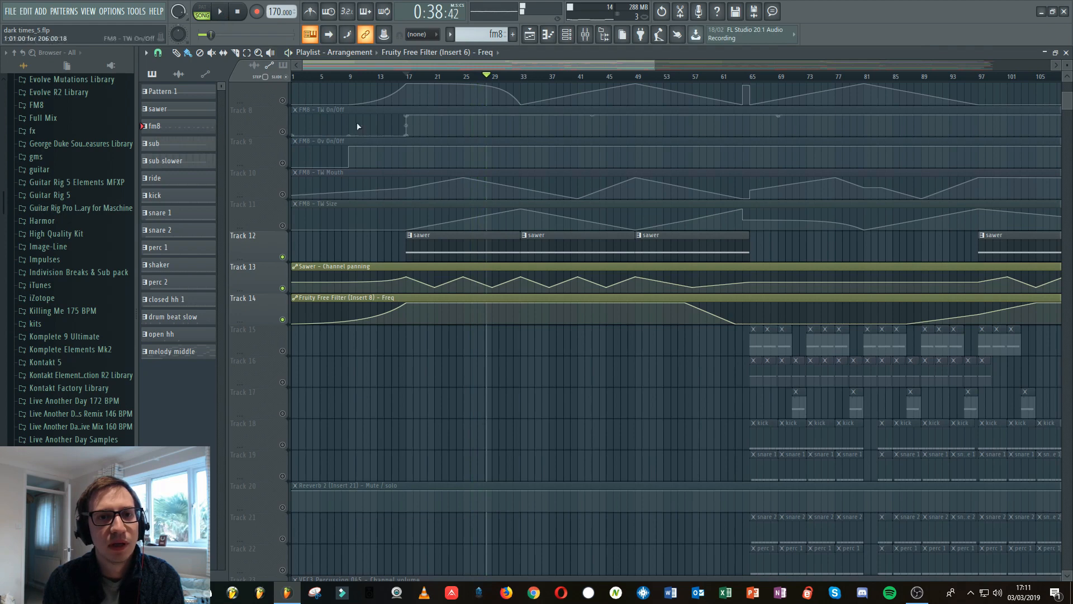
# - Open the sawer pattern's notes in the piano roll and view the Sawer synth's settings
pyautogui.click(567, 37)
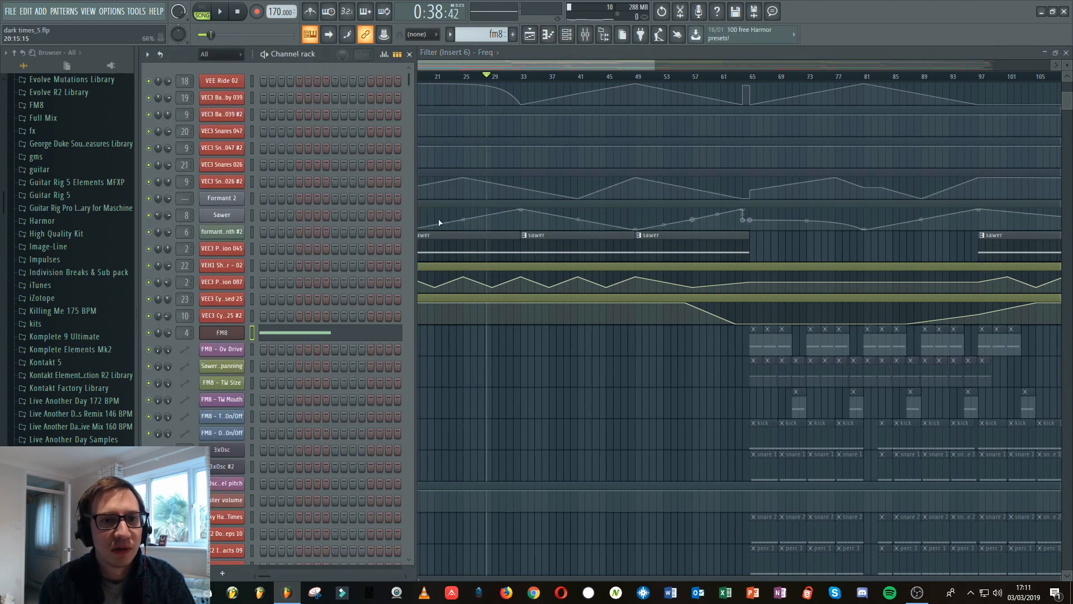
pyautogui.doubleClick(464, 246)
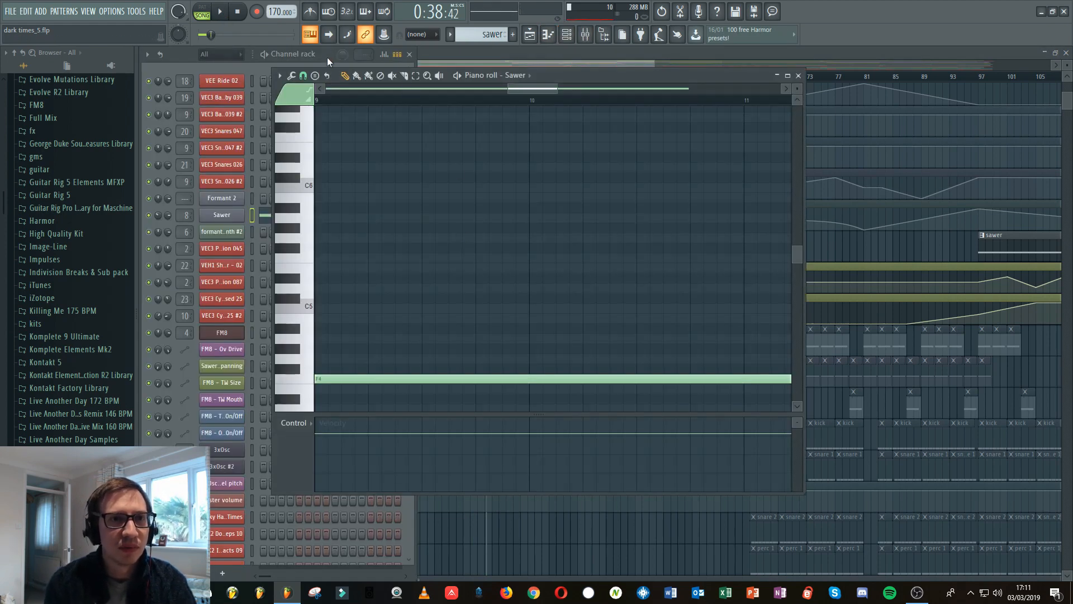
pyautogui.click(224, 218)
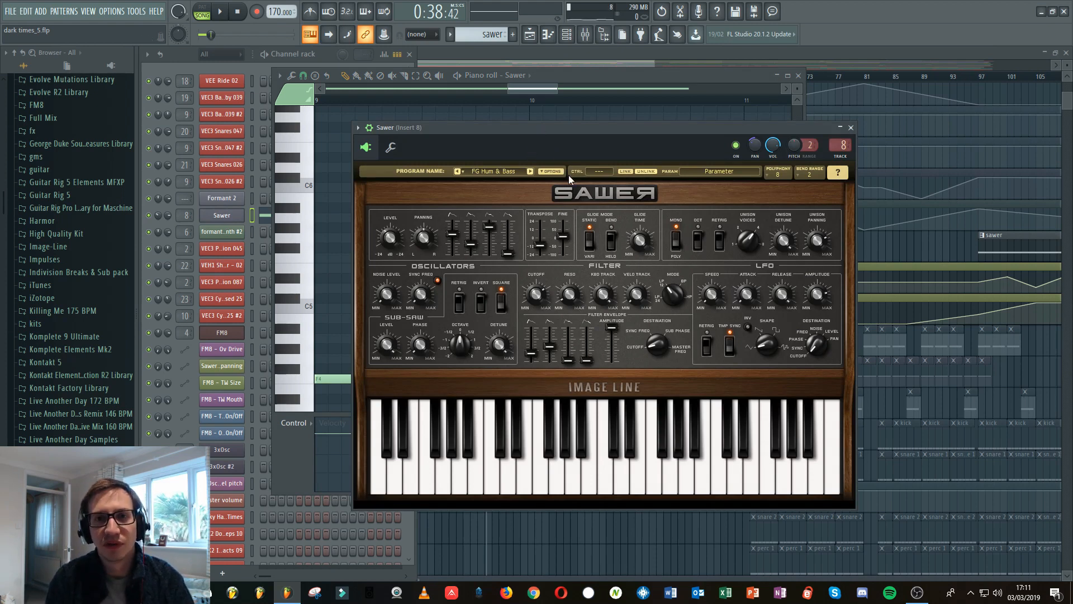
pyautogui.click(541, 473)
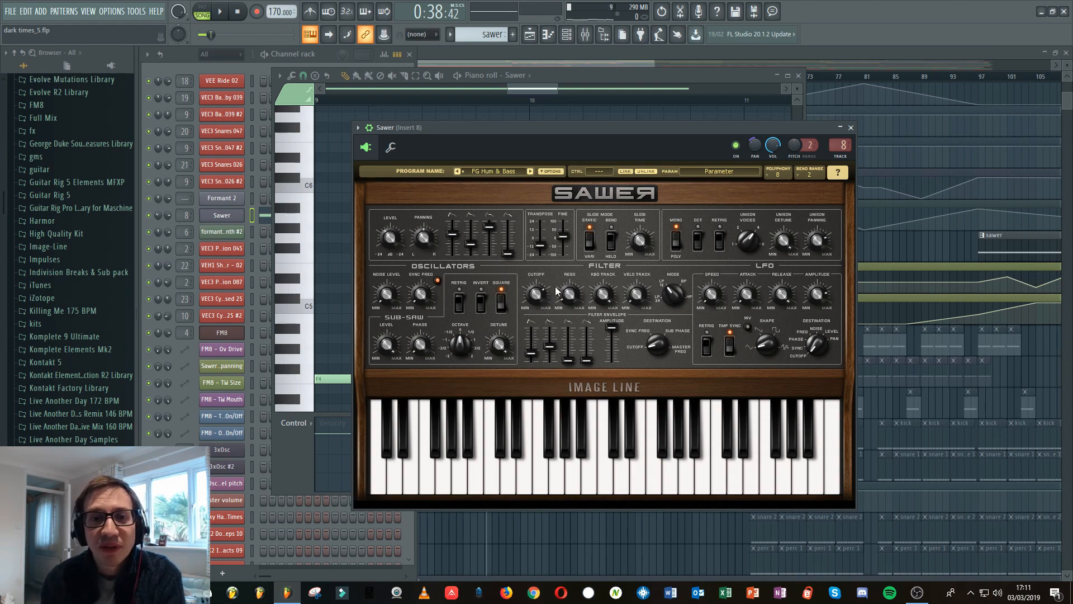
# - Return to the playlist and continue playing the sawer part up to about bar 37
pyautogui.click(457, 52)
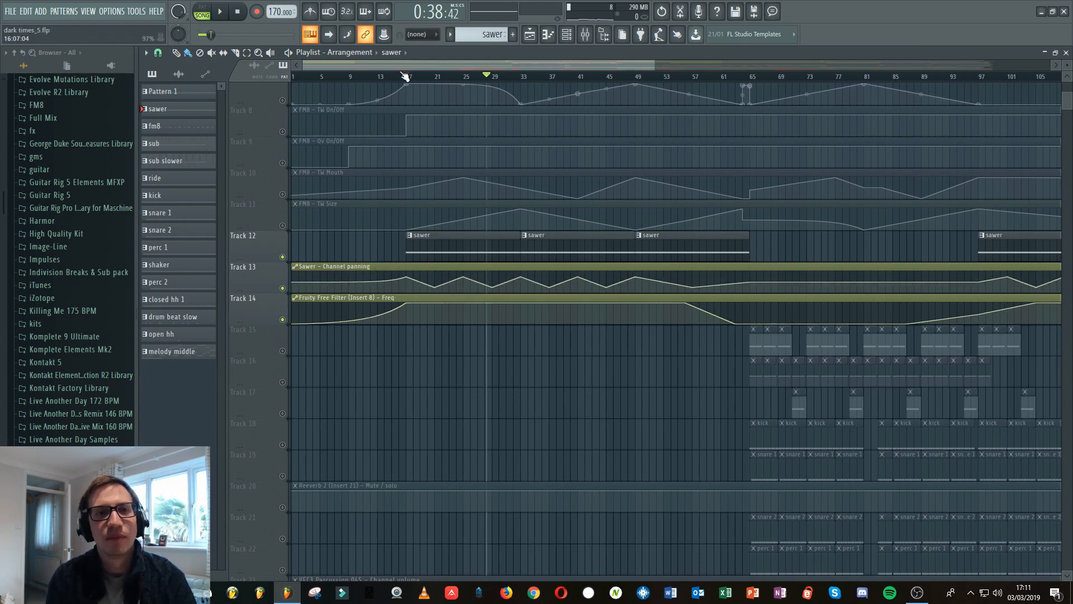
pyautogui.click(226, 20)
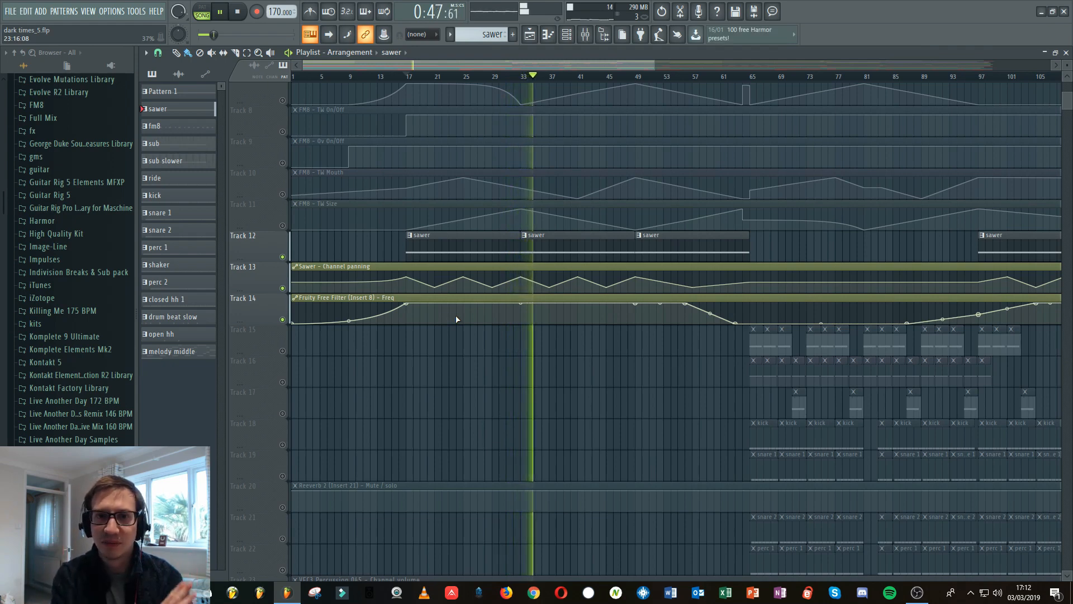
pyautogui.click(220, 13)
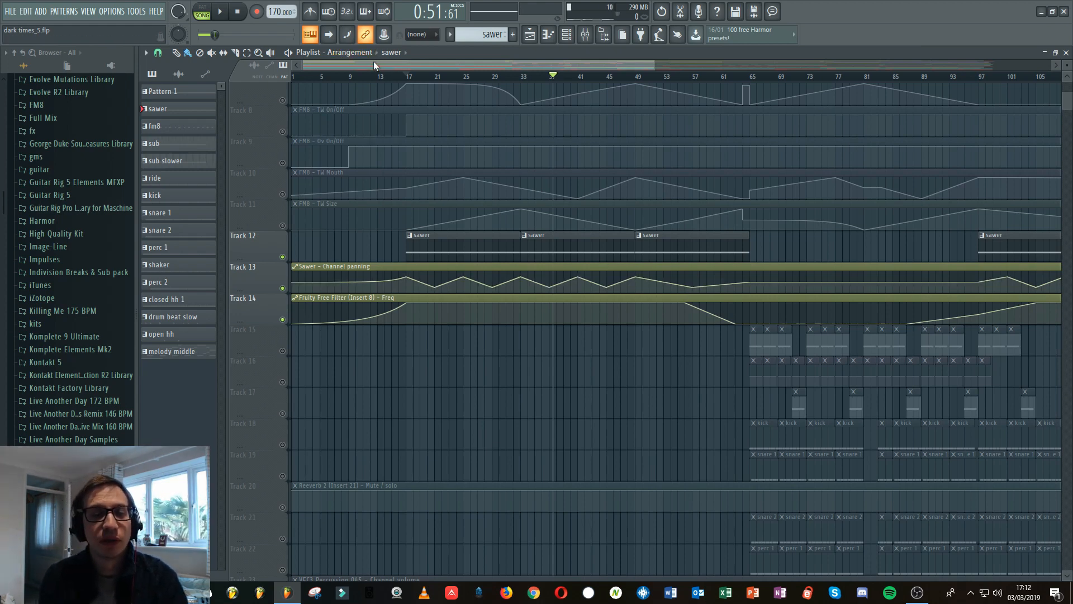
# - Re-enable all playlist tracks and examine the sweep and impact samples on tracks 40 to 45
pyautogui.rightClick(283, 257)
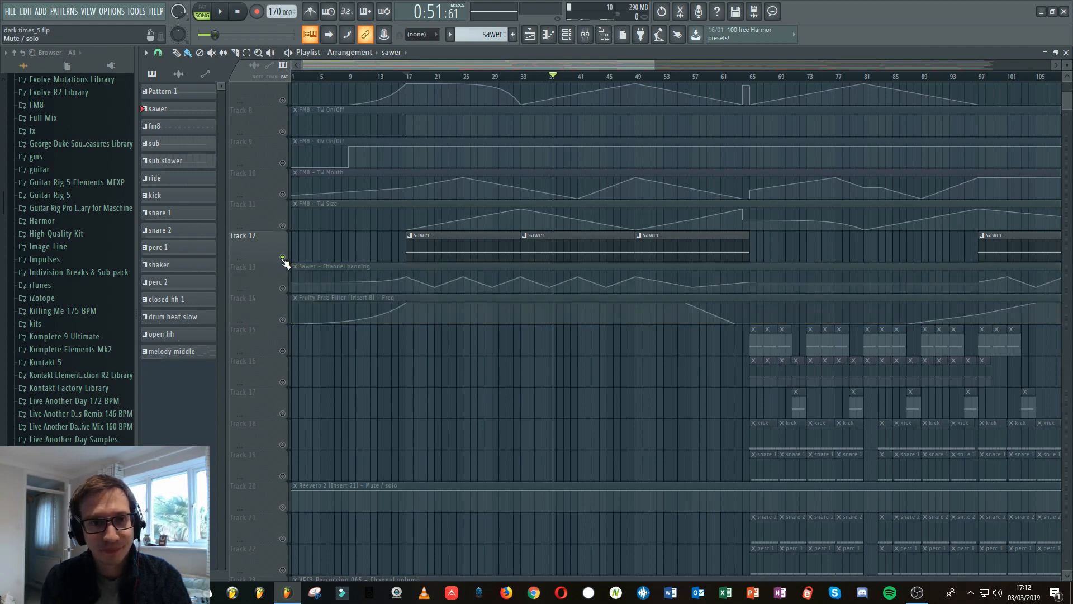
pyautogui.rightClick(283, 258)
pyautogui.scroll(-6, 329, 260)
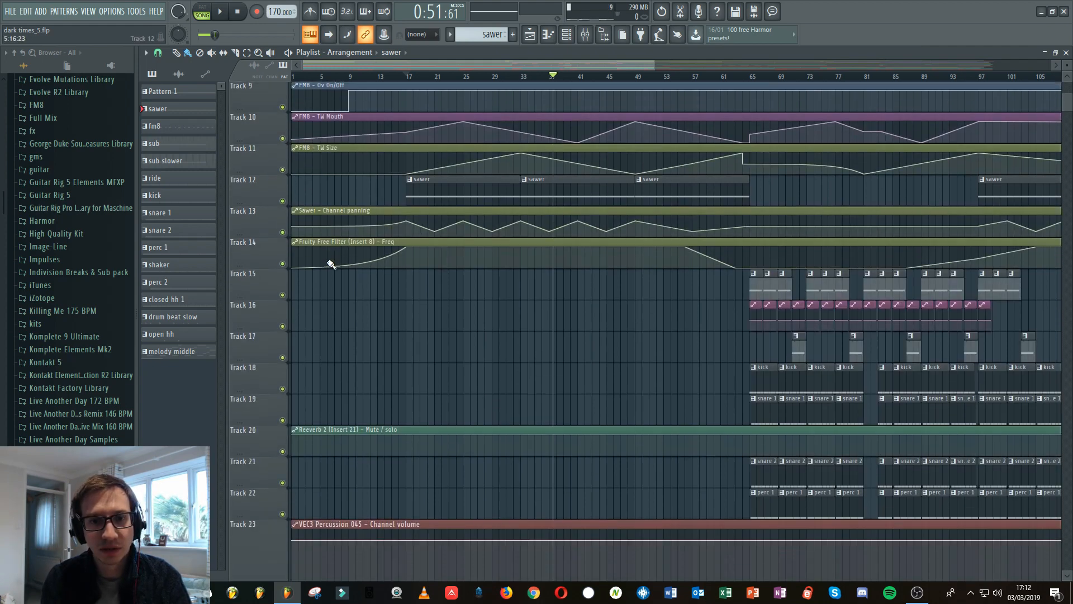
pyautogui.scroll(-12, 331, 264)
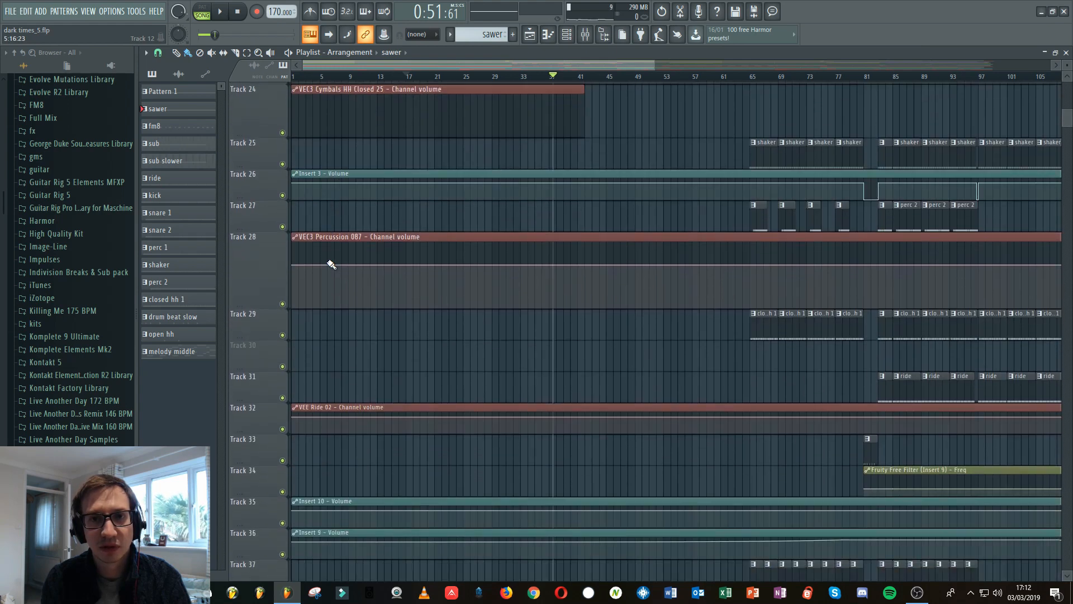
pyautogui.scroll(-7, 331, 263)
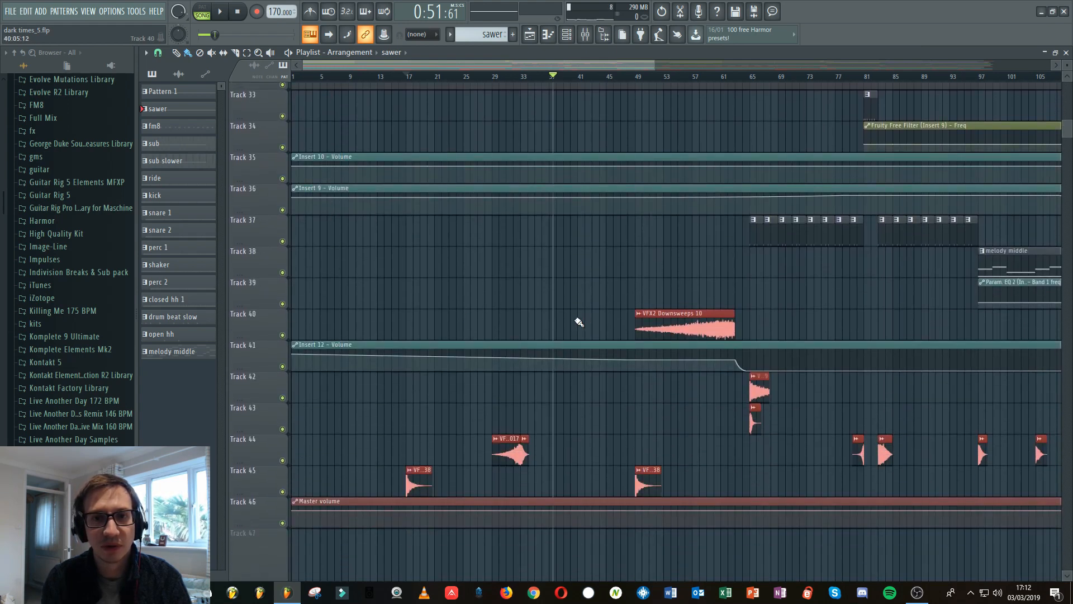
pyautogui.scroll(-1, 665, 291)
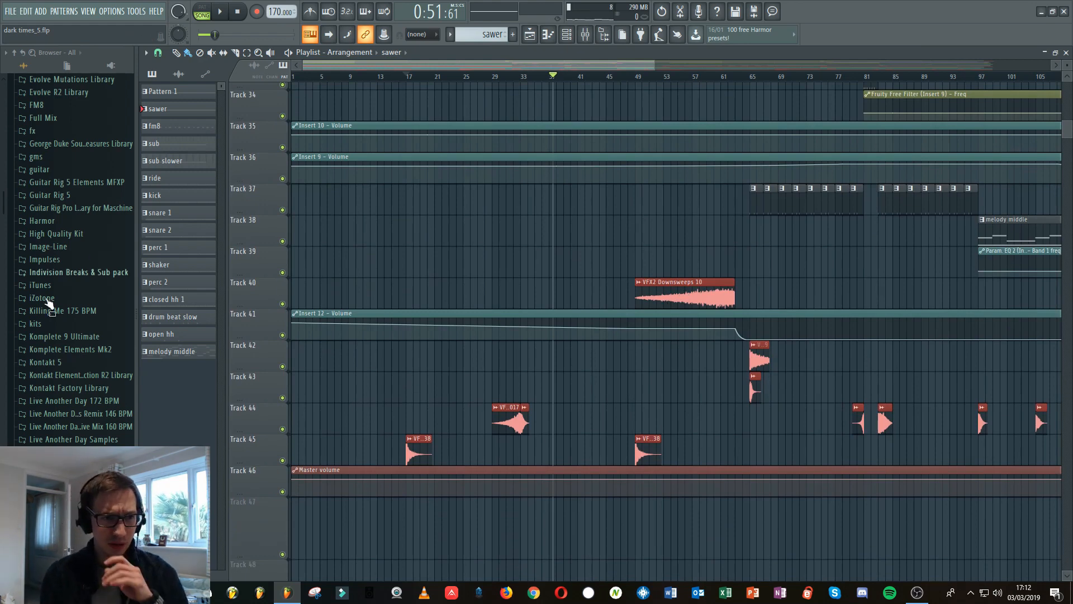
# - Find the VEC3 FX folder with its Reverbkicks samples in the sample browser
pyautogui.scroll(-7, 62, 307)
pyautogui.scroll(-12, 63, 308)
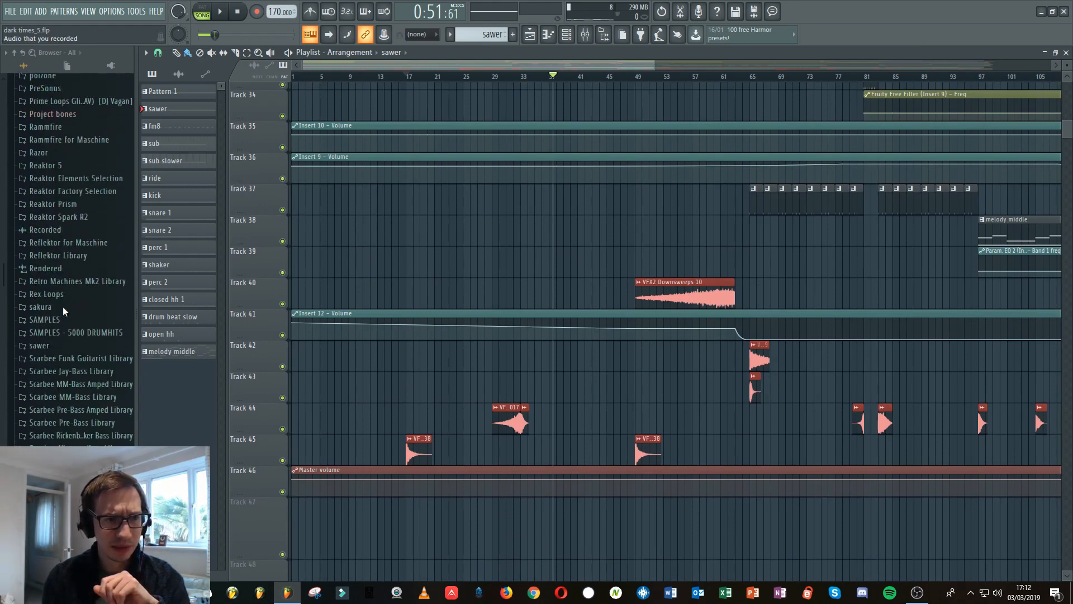
pyautogui.scroll(-6, 63, 311)
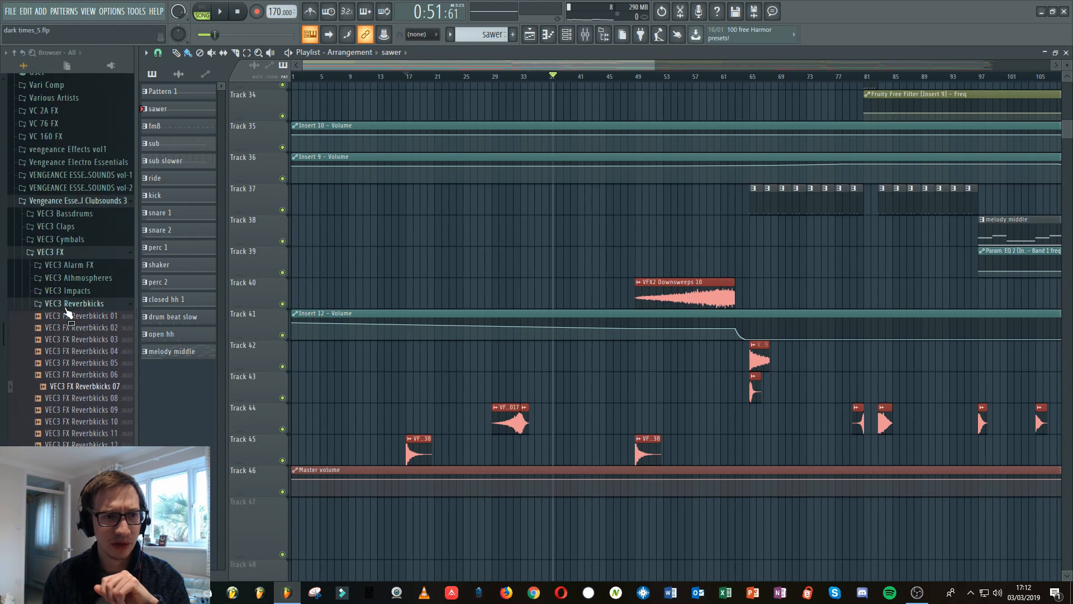
# - Go back to the drum tracks in the playlist and place the playhead at bar 65, where the drums start
pyautogui.scroll(1, 522, 251)
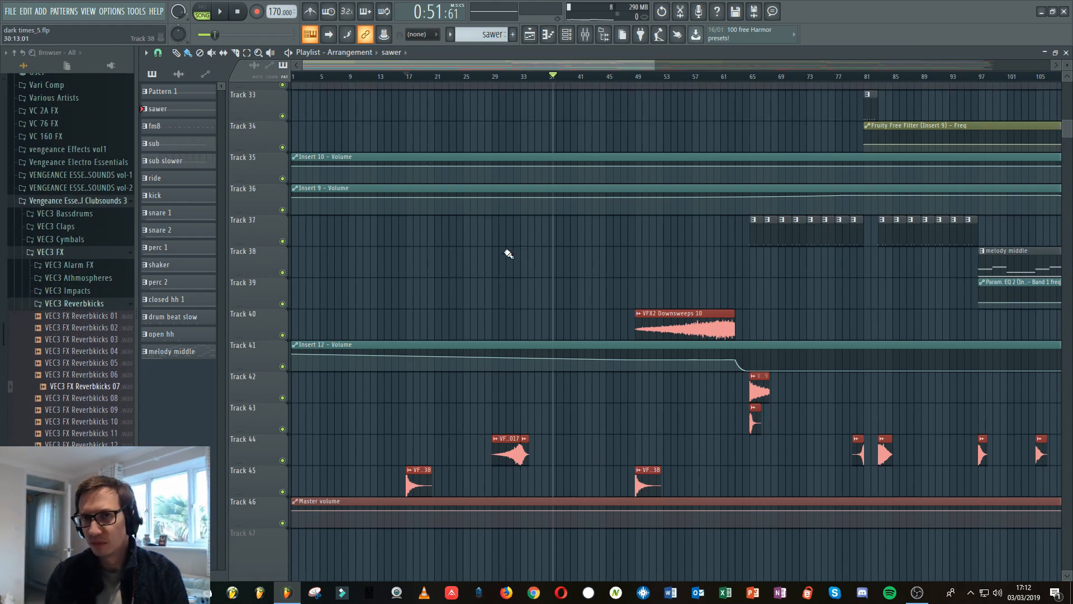
pyautogui.scroll(-3, 506, 251)
pyautogui.scroll(14, 583, 288)
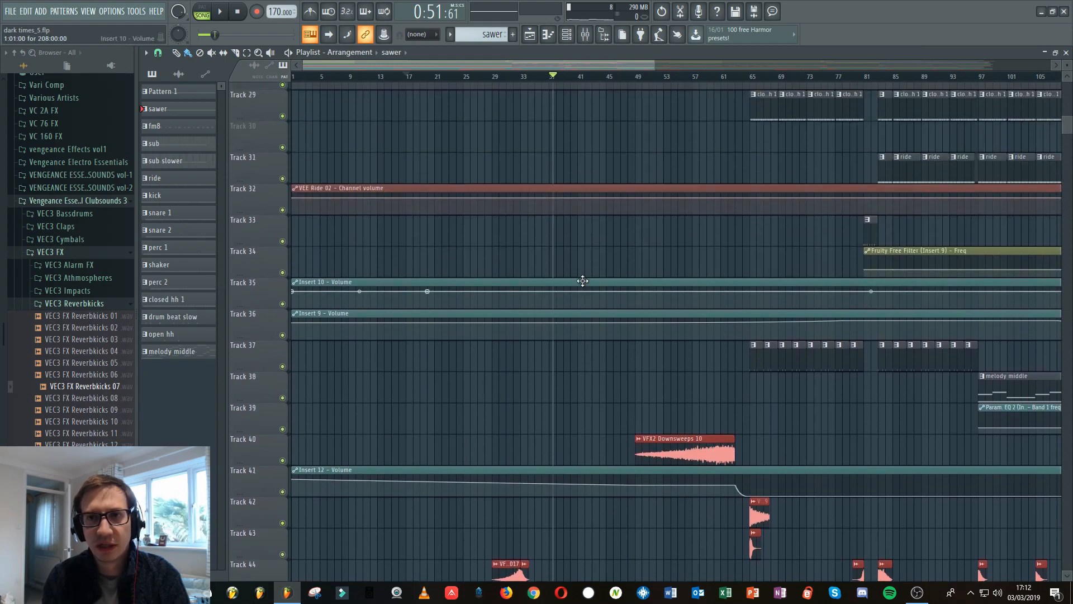
pyautogui.scroll(18, 582, 280)
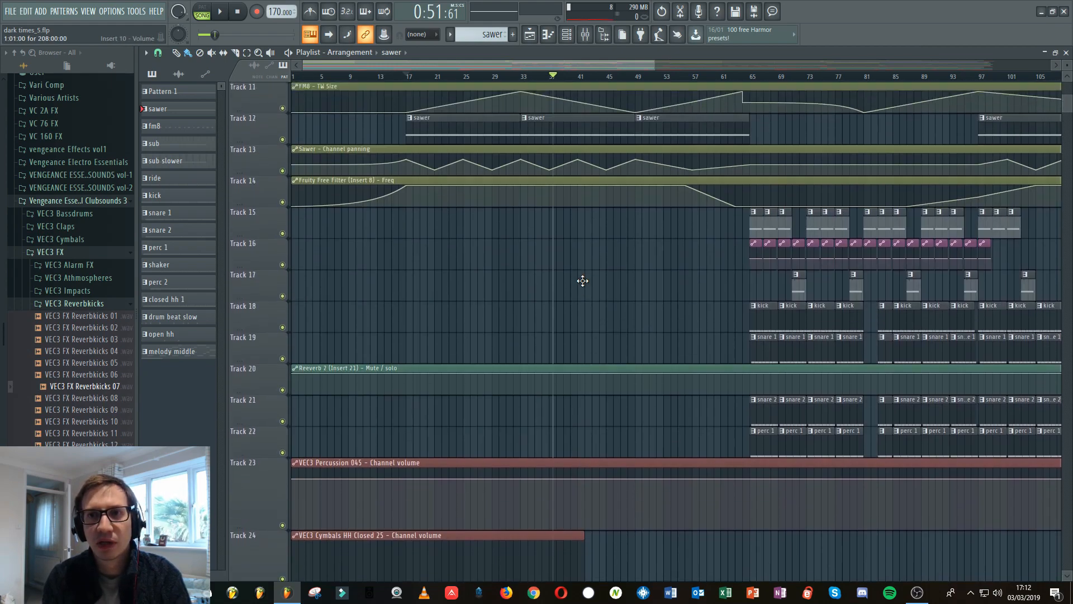
pyautogui.scroll(4, 585, 283)
pyautogui.scroll(-12, 630, 240)
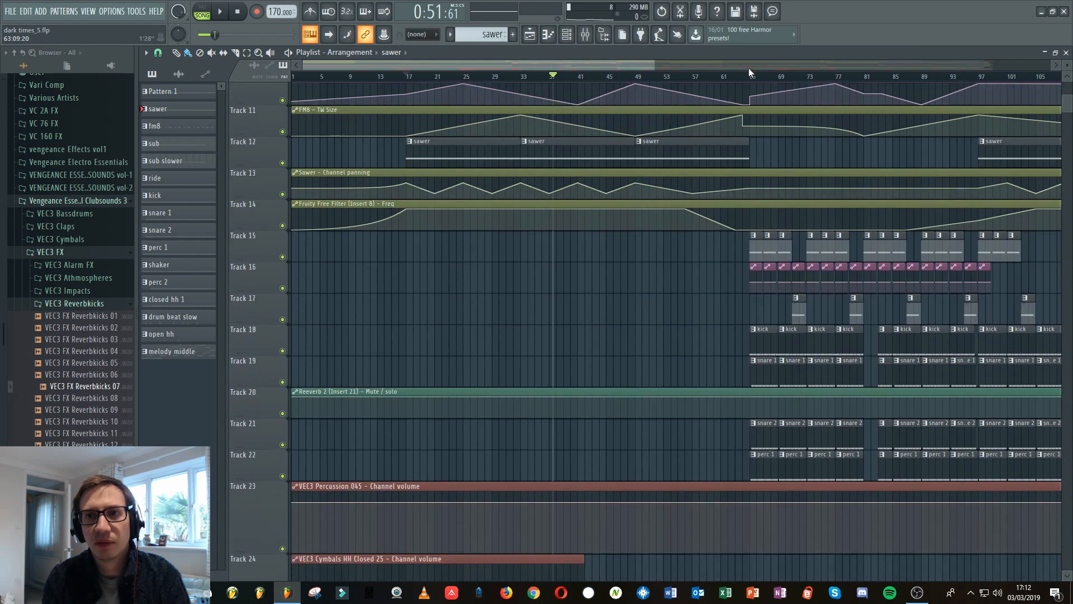
pyautogui.click(751, 76)
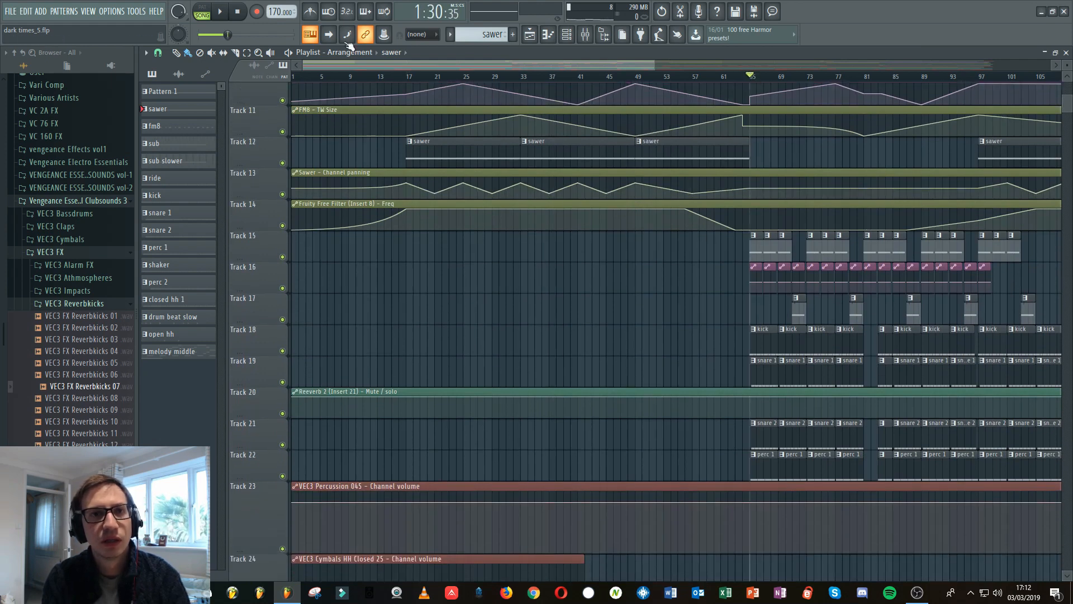
pyautogui.moveTo(449, 67); pyautogui.dragTo(539, 62)
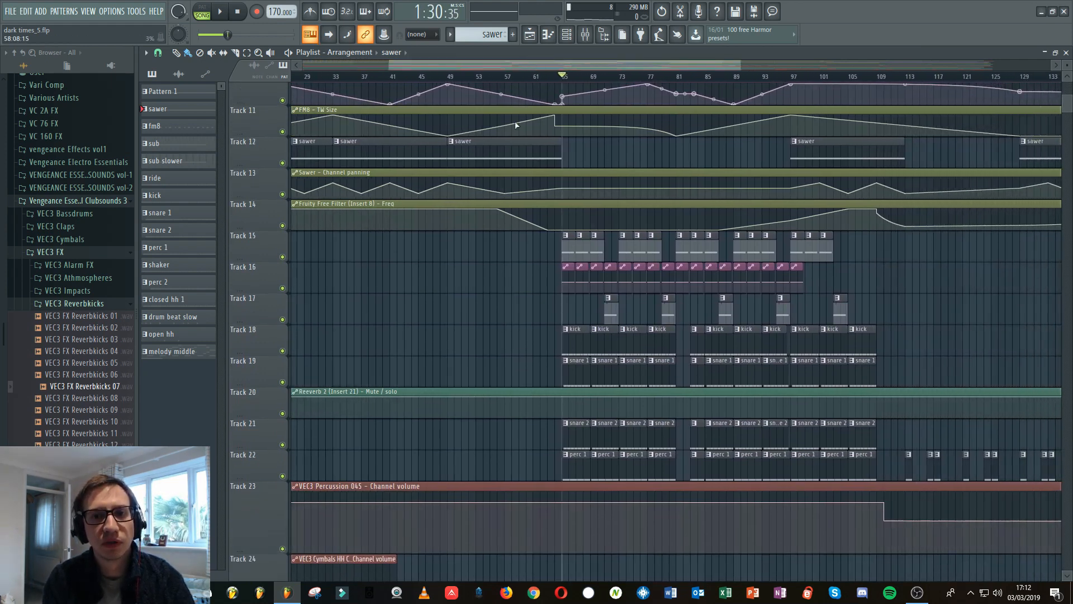
# - Examine the drum and percussion tracks from bar 65, from kick and snares to closed hi-hats and ride, picking the perc 2 pattern
pyautogui.scroll(-2, 576, 326)
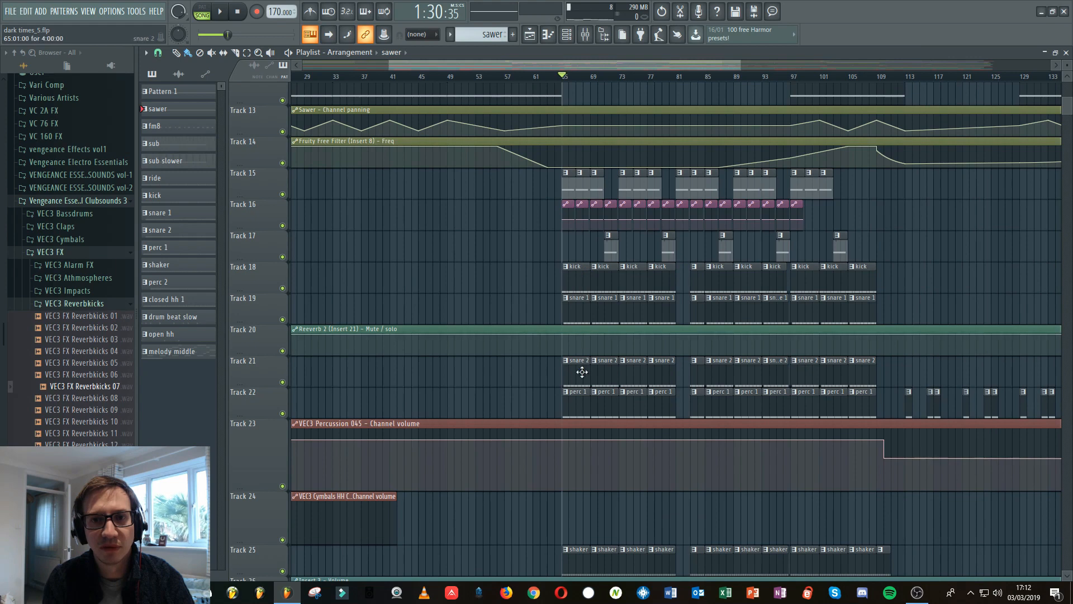
pyautogui.scroll(-3, 582, 372)
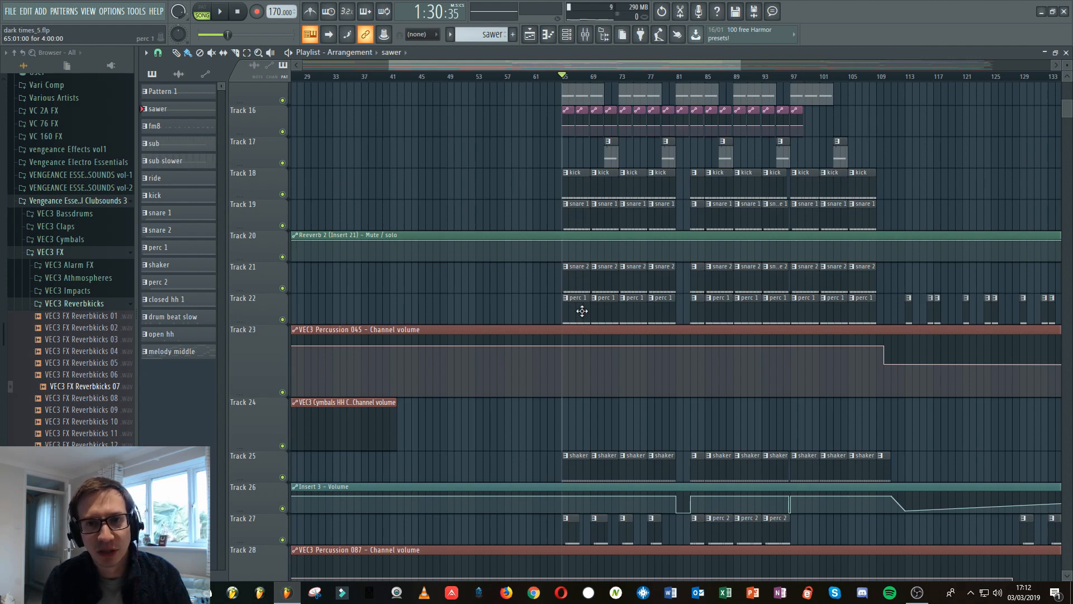
pyautogui.scroll(-3, 581, 398)
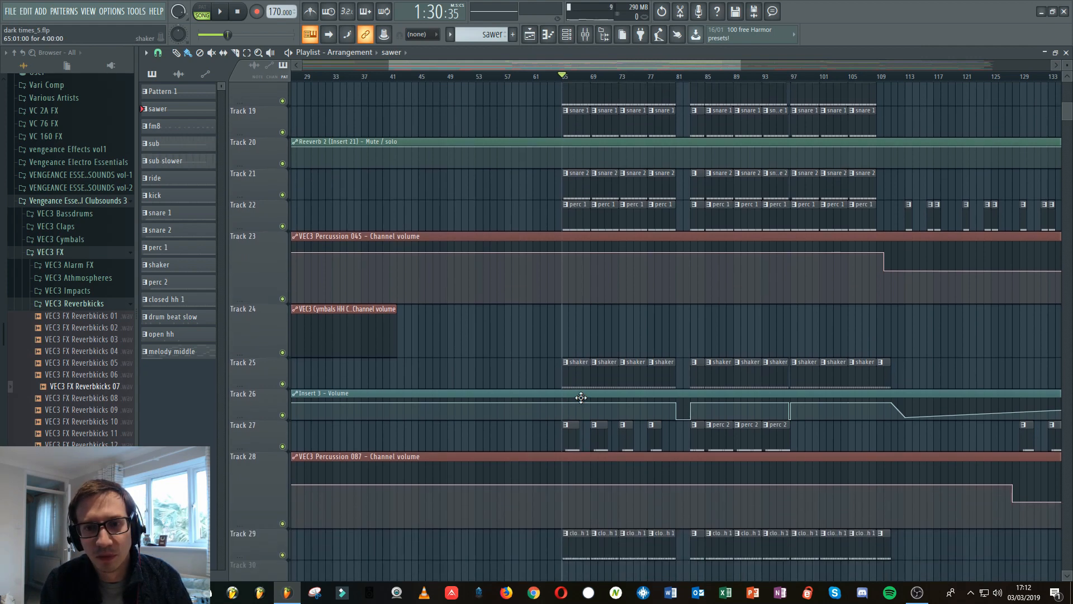
pyautogui.click(573, 434)
pyautogui.scroll(-3, 573, 435)
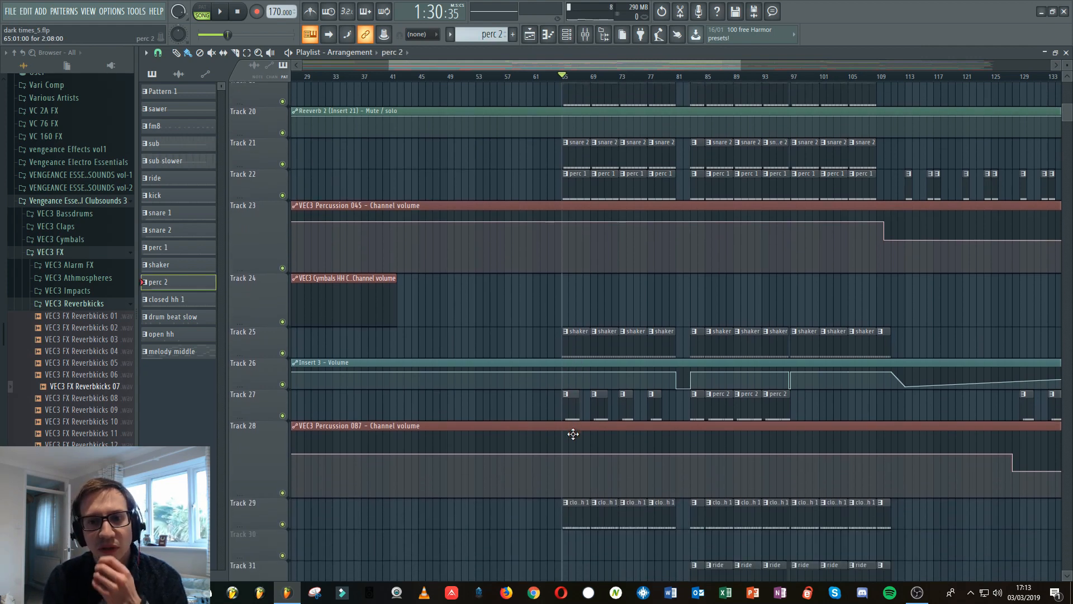
pyautogui.scroll(-1, 573, 442)
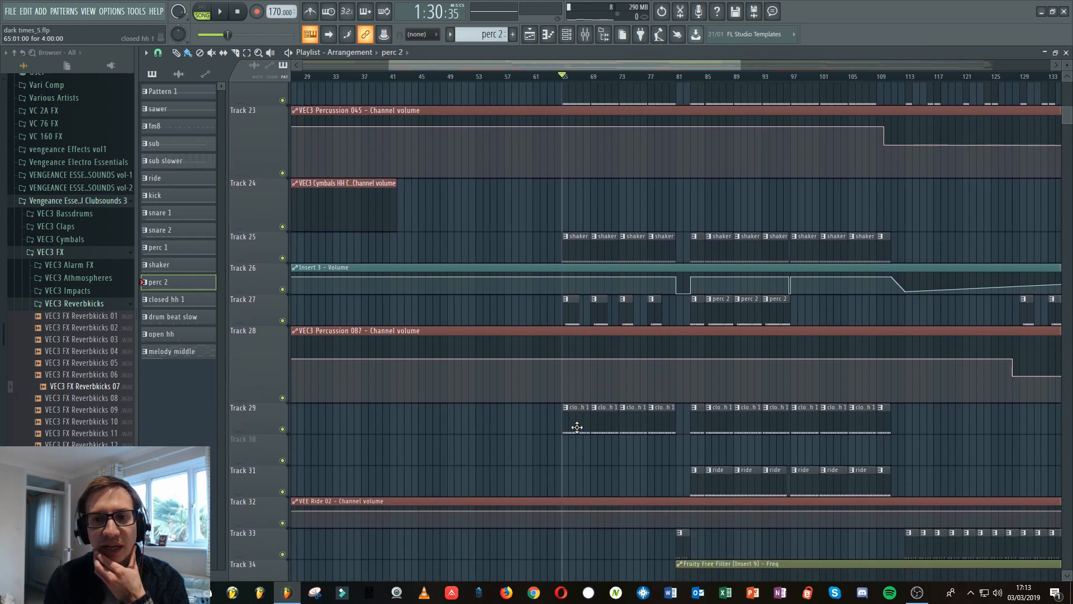
pyautogui.scroll(7, 575, 211)
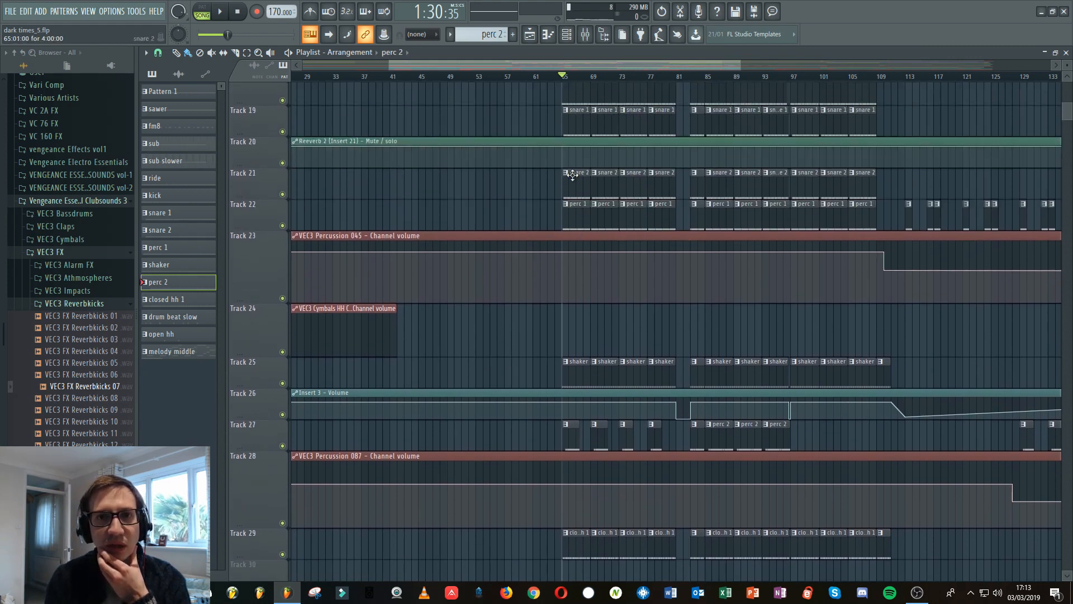
pyautogui.scroll(2, 572, 131)
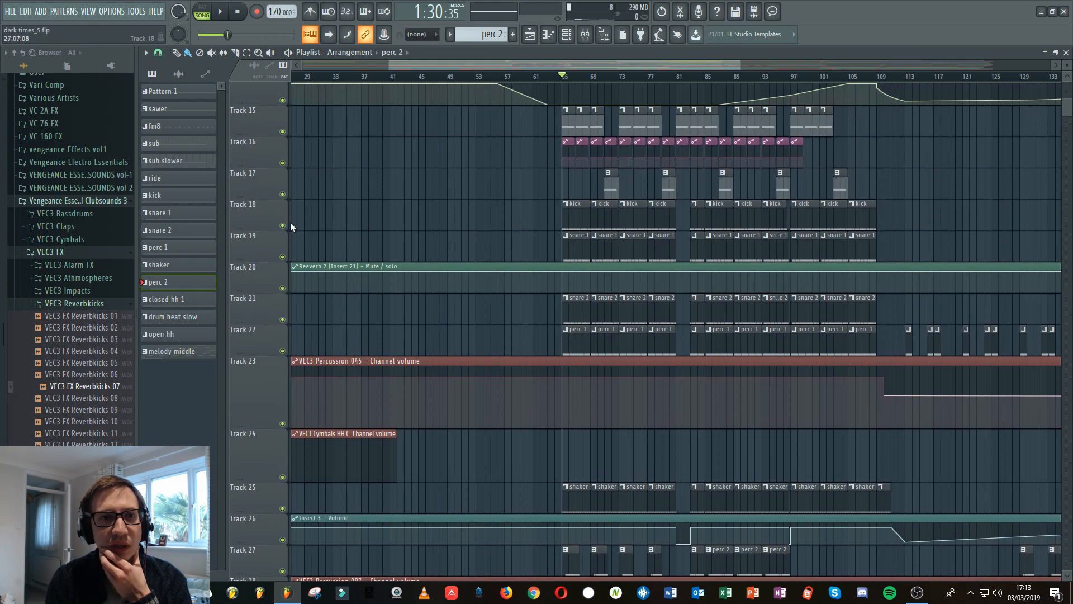
# - Solo the kick track 18 and re-enable the snare, reverb automation and percussion tracks 19 to 23
pyautogui.rightClick(283, 226)
pyautogui.click(284, 257)
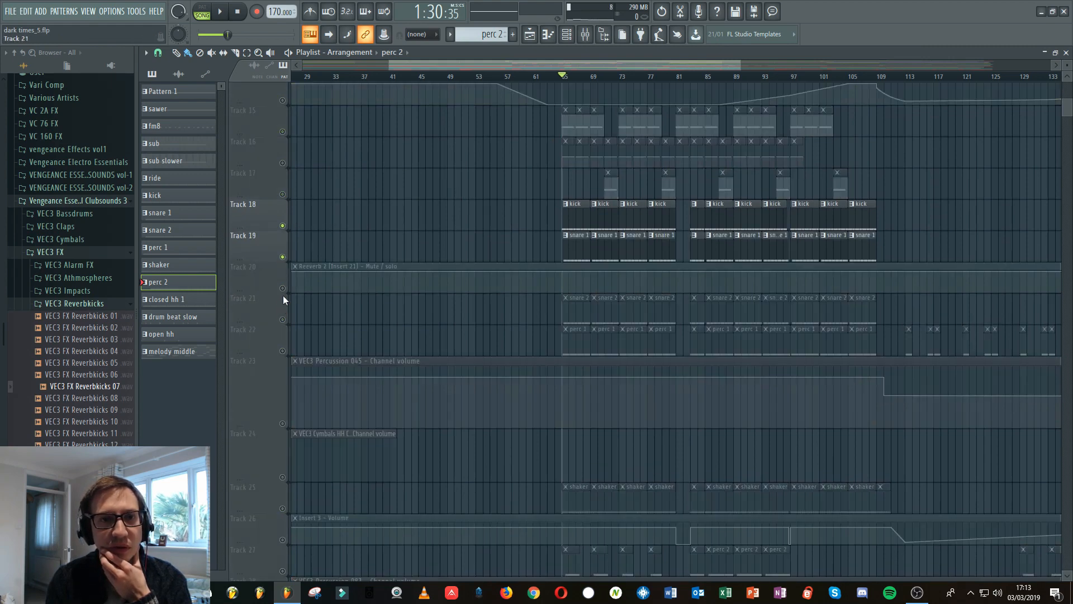
pyautogui.click(283, 320)
pyautogui.click(283, 350)
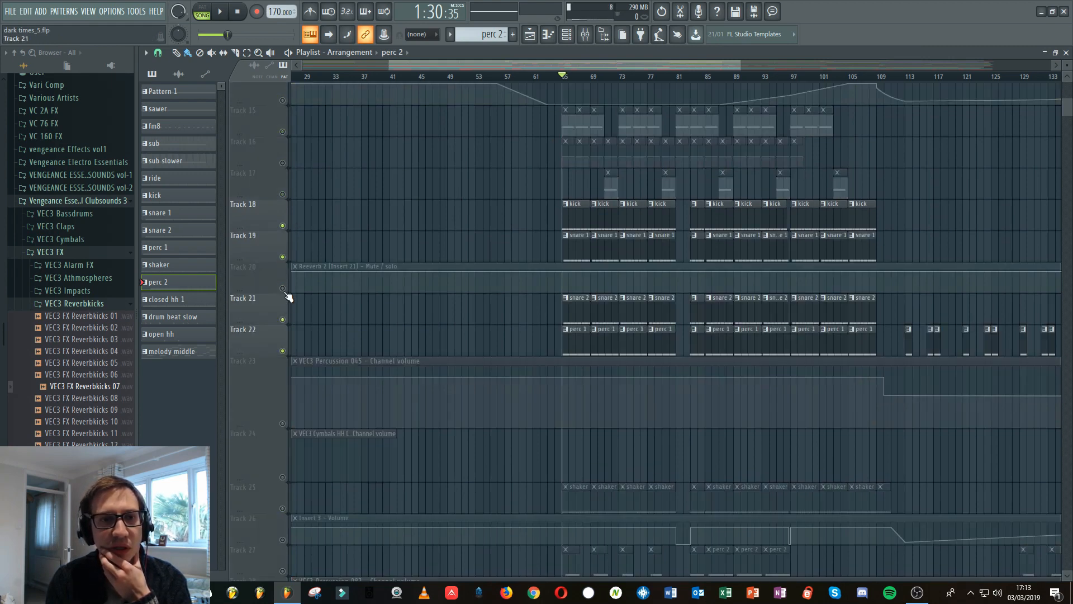
pyautogui.click(283, 288)
pyautogui.scroll(-2, 275, 307)
pyautogui.click(283, 361)
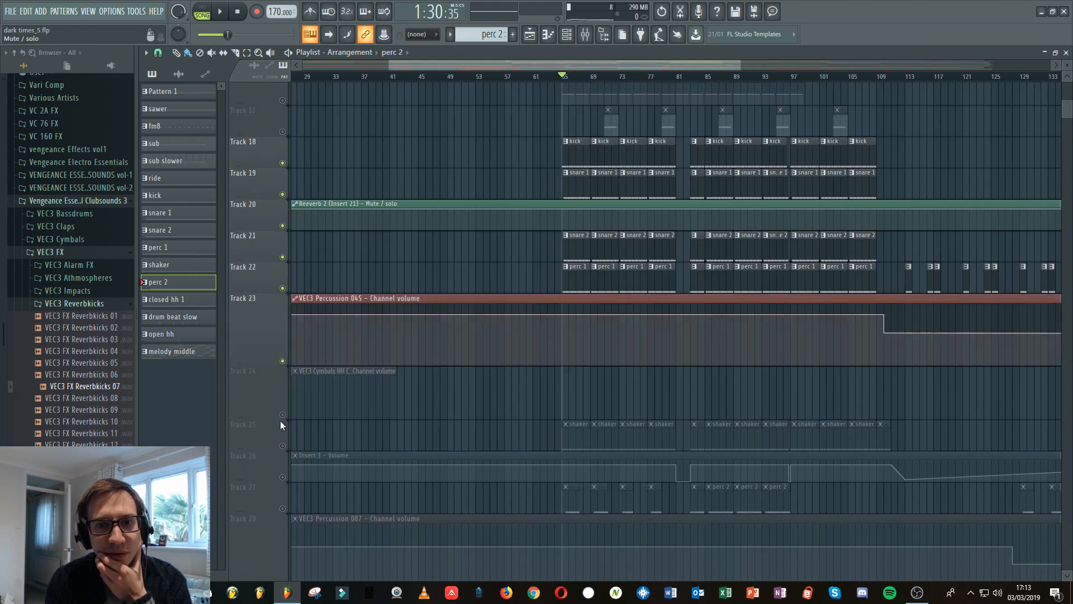
# - Enable the shaker and perc 2 tracks 25 and 27 along with automation tracks 24 and 26
pyautogui.click(282, 446)
pyautogui.scroll(-3, 279, 416)
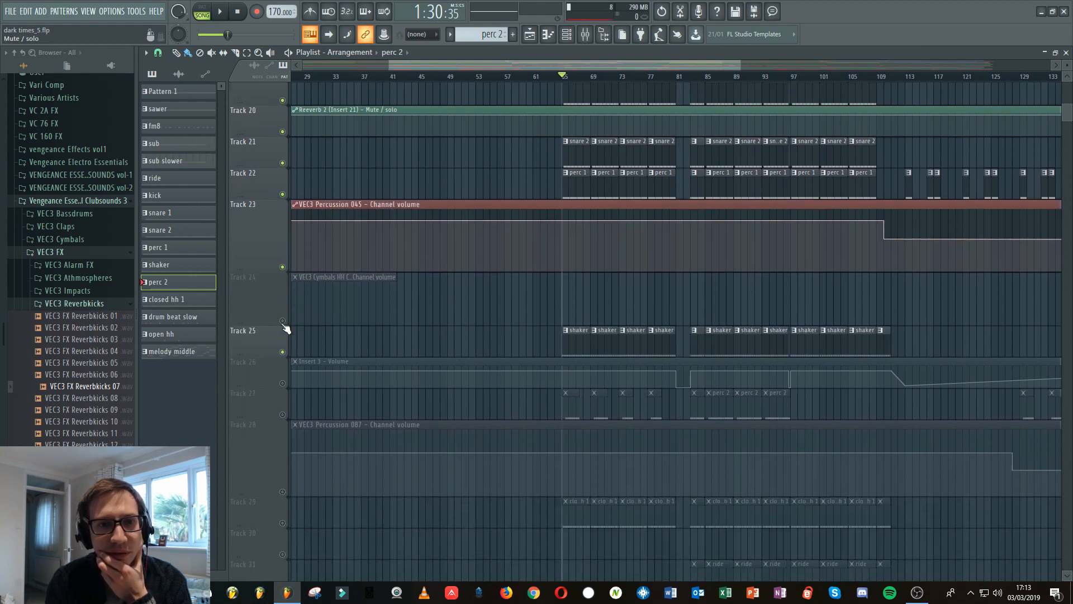
pyautogui.click(282, 320)
pyautogui.click(282, 414)
pyautogui.click(283, 383)
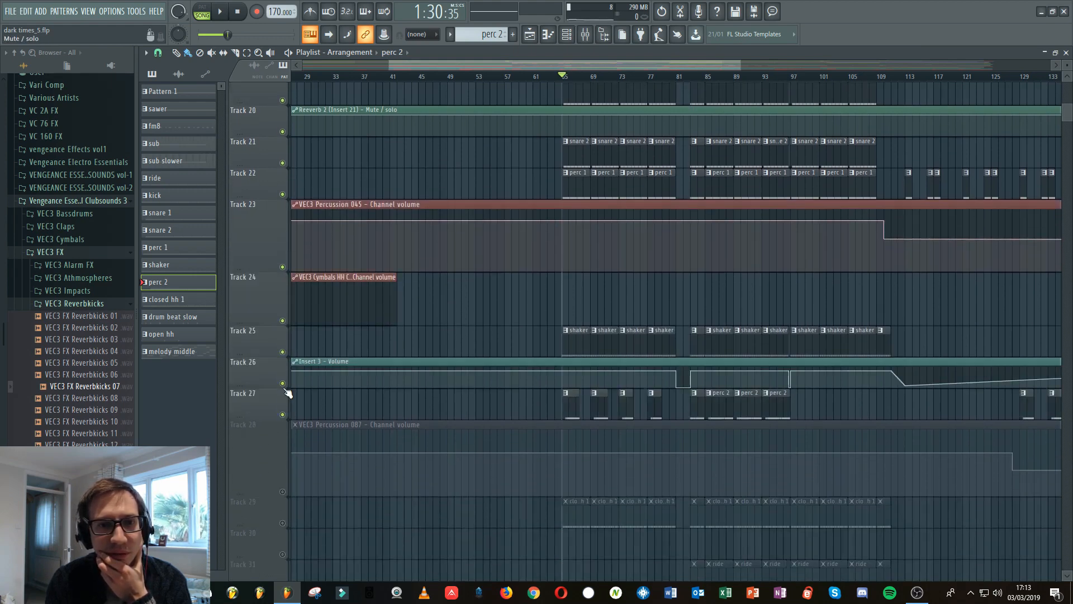
# - Enable tracks 28 to 33, covering the closed hi-hat and ride patterns with their channel volume automation
pyautogui.scroll(-3, 280, 385)
pyautogui.click(282, 397)
pyautogui.click(283, 429)
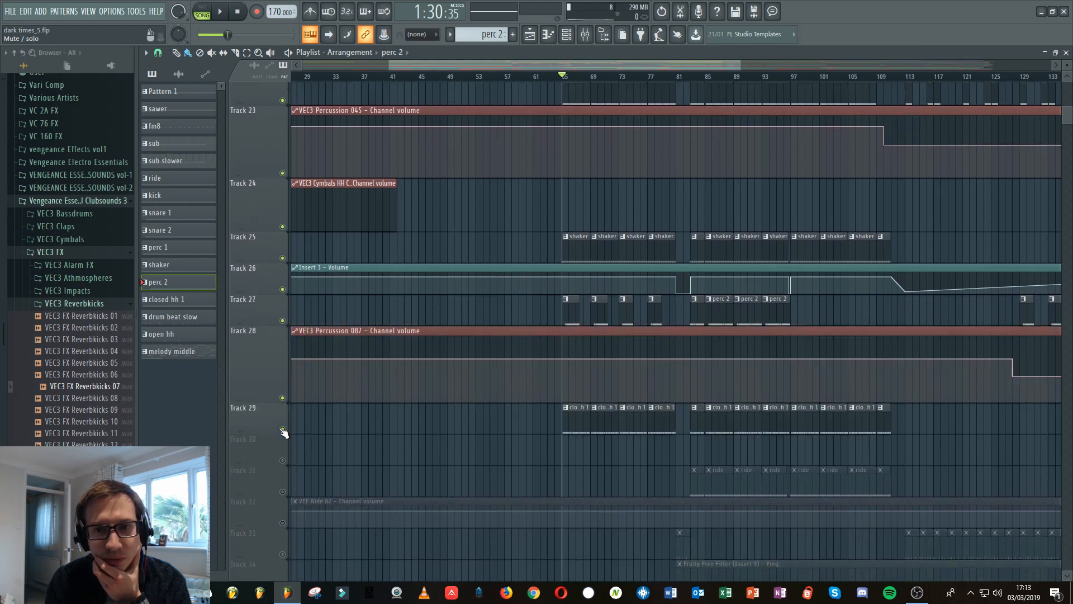
pyautogui.click(284, 492)
pyautogui.scroll(-3, 305, 441)
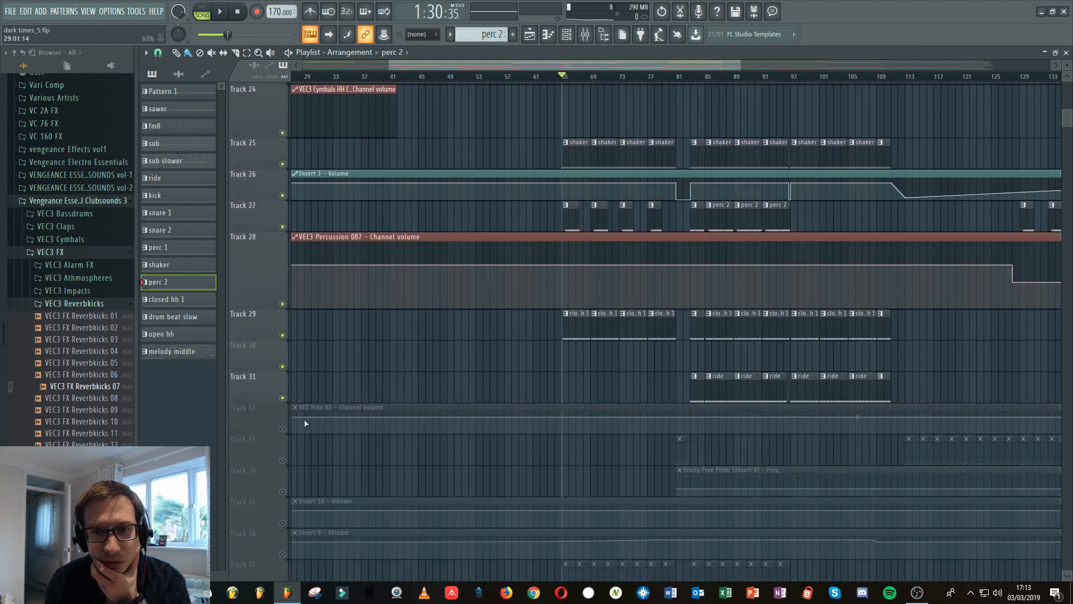
pyautogui.click(282, 429)
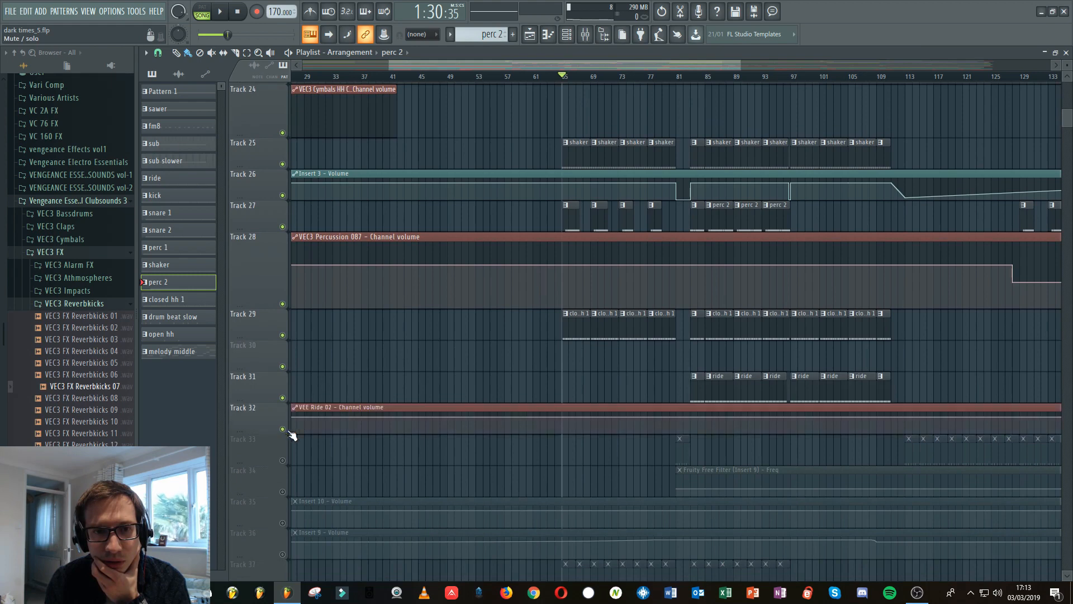
pyautogui.click(283, 461)
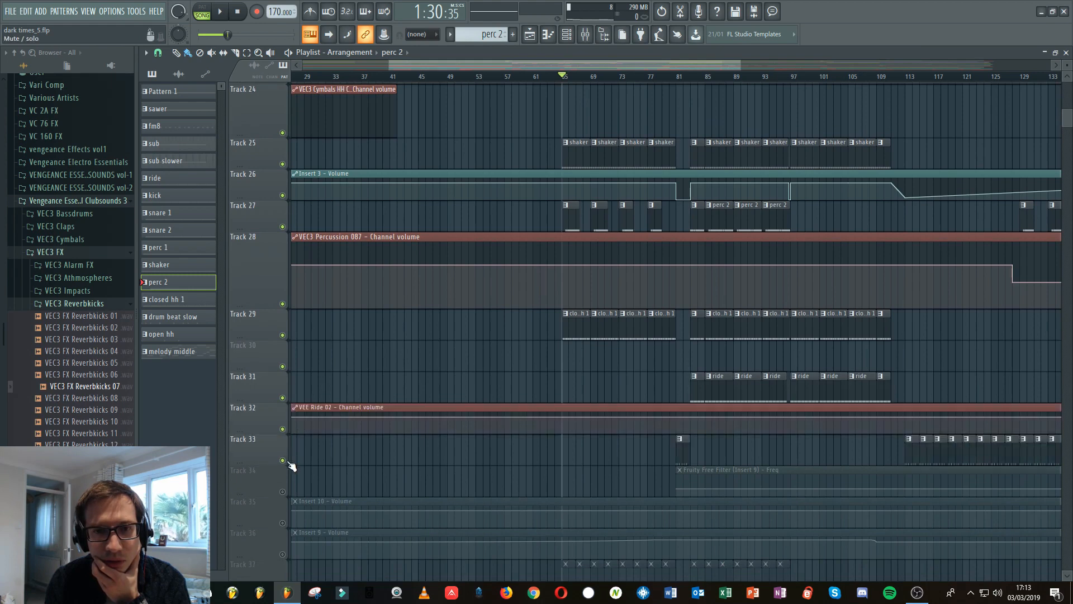
# - Start playback from bar 65 and enable the open hi-hat track 37 plus volume automation tracks 35 and 36
pyautogui.click(222, 17)
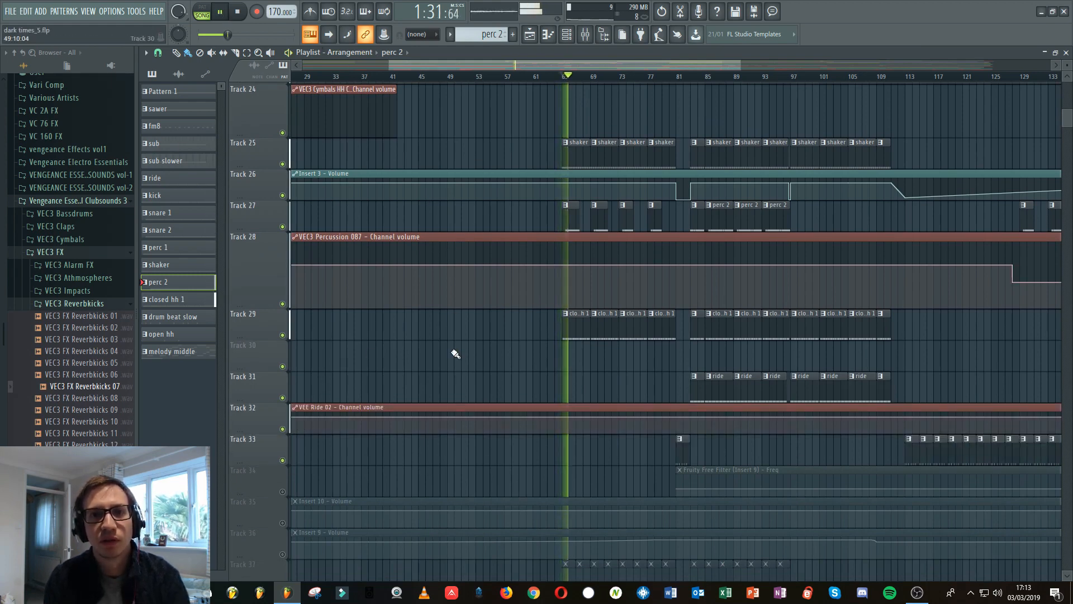
pyautogui.scroll(-2, 455, 364)
pyautogui.scroll(-3, 456, 369)
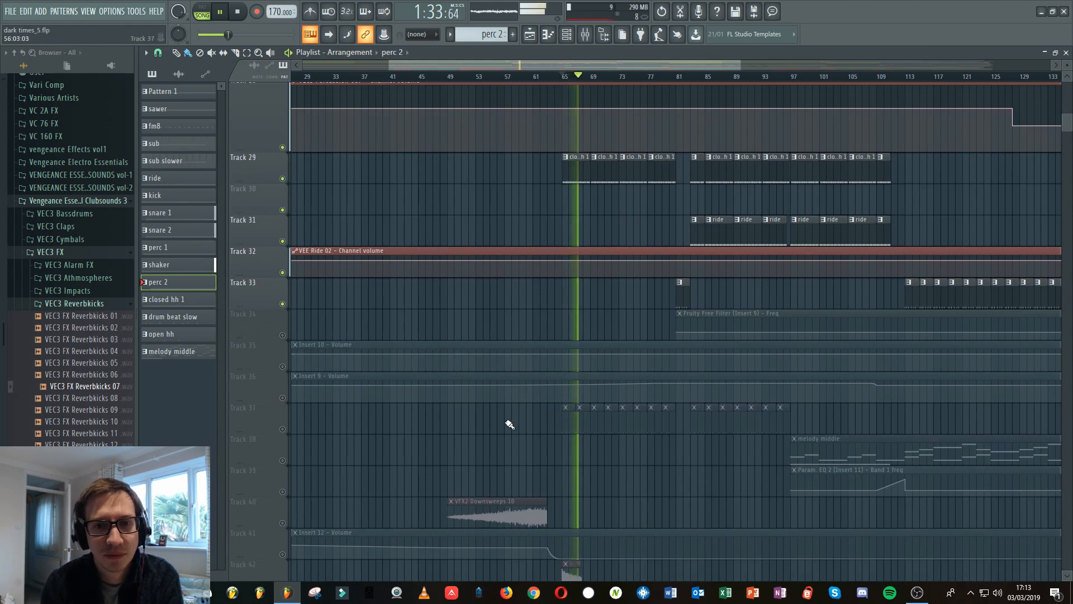
pyautogui.click(283, 429)
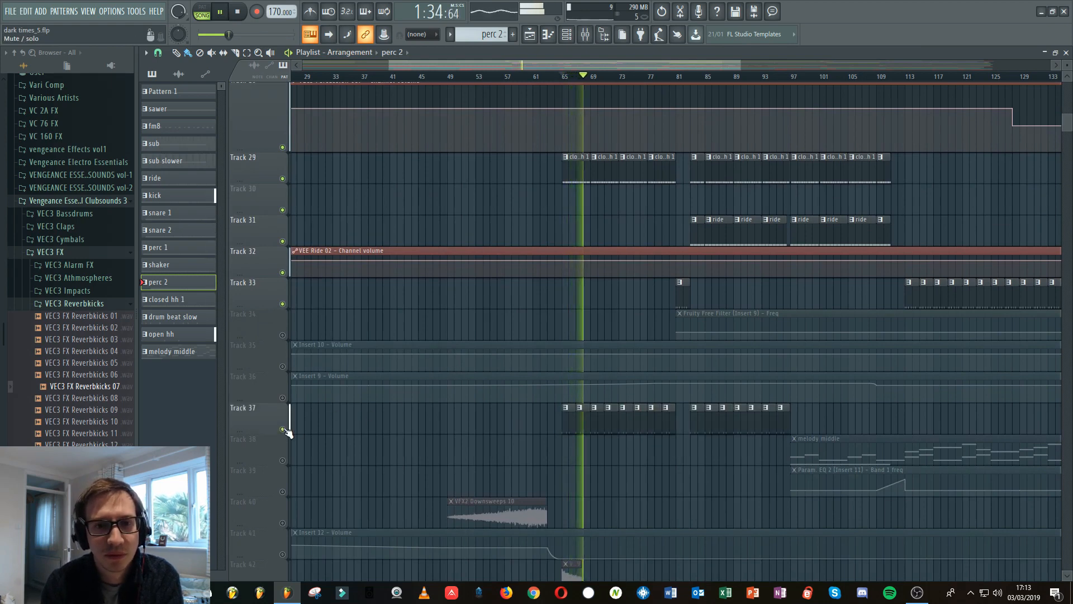
pyautogui.click(282, 398)
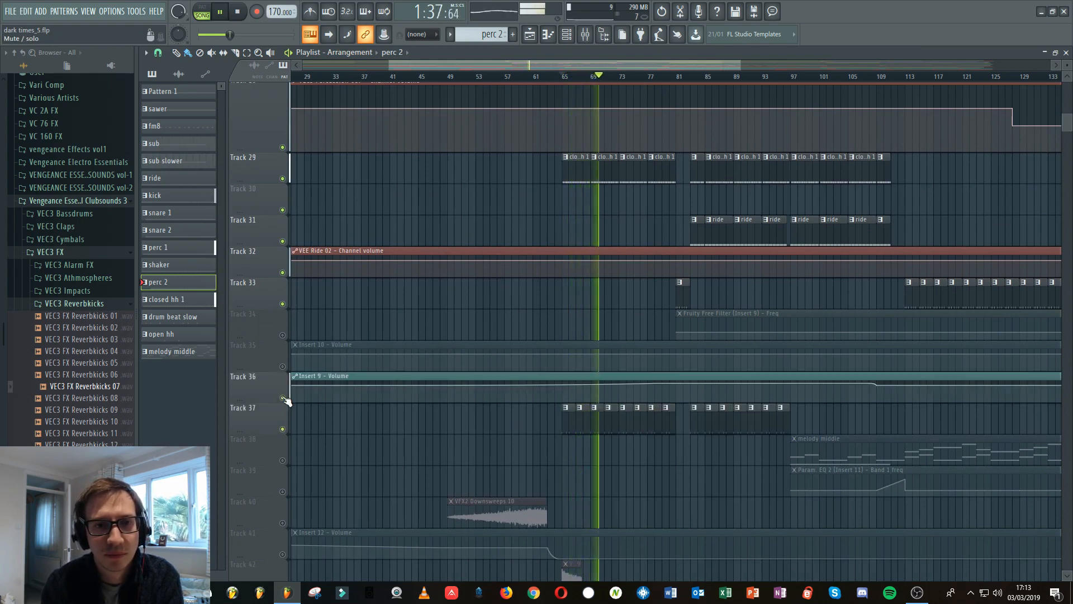
pyautogui.click(283, 367)
pyautogui.scroll(-4, 395, 402)
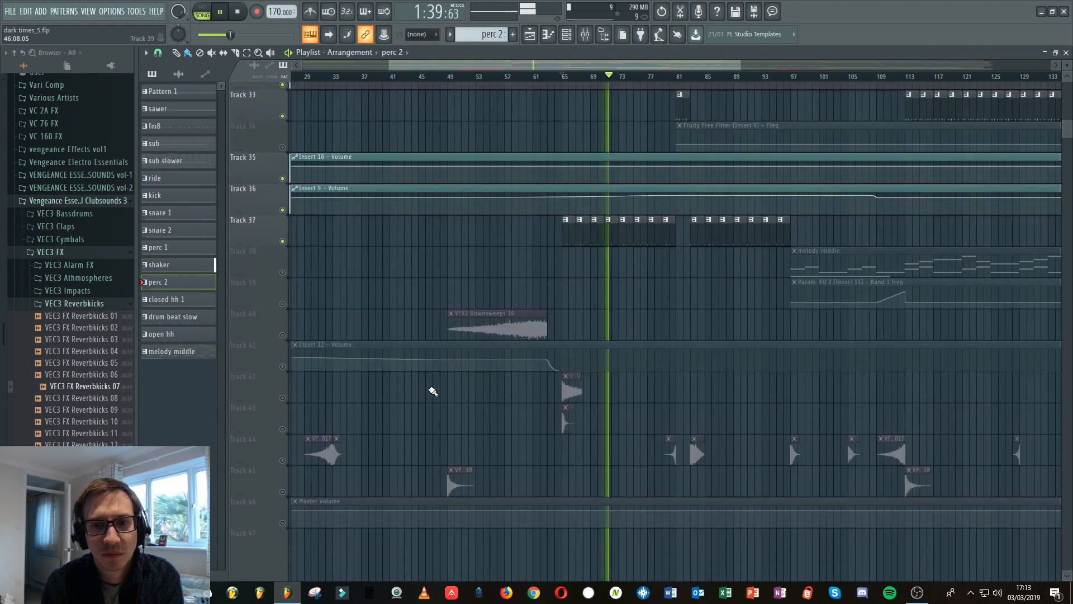
# - Look over the isolated drum tracks back up to the kick while they play, and pause around bar 82
pyautogui.scroll(10, 570, 380)
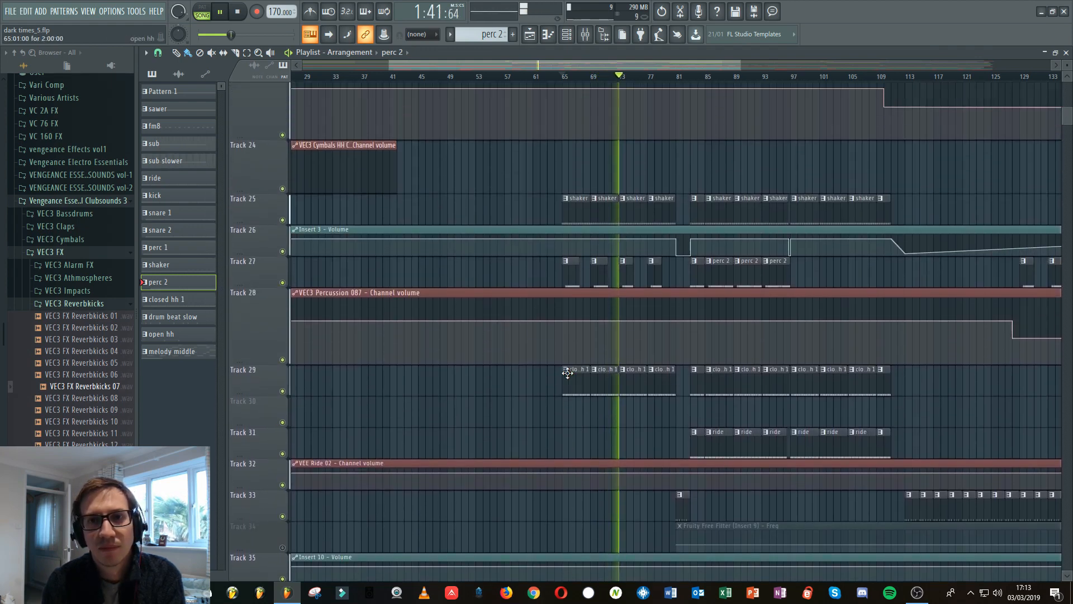
pyautogui.scroll(1, 568, 373)
pyautogui.scroll(1, 568, 369)
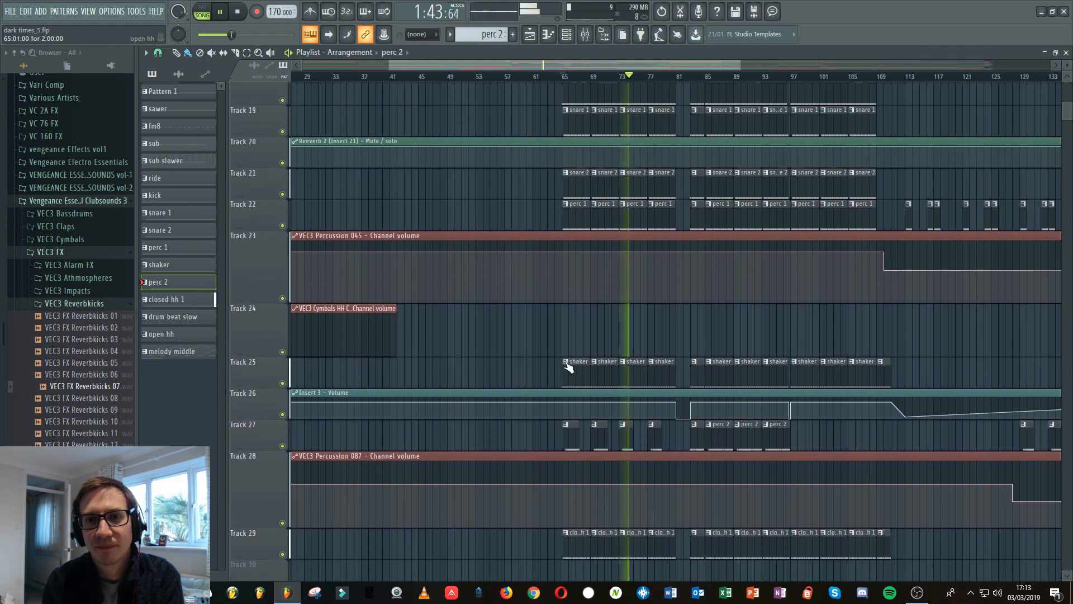
pyautogui.scroll(3, 533, 349)
pyautogui.scroll(2, 534, 348)
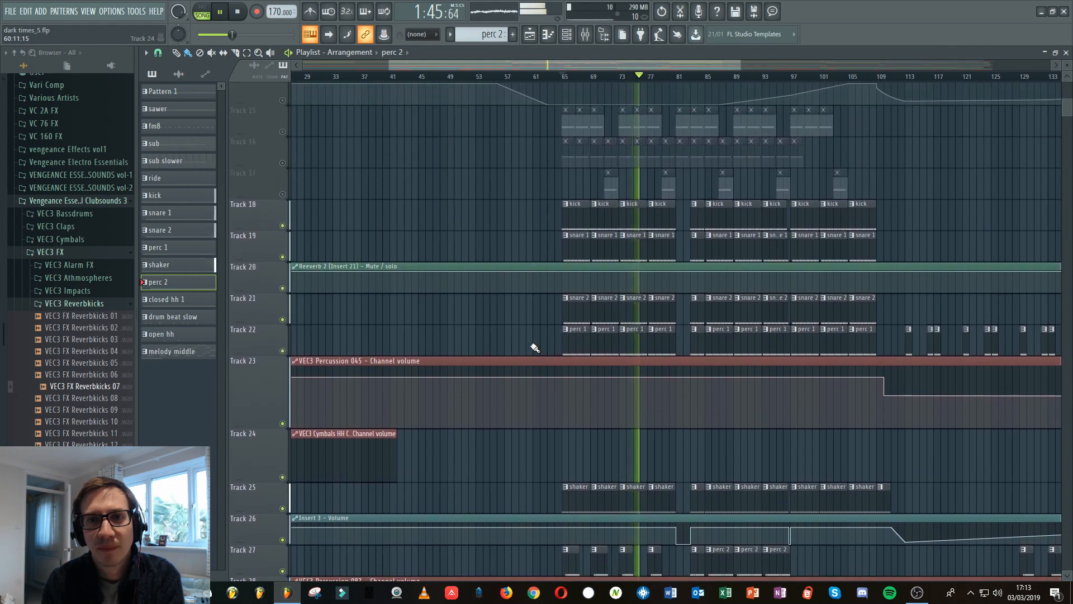
pyautogui.click(224, 11)
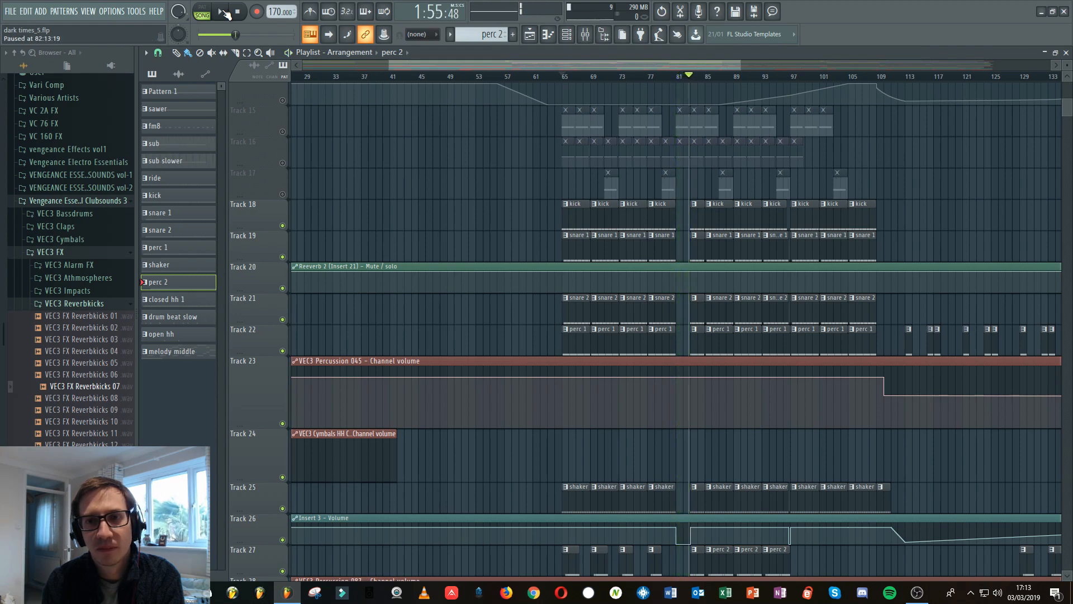
# - Open the kick pattern from track 18 and inspect the VEC3 Bassdrums Clubby 039 channel's sample and envelope settings
pyautogui.scroll(3, 447, 278)
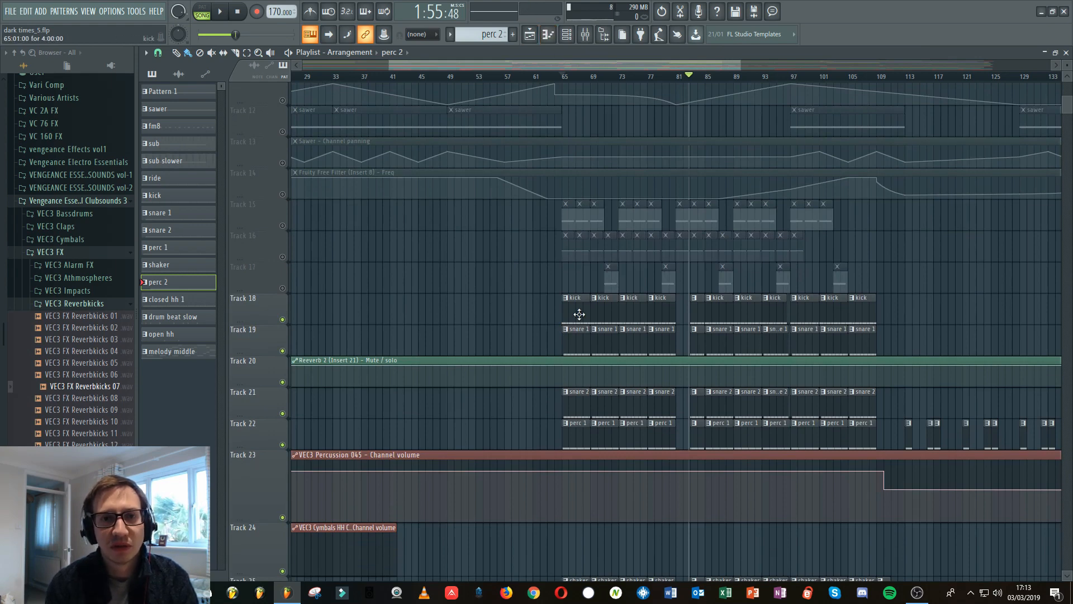
pyautogui.doubleClick(579, 314)
pyautogui.click(210, 68)
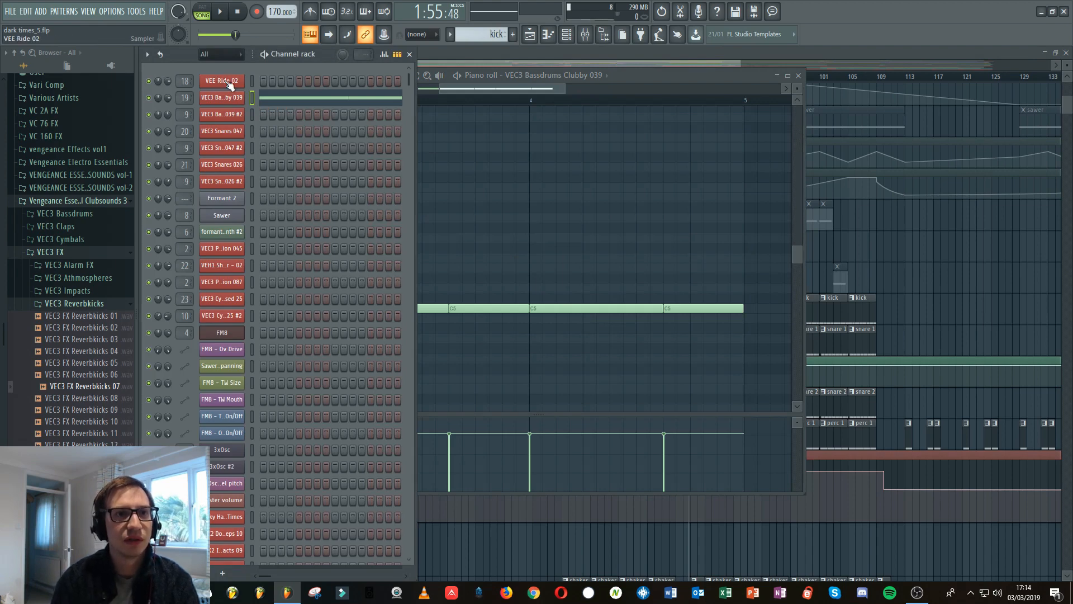
pyautogui.click(228, 102)
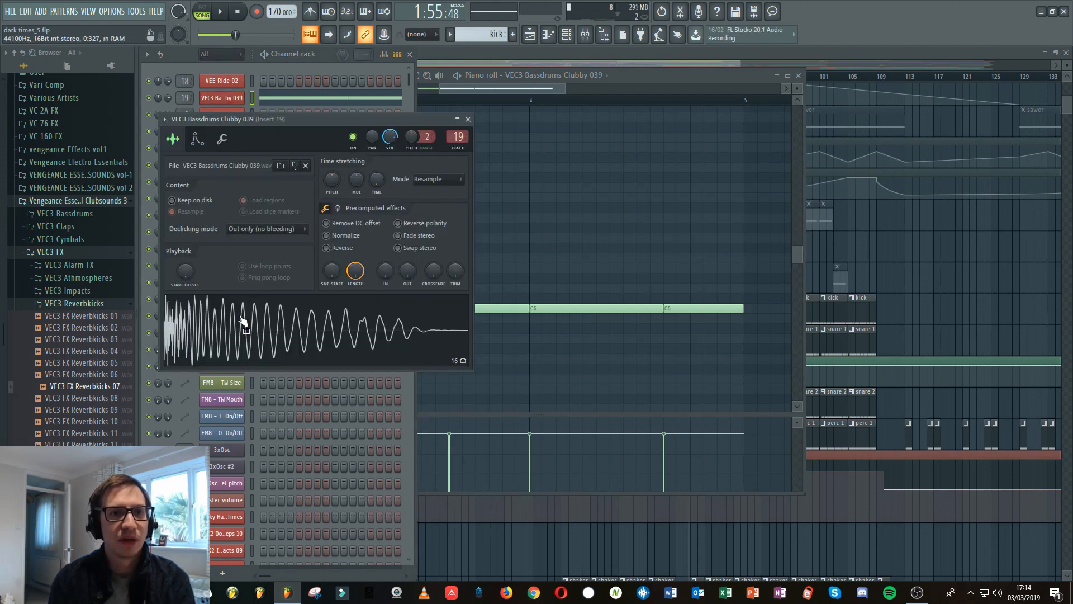
pyautogui.click(202, 148)
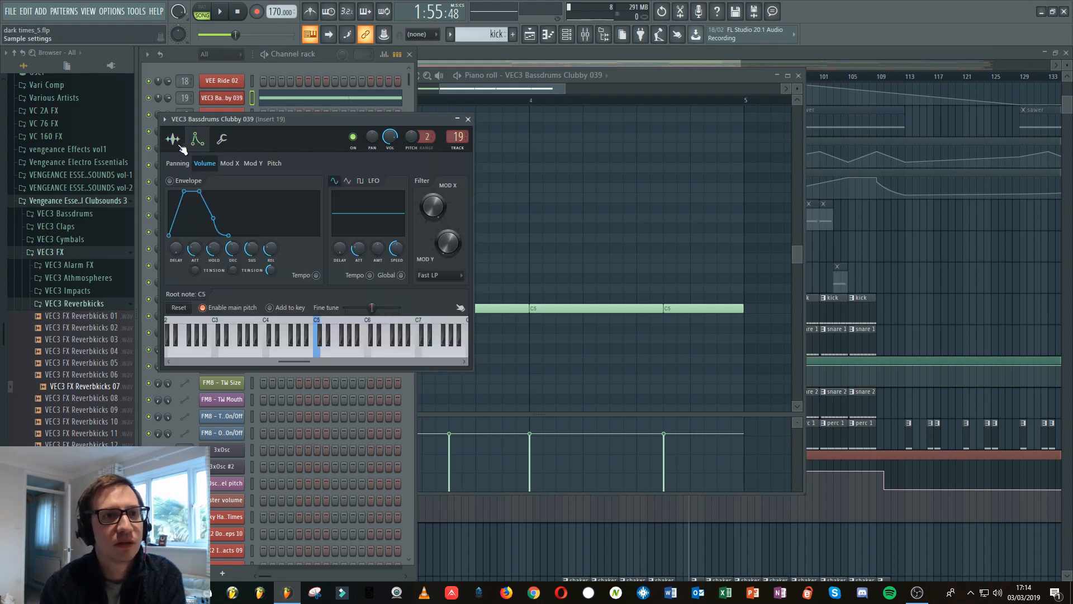
pyautogui.click(178, 142)
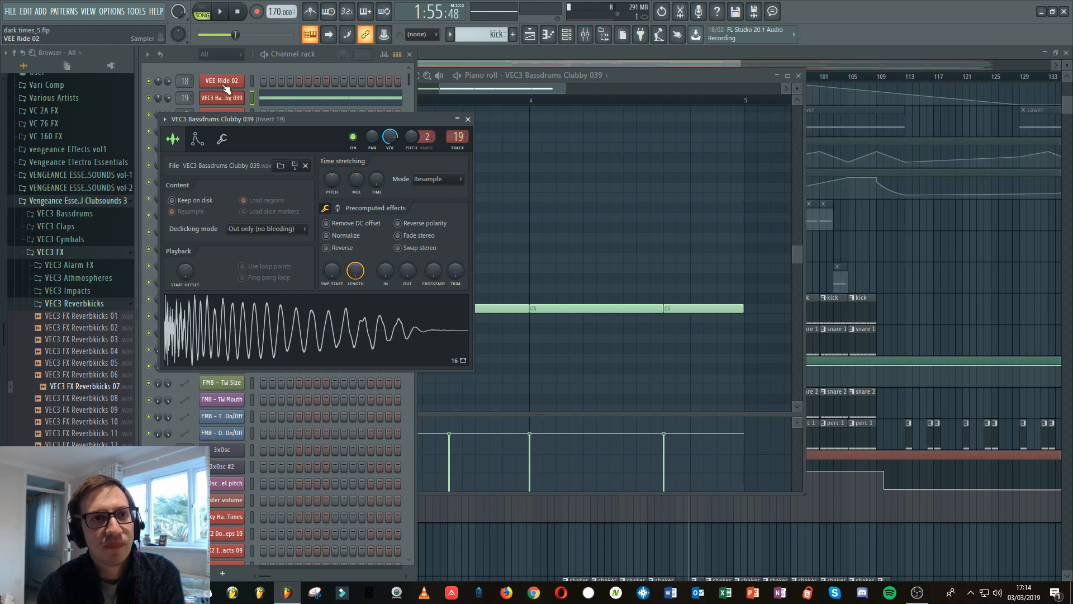
# - Move the kick sampler window aside, view the VEE Ride 02 sample, and return to the playlist
pyautogui.moveTo(260, 115); pyautogui.dragTo(411, 91)
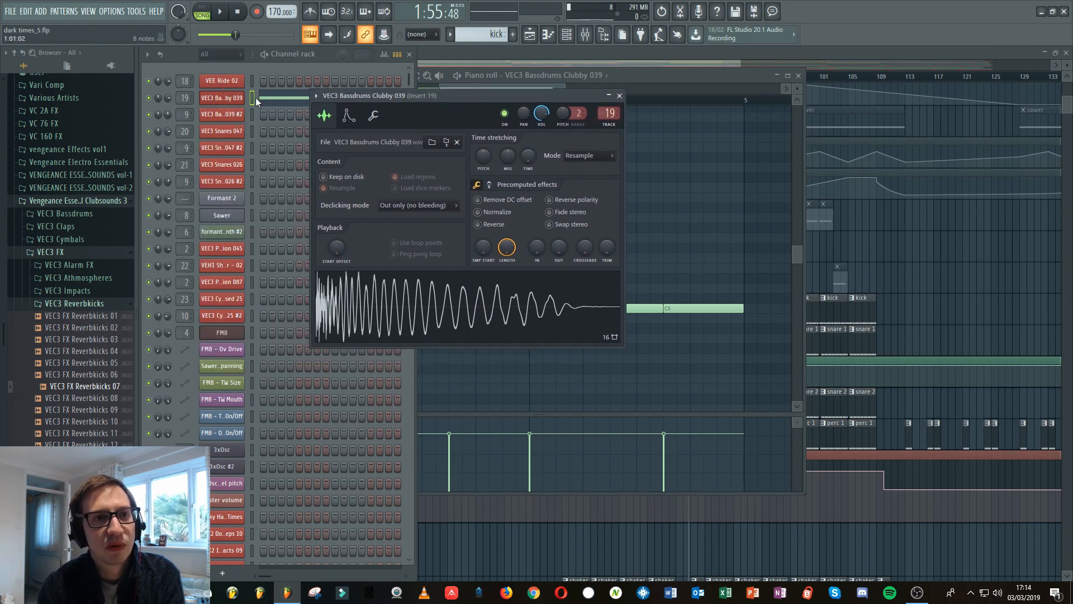
pyautogui.click(229, 83)
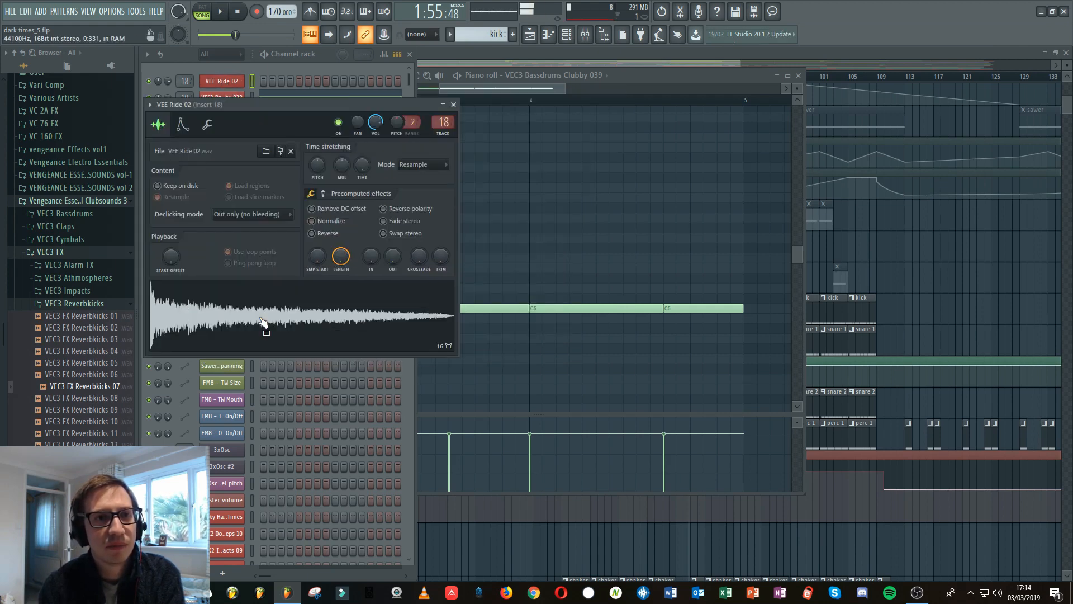
pyautogui.click(742, 65)
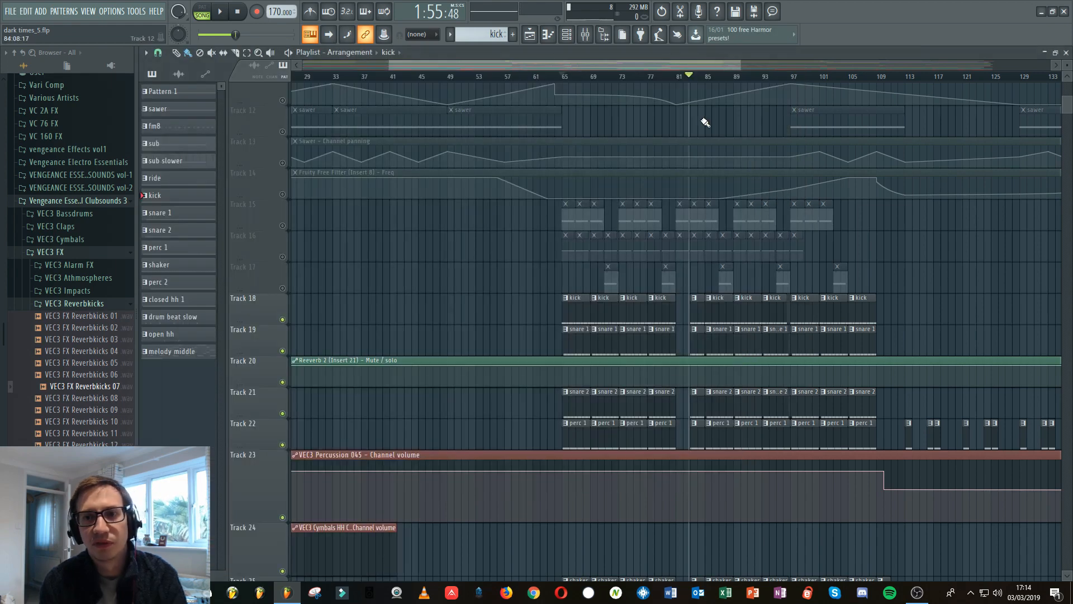
# - Listen to the drums from about bar 82 to bar 88, pause, and bring the channel rack back up
pyautogui.press('space')
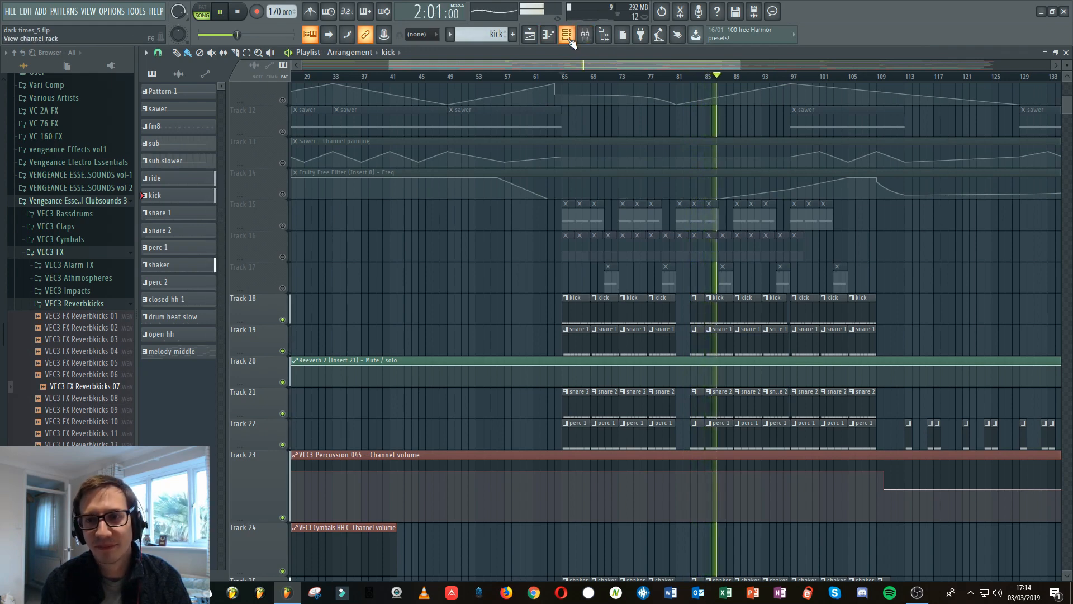
pyautogui.click(220, 12)
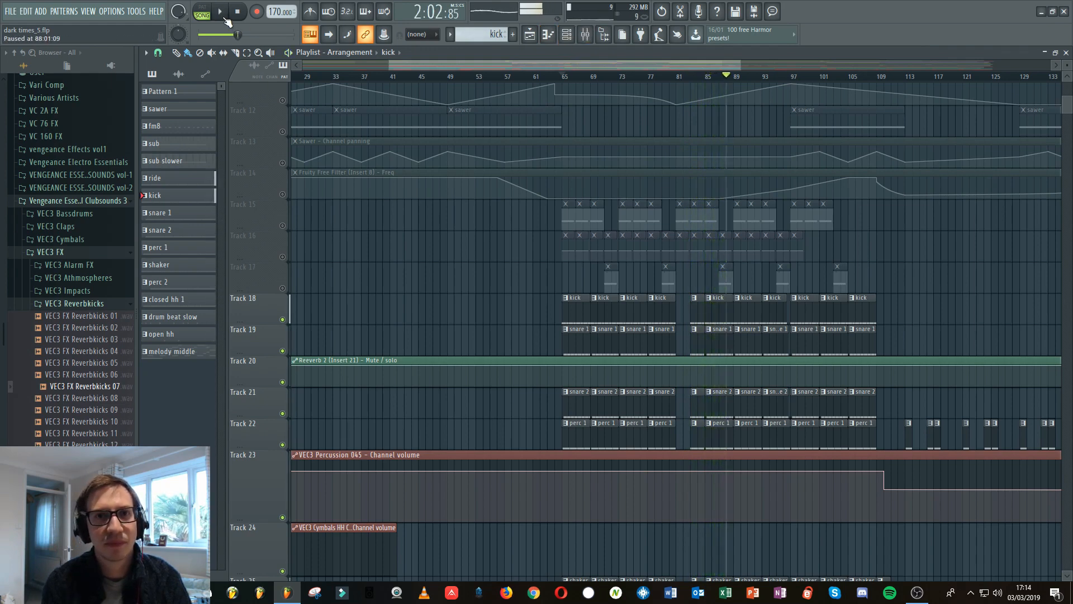
pyautogui.click(548, 34)
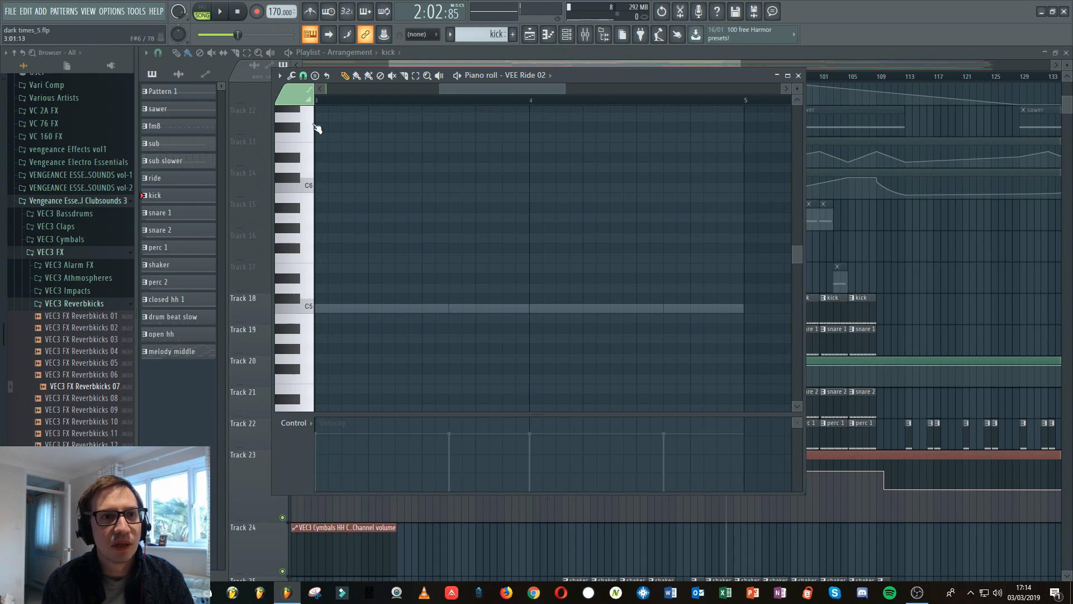
pyautogui.click(567, 34)
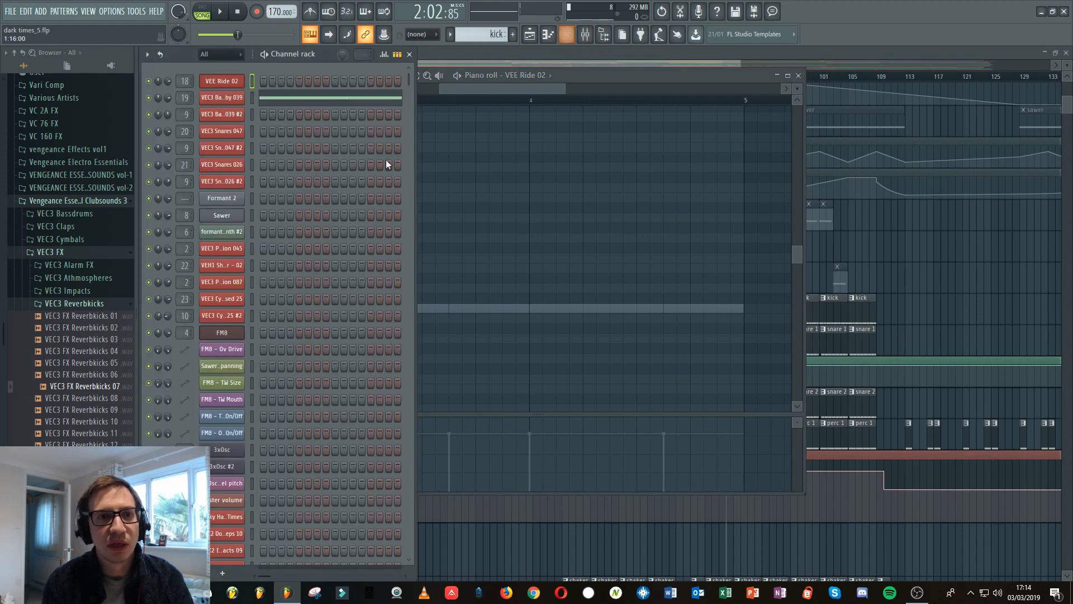
# - Examine the sampler settings of VEC3 Bassdrums Clubby 039 #2, VEC3 Snares 047 and VEC3 Snares 047 #2
pyautogui.click(222, 114)
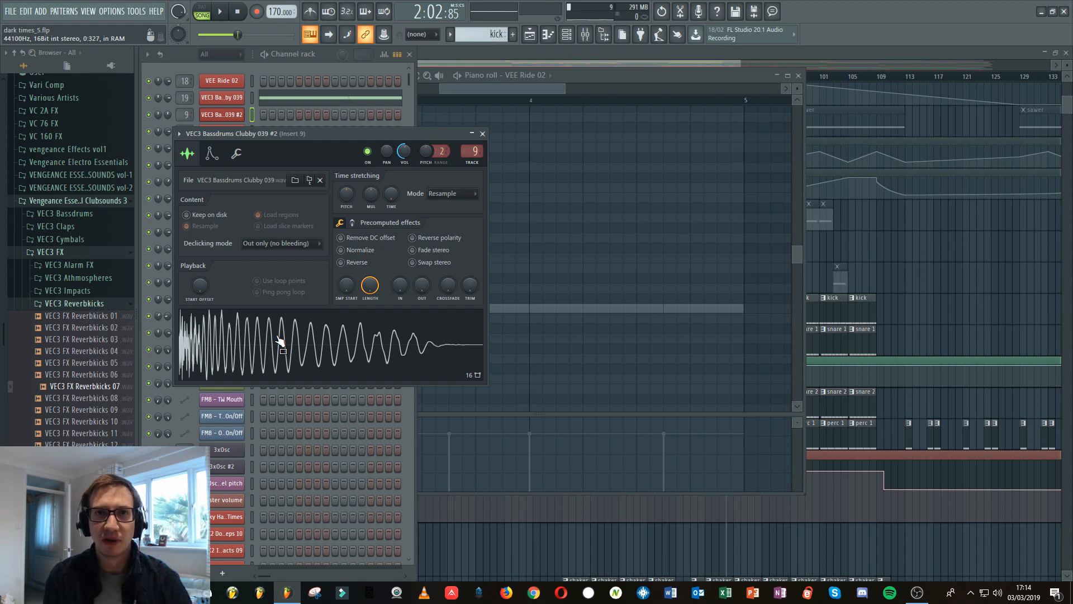
pyautogui.click(287, 63)
pyautogui.click(223, 133)
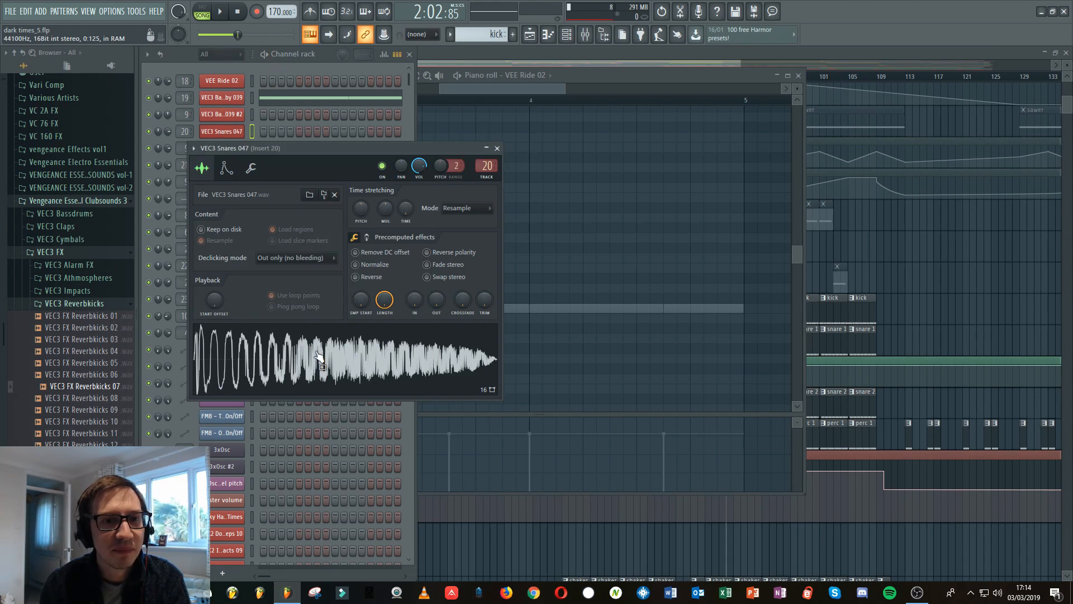
pyautogui.click(310, 66)
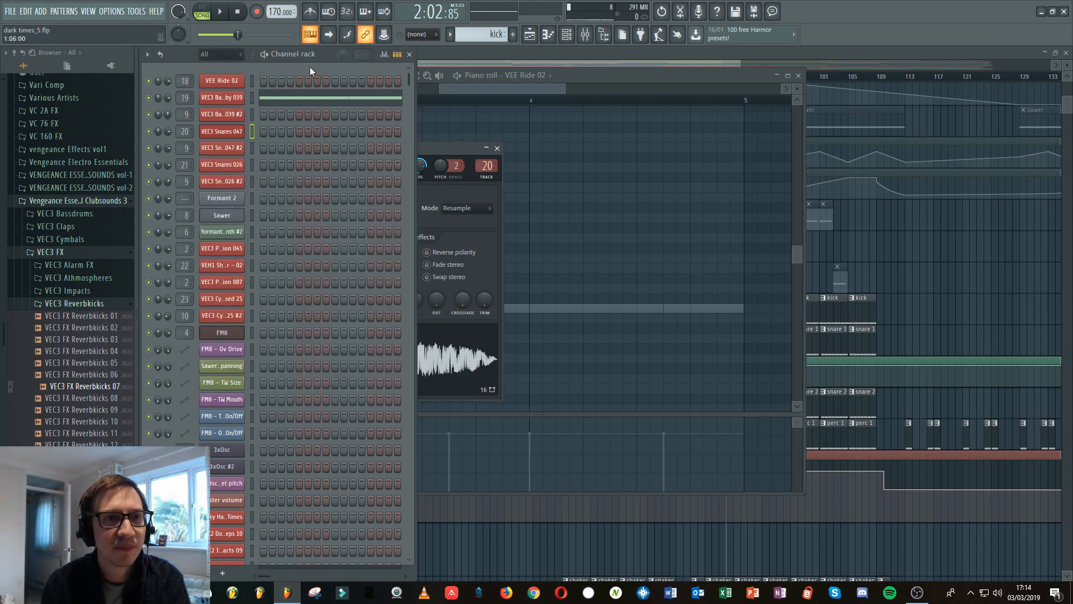
pyautogui.click(242, 149)
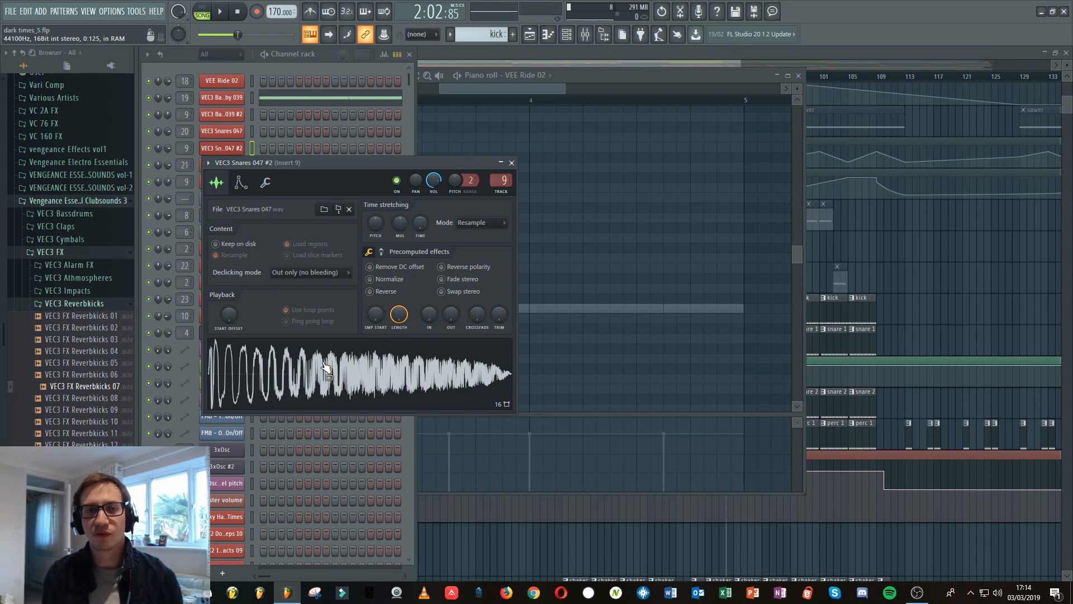
pyautogui.click(317, 72)
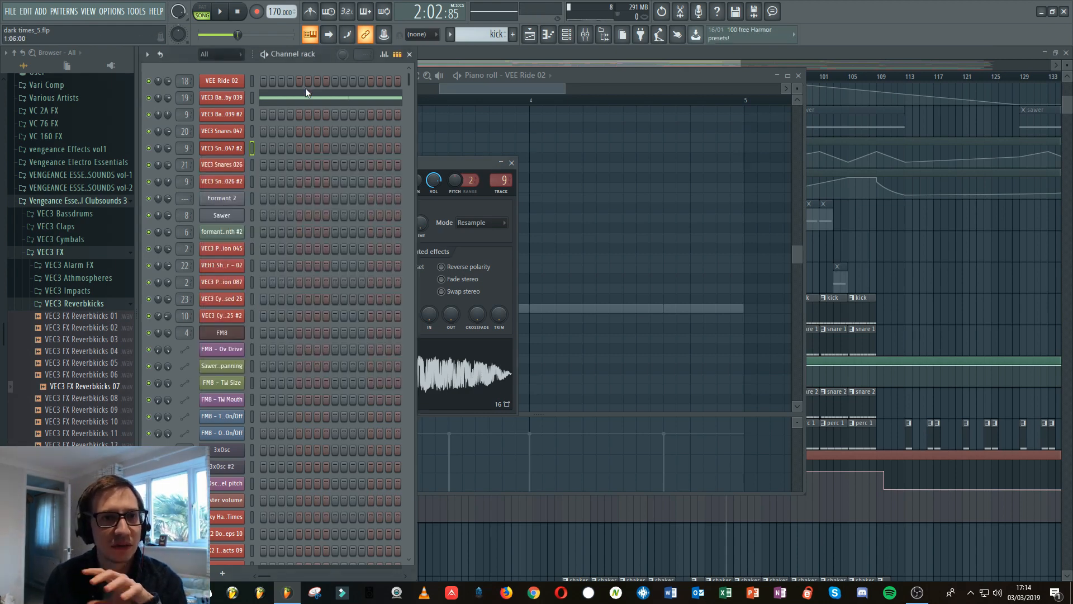
# - Inspect the sampler settings and waveforms of the VEC3 Snares 026 and VEC3 Snares 026 #2 channels
pyautogui.click(222, 165)
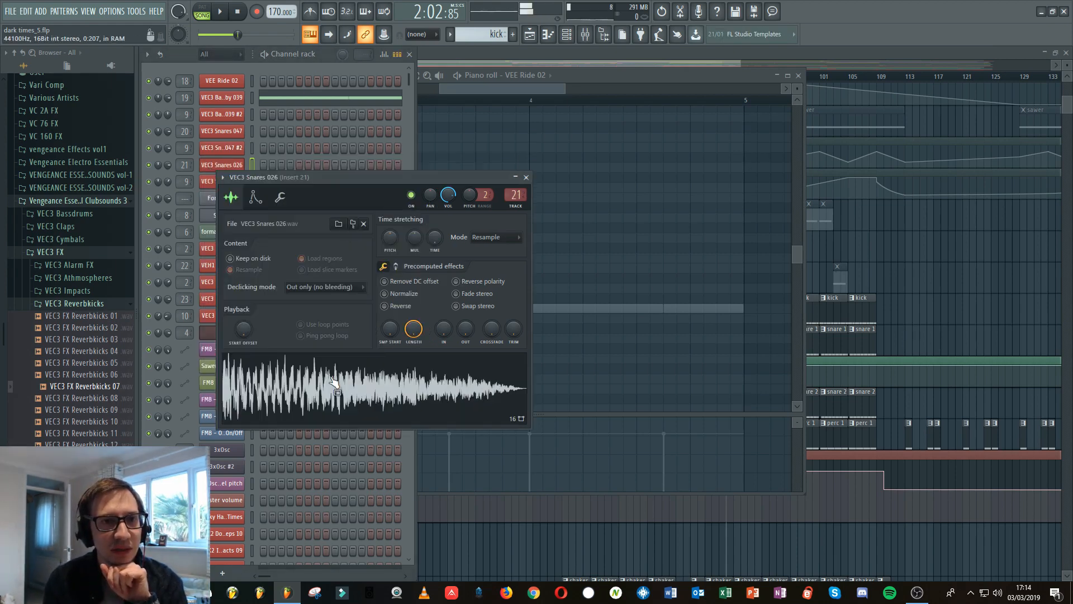
pyautogui.click(320, 63)
pyautogui.click(224, 182)
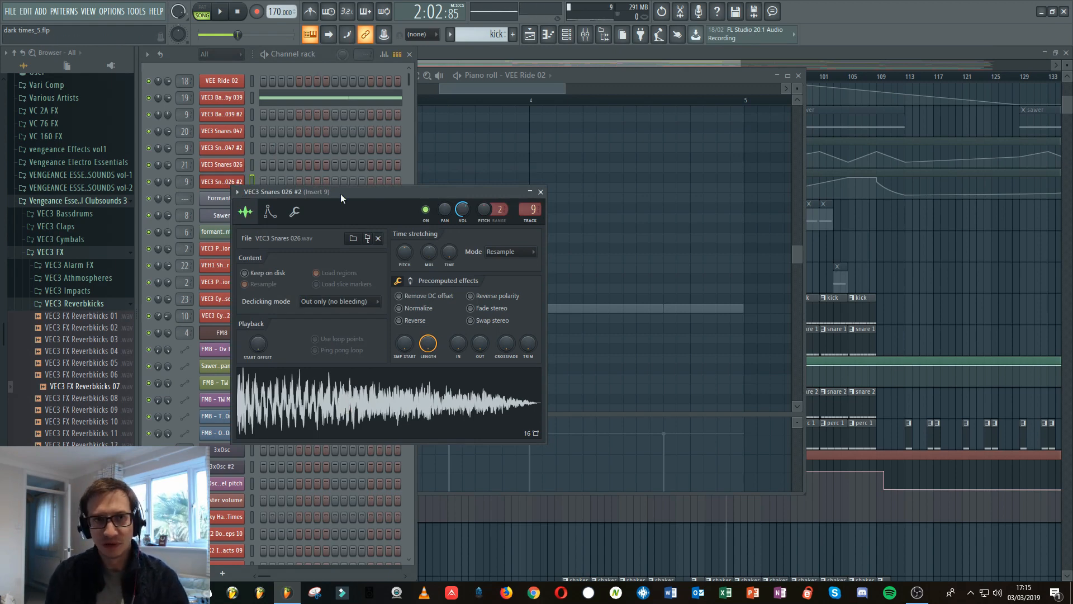
pyautogui.click(324, 60)
# - Inspect the samples of the VEC3 Percussion 045, VEH1 Shaker - 02 and VEC3 Percussion 087 channels
pyautogui.click(234, 249)
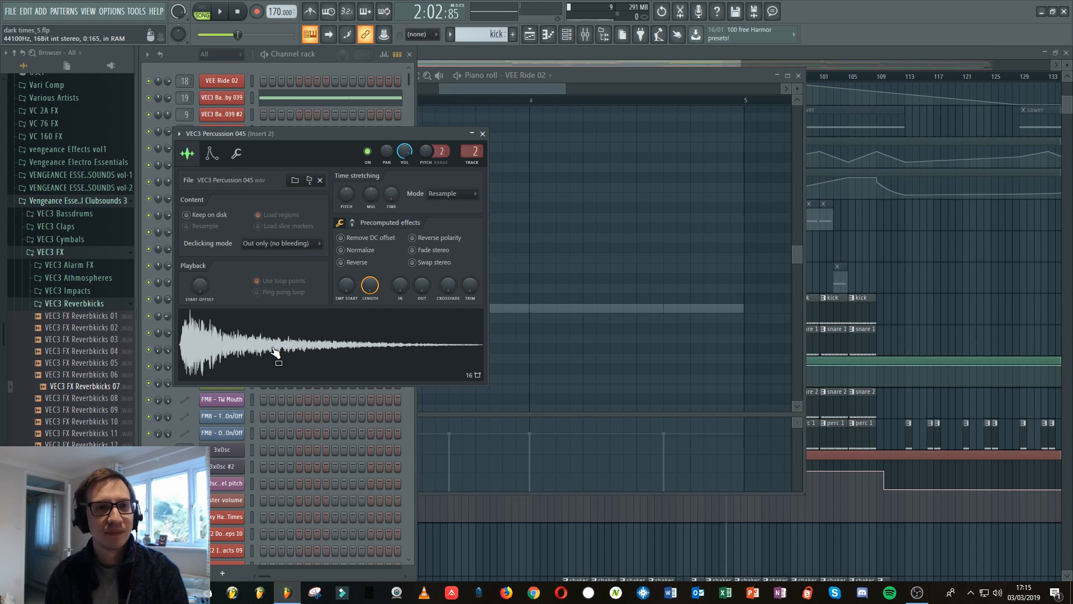
pyautogui.click(325, 66)
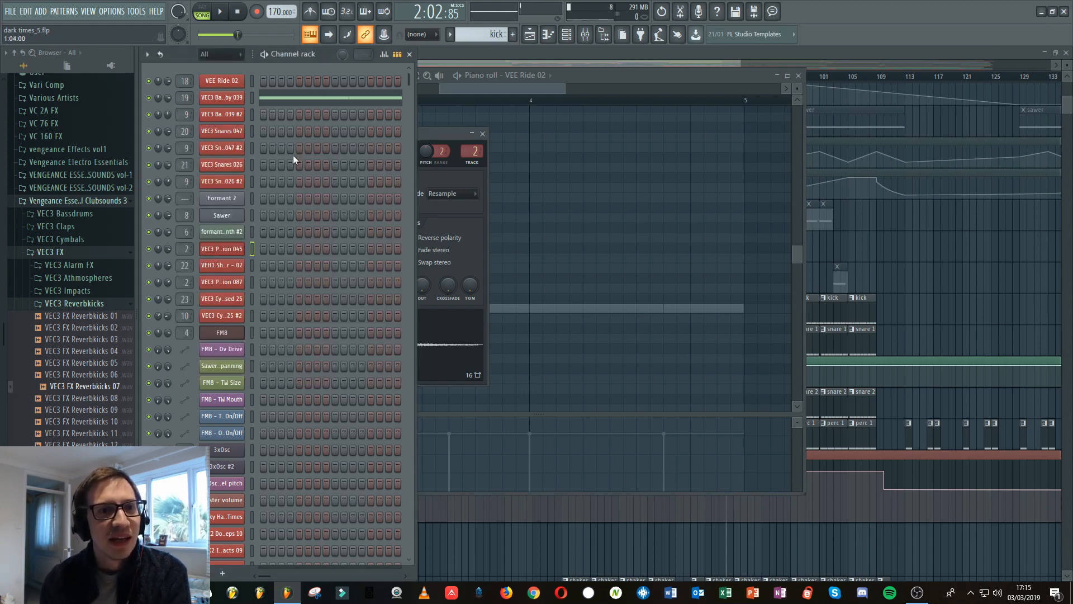
pyautogui.click(233, 267)
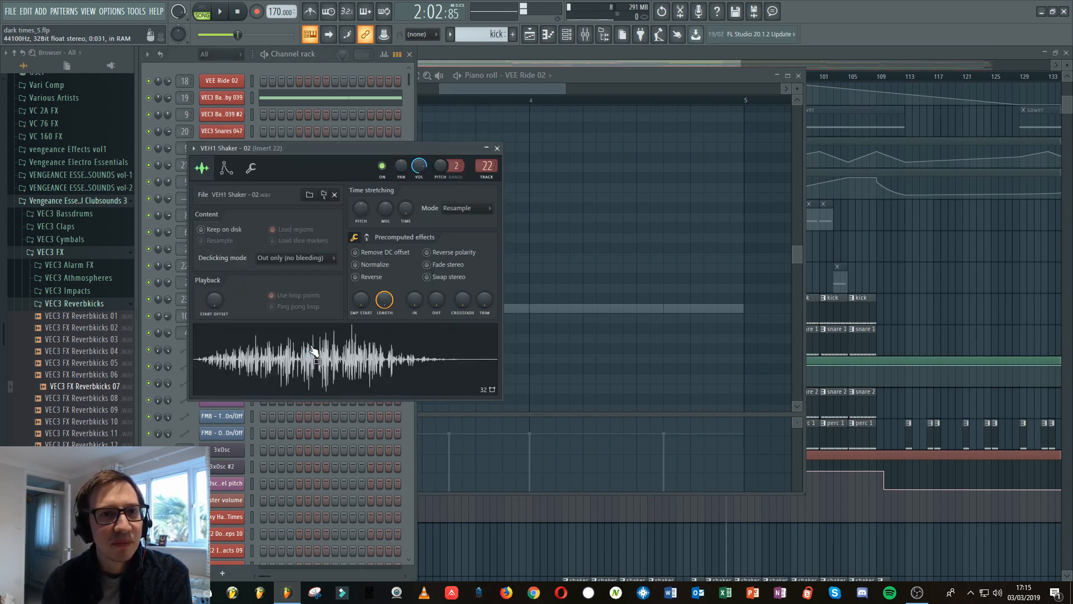
pyautogui.click(326, 66)
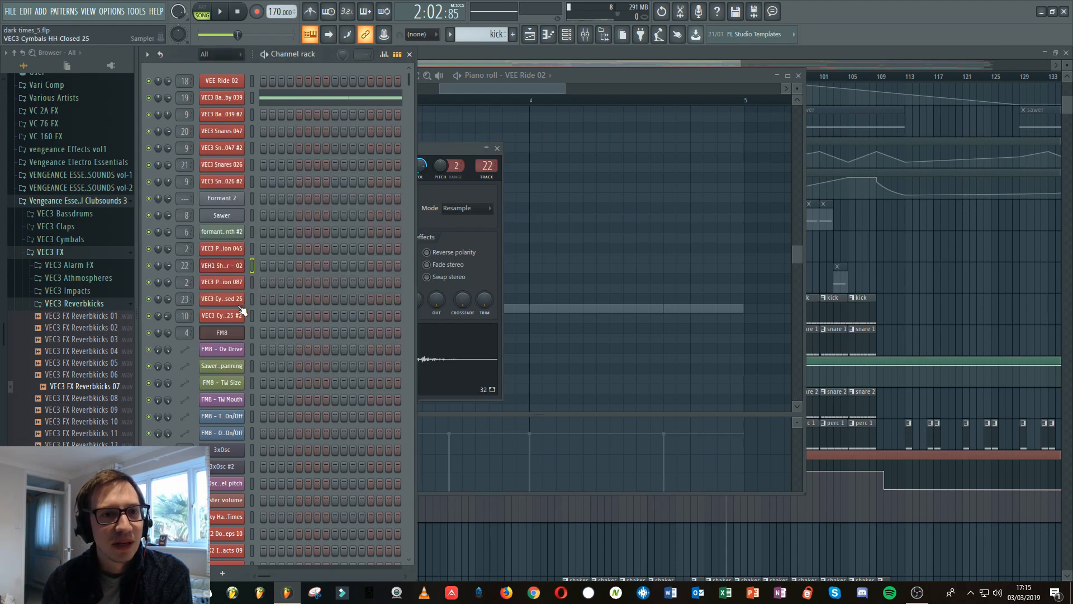
pyautogui.click(224, 282)
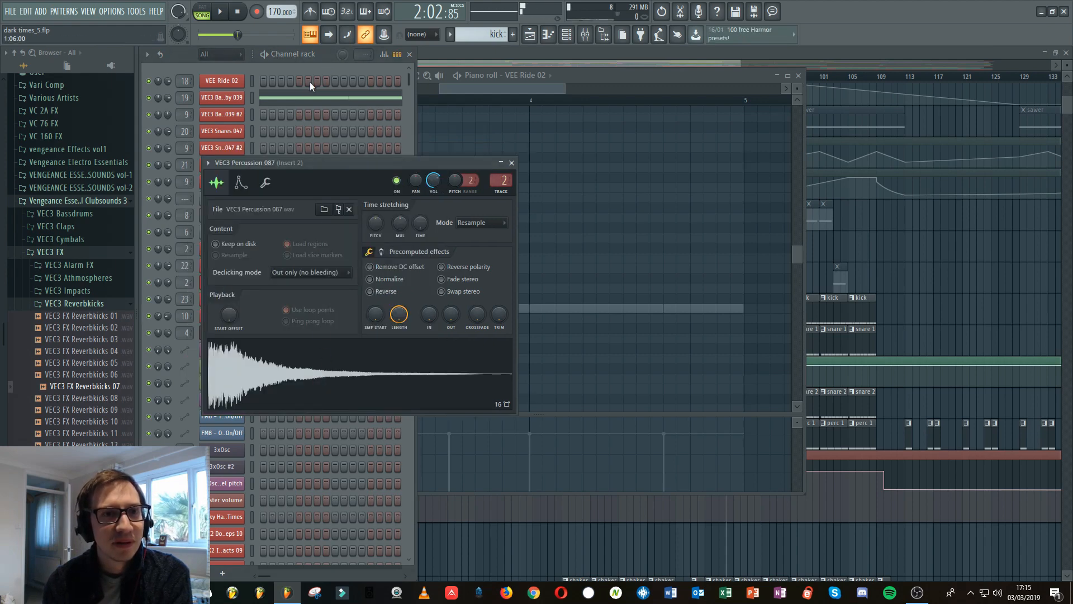
pyautogui.click(318, 68)
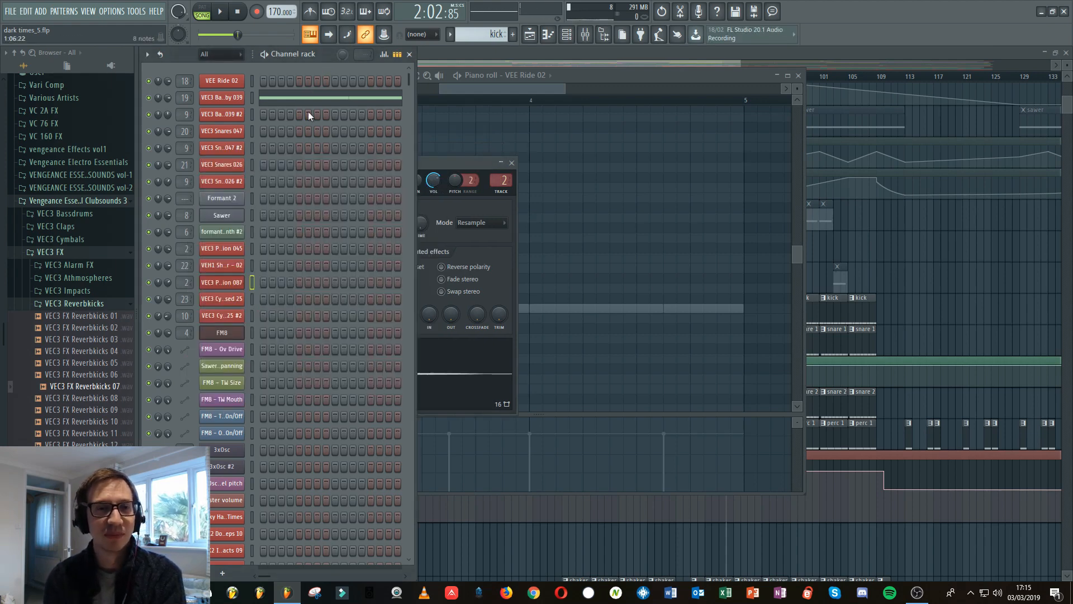
# - Inspect the samples of the VEC3 Cymbals HH Closed 25 and VEC3 Cymbals HH Closed 25 #2 channels
pyautogui.click(223, 305)
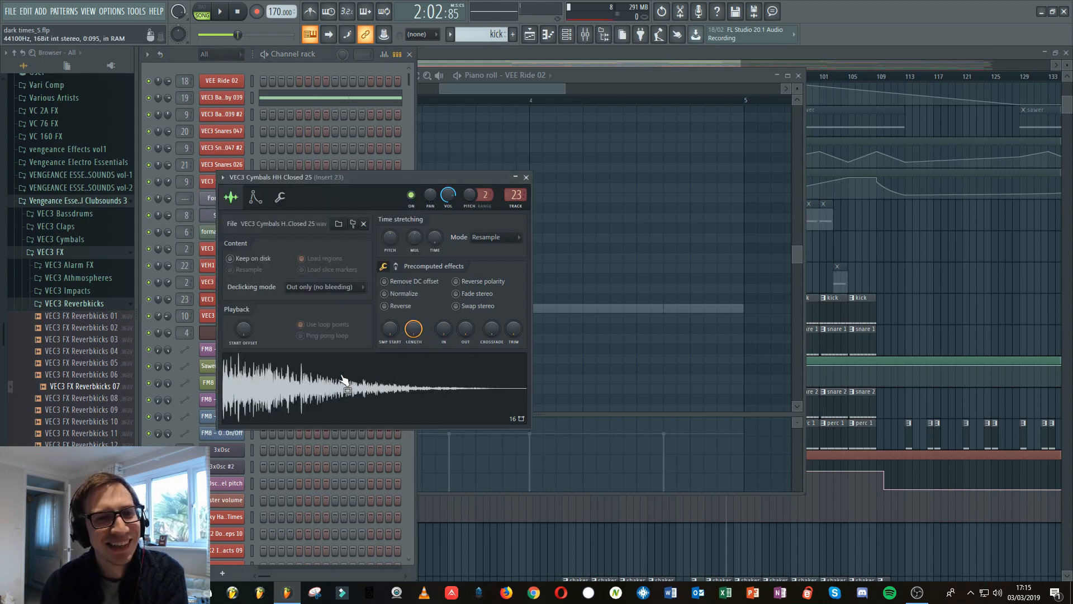
pyautogui.click(323, 69)
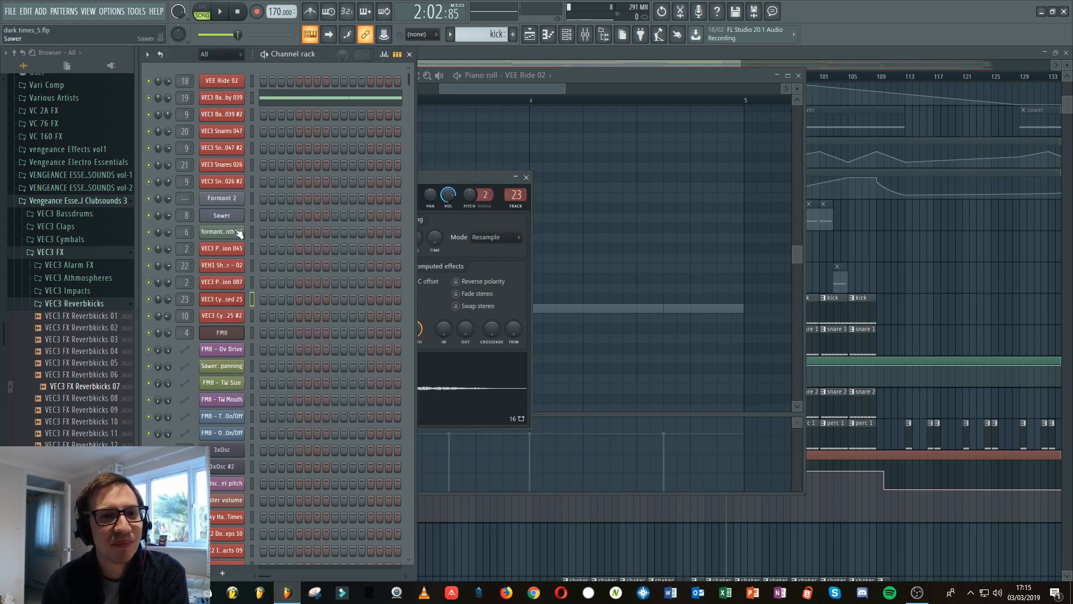
pyautogui.click(229, 316)
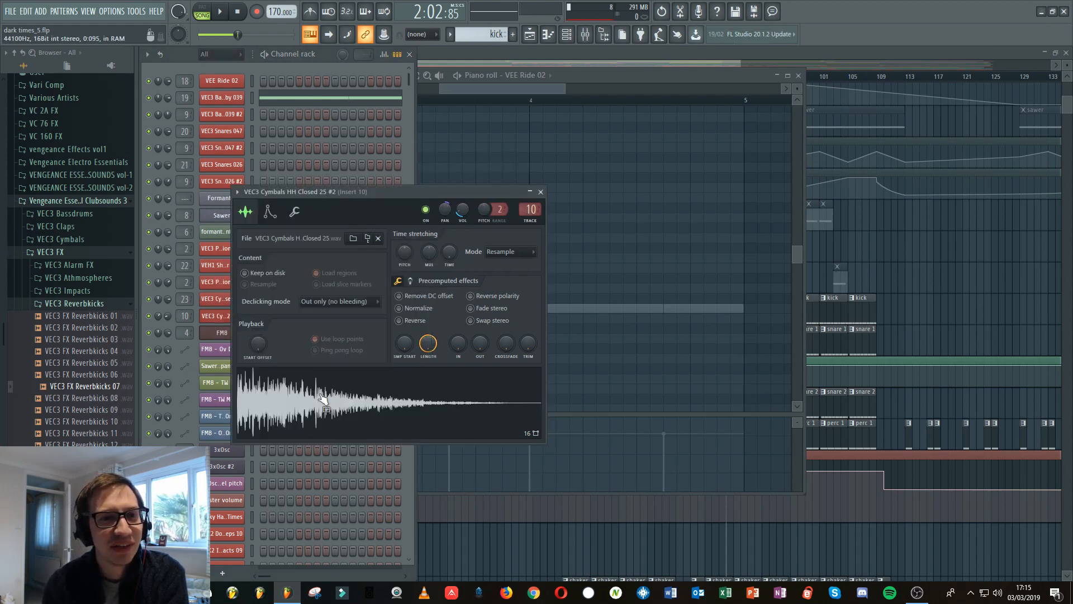
pyautogui.click(327, 58)
# - Open the ride pattern from its clip on track 31, look through the channel rack, and return to the playlist
pyautogui.scroll(-5, 229, 317)
pyautogui.scroll(-1, 230, 319)
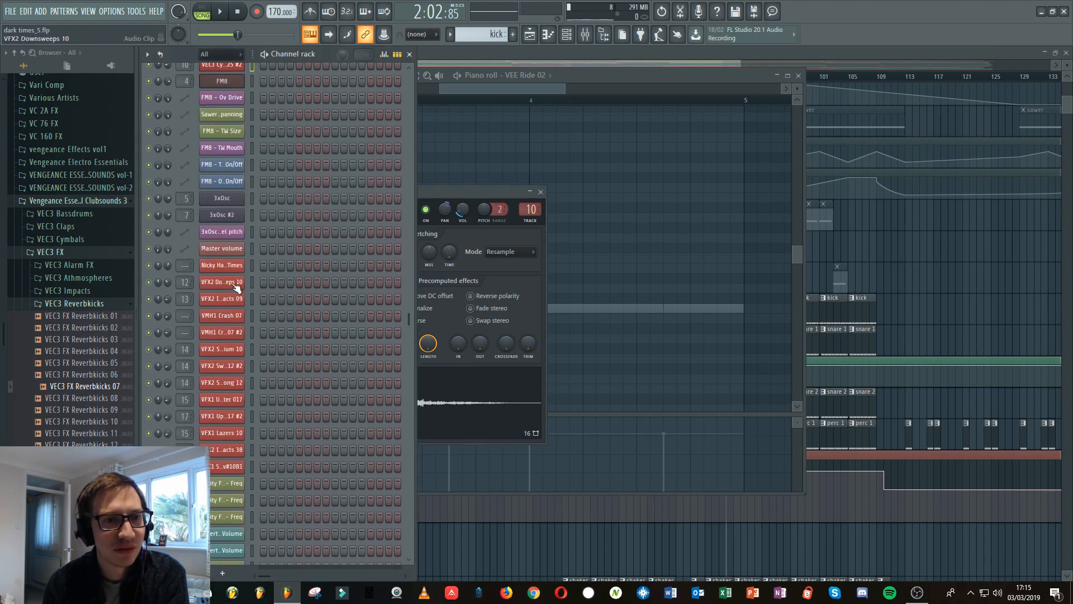
pyautogui.click(819, 54)
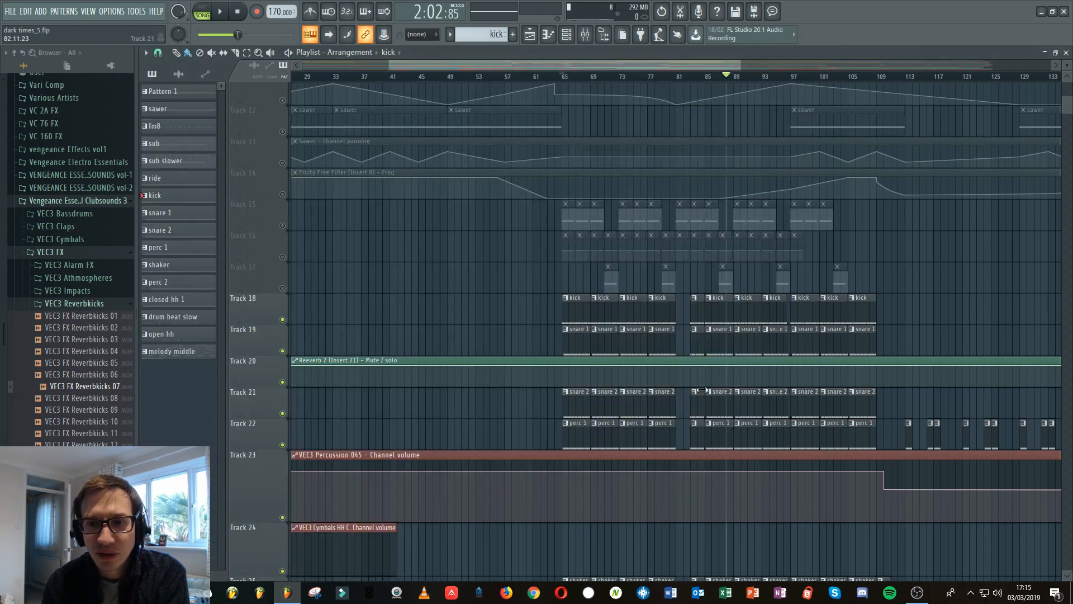
pyautogui.scroll(-10, 733, 394)
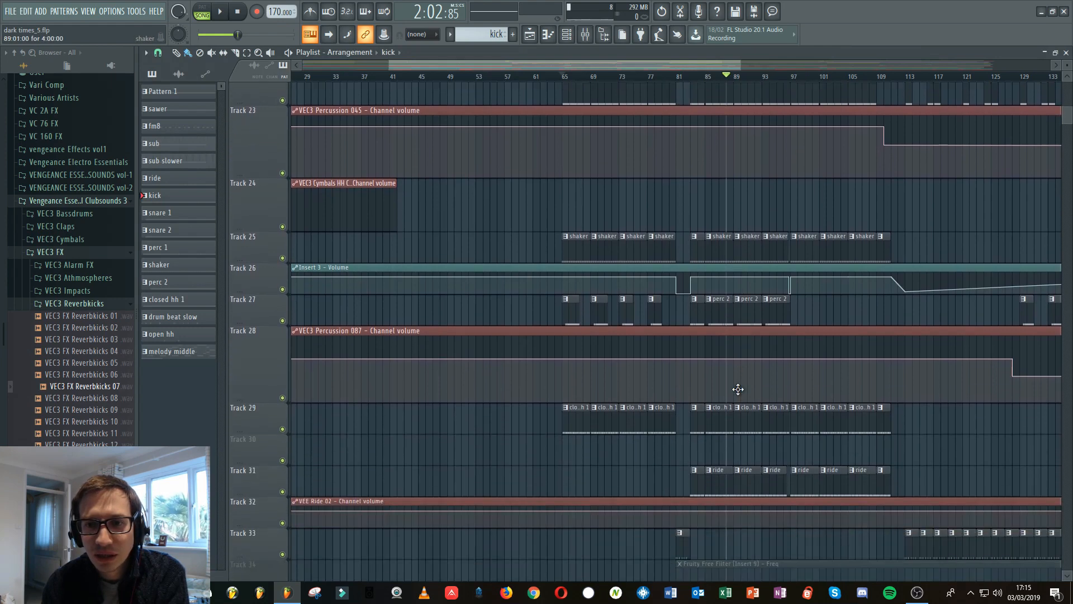
pyautogui.scroll(-1, 739, 392)
pyautogui.doubleClick(721, 420)
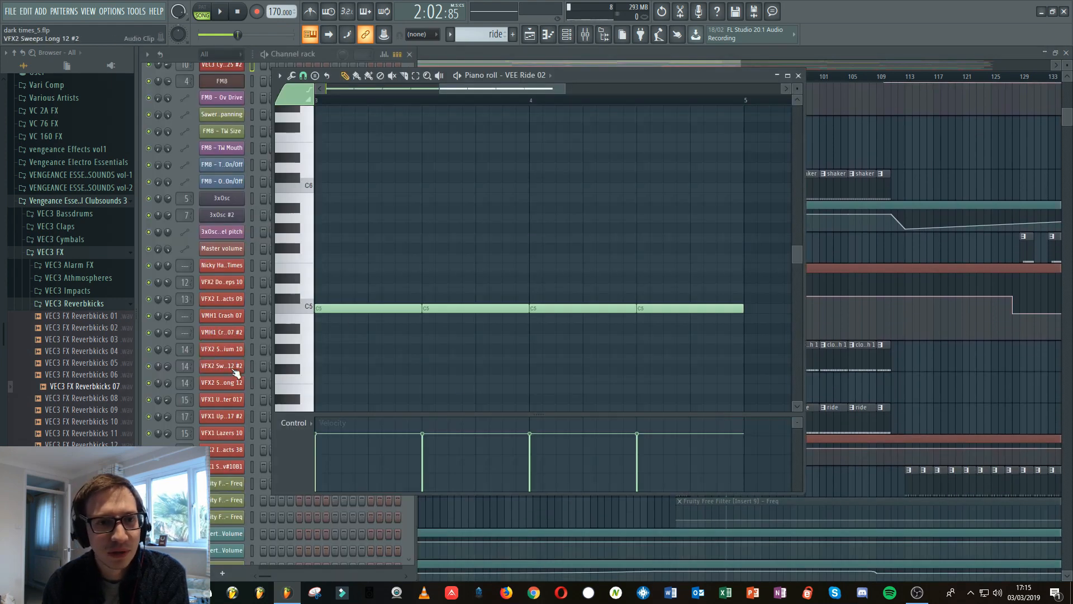
pyautogui.click(166, 93)
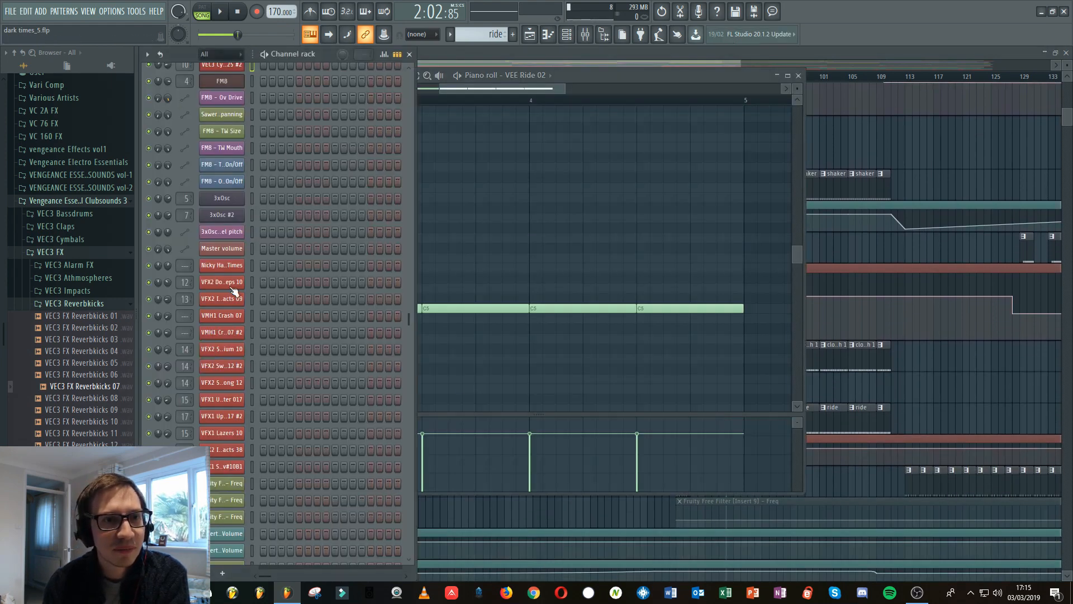
pyautogui.scroll(-5, 233, 293)
pyautogui.click(831, 66)
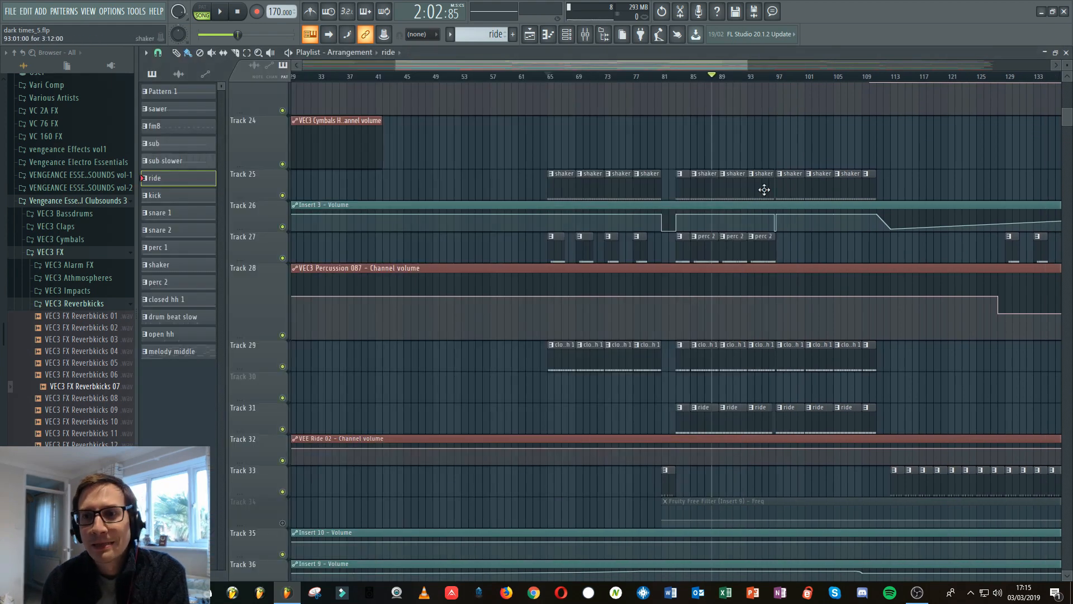
# - Look over the lower drum tracks and listen to them from about bar 88 to bar 99, then pause
pyautogui.scroll(-2, 762, 274)
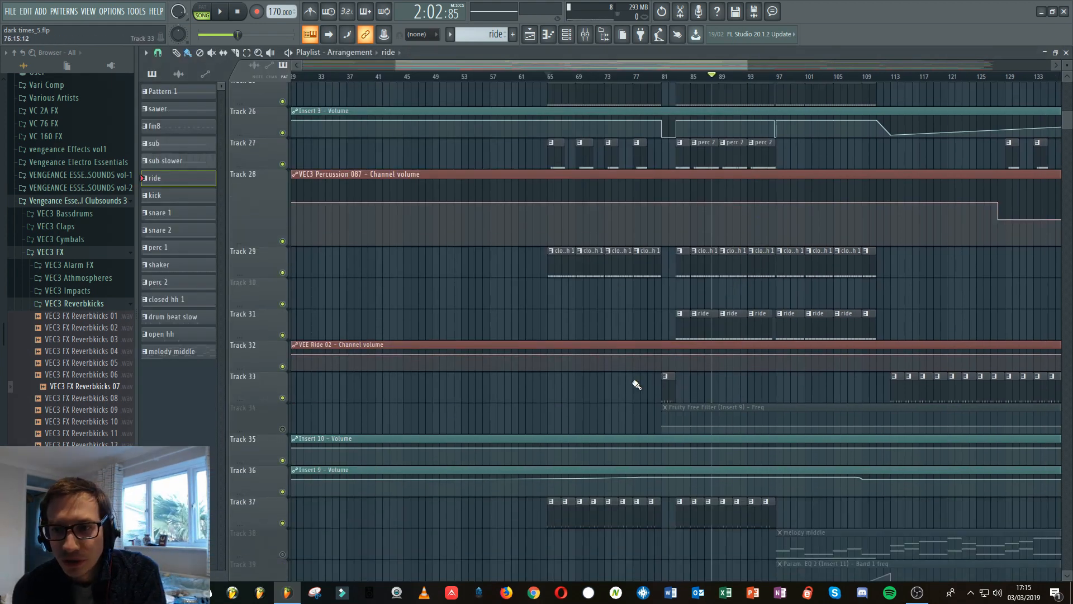
pyautogui.scroll(-3, 496, 374)
pyautogui.scroll(4, 503, 370)
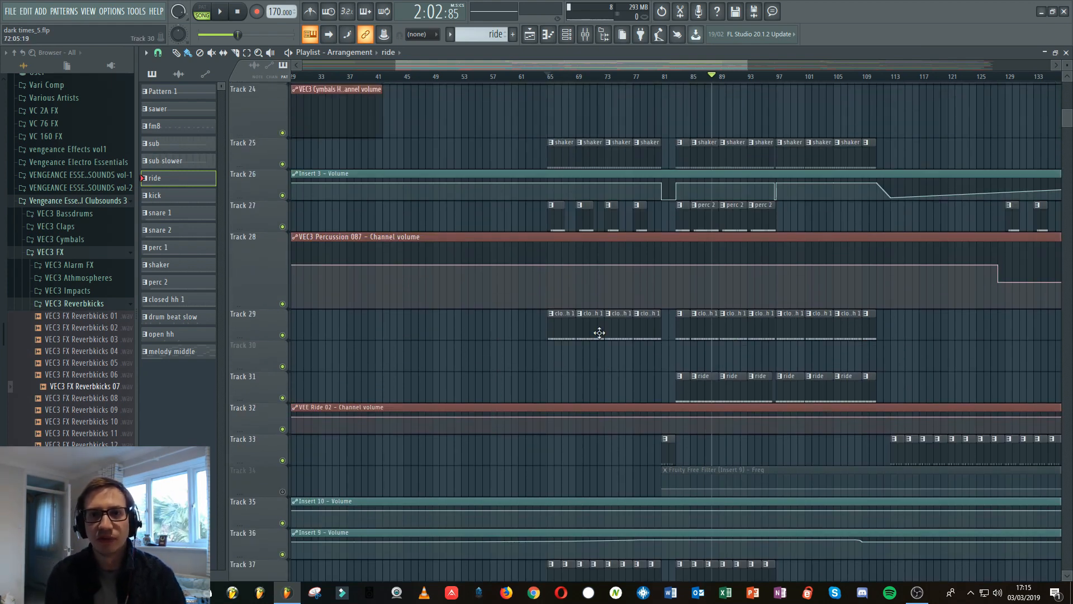
pyautogui.scroll(1, 602, 268)
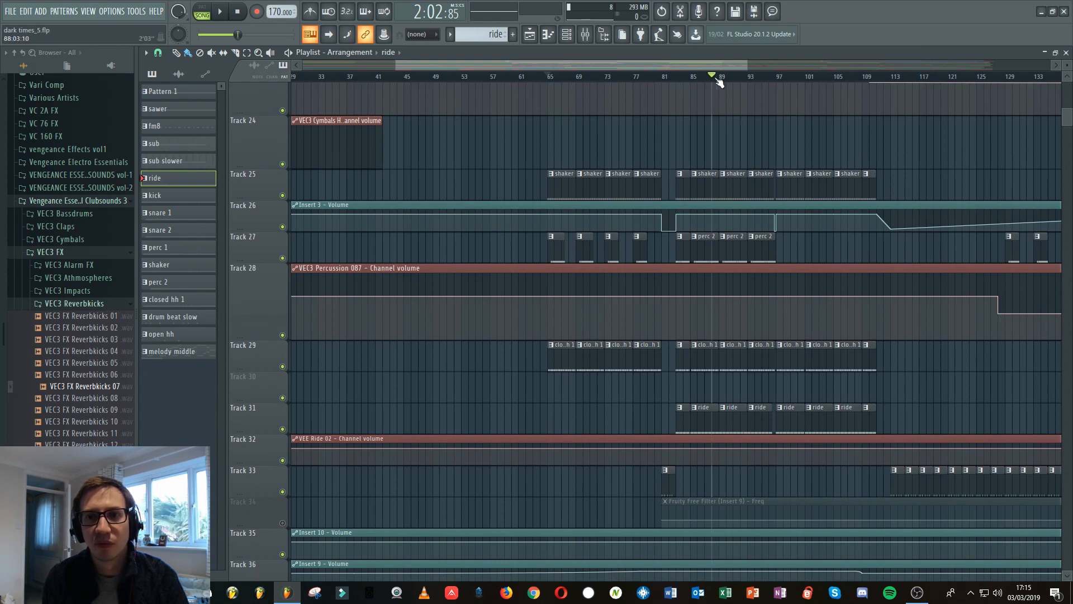
pyautogui.press('space')
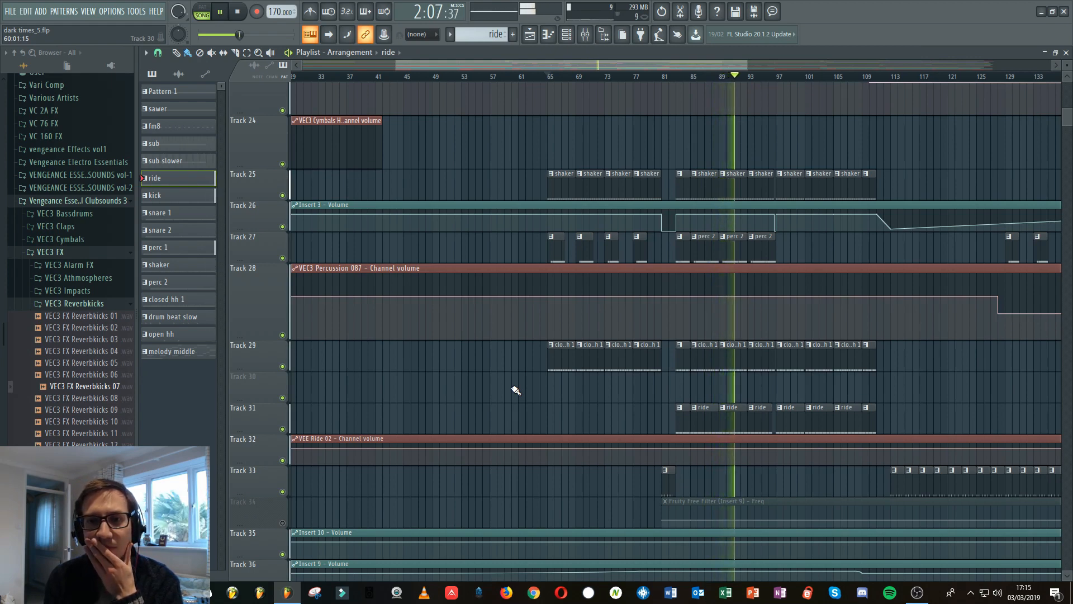
pyautogui.moveTo(540, 65); pyautogui.dragTo(640, 66)
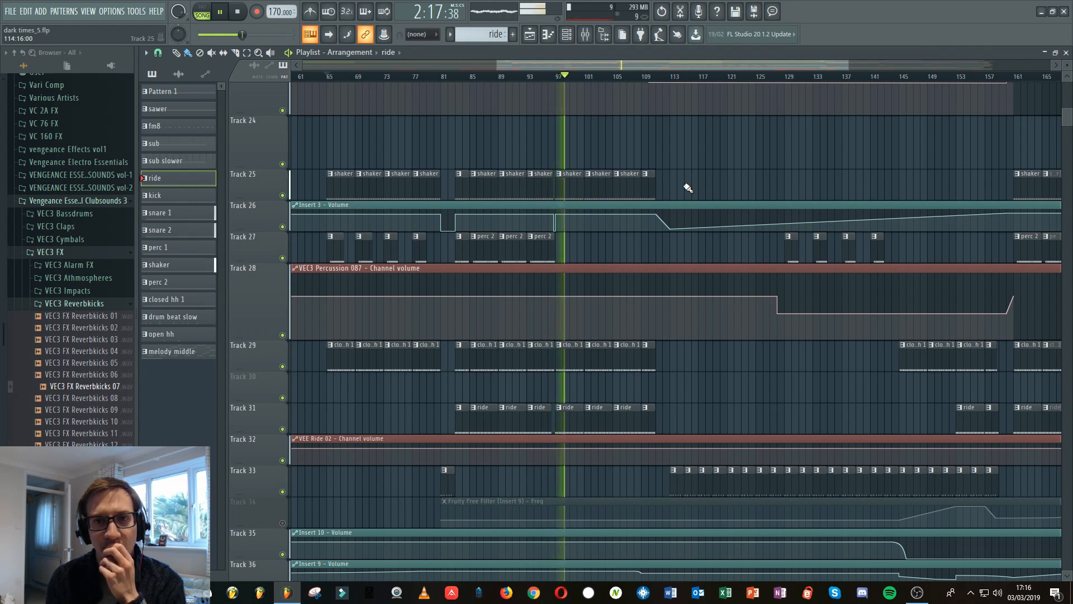
pyautogui.click(218, 14)
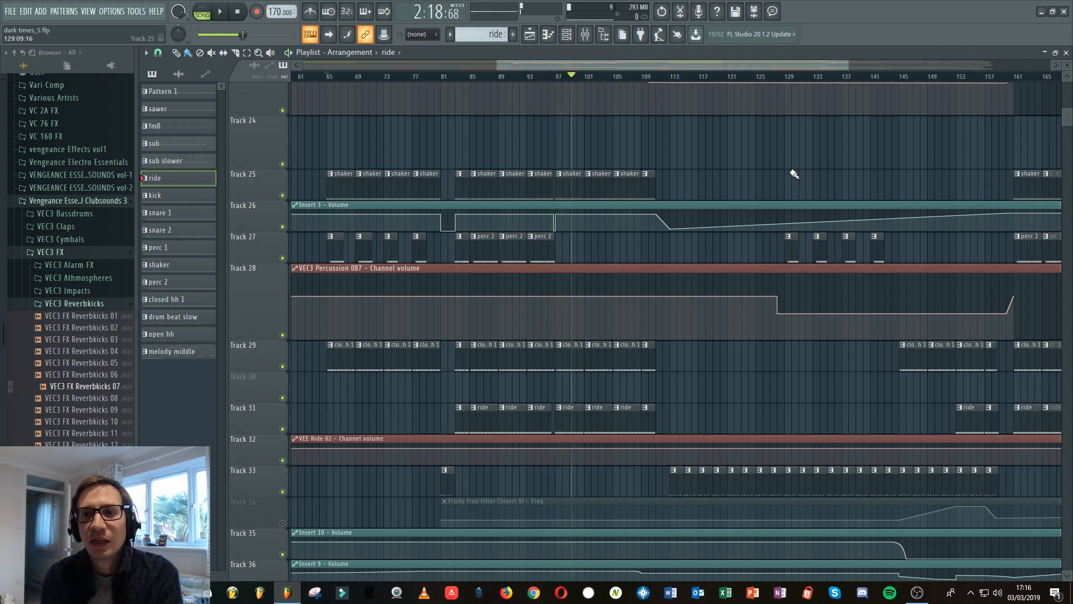
# - Listen to the slow drum beat from about bar 112 to bar 118 with track 34's filter automation unmuted
pyautogui.scroll(-3, 793, 174)
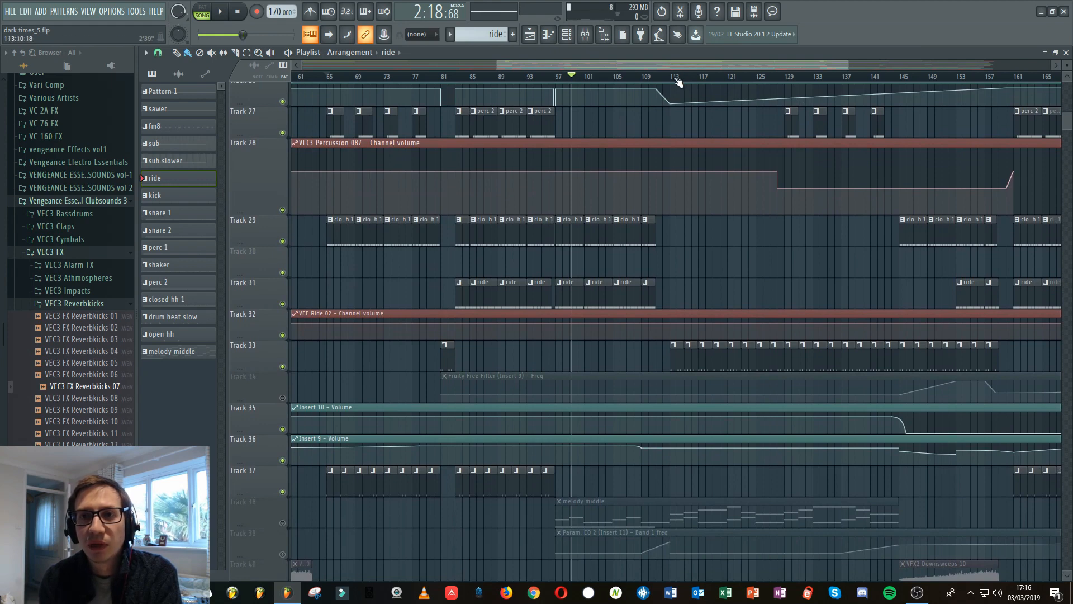
pyautogui.click(675, 77)
pyautogui.press('space')
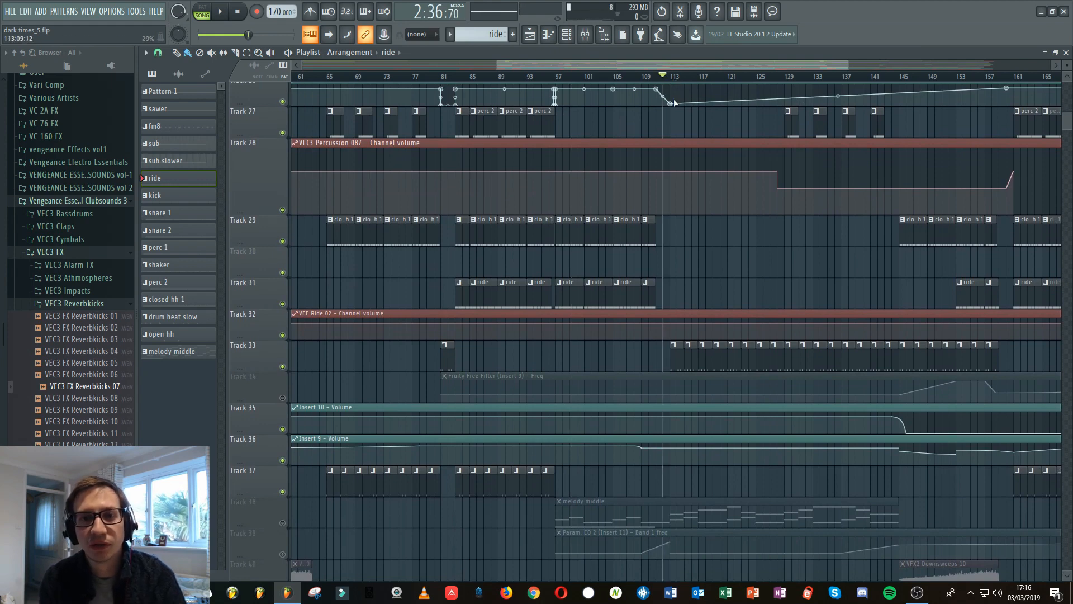
pyautogui.click(283, 398)
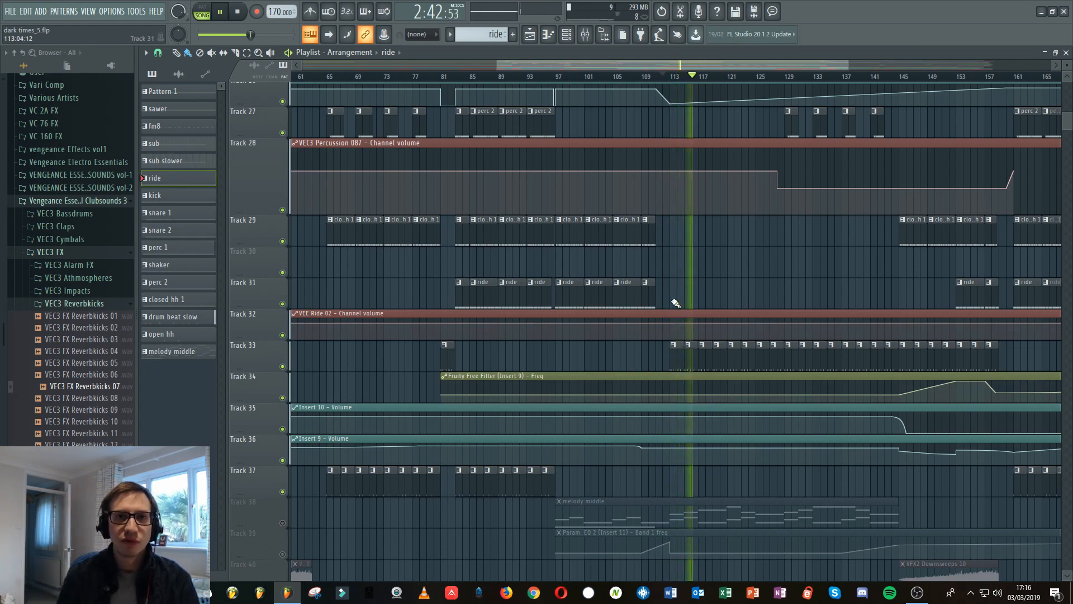
pyautogui.scroll(-5, 615, 308)
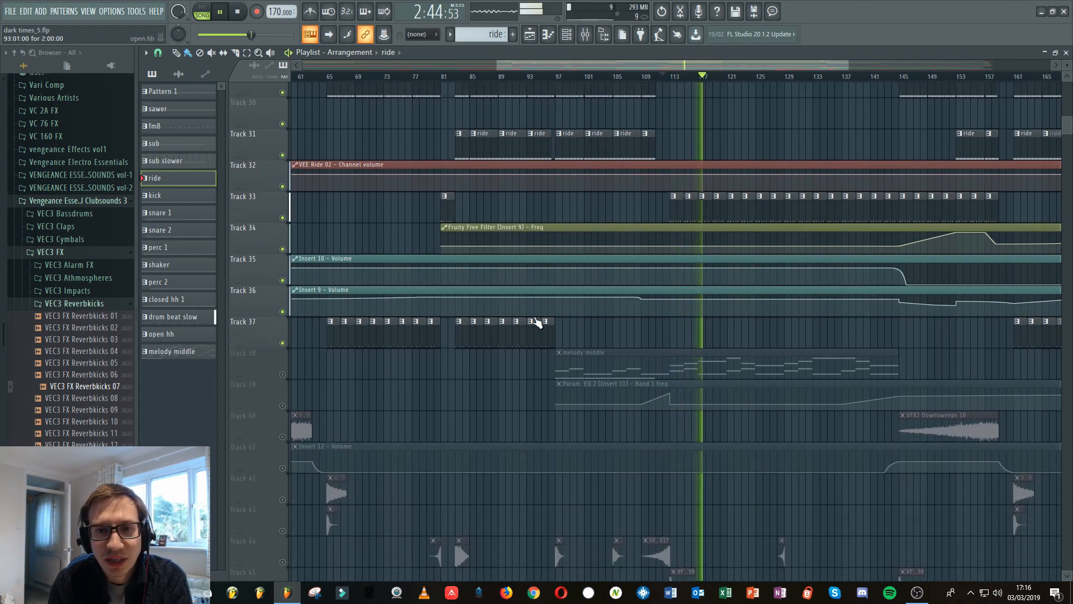
pyautogui.click(222, 14)
# - Solo the melody middle track 38, unmute its EQ automation on track 39, and play from about bar 96
pyautogui.scroll(-1, 460, 287)
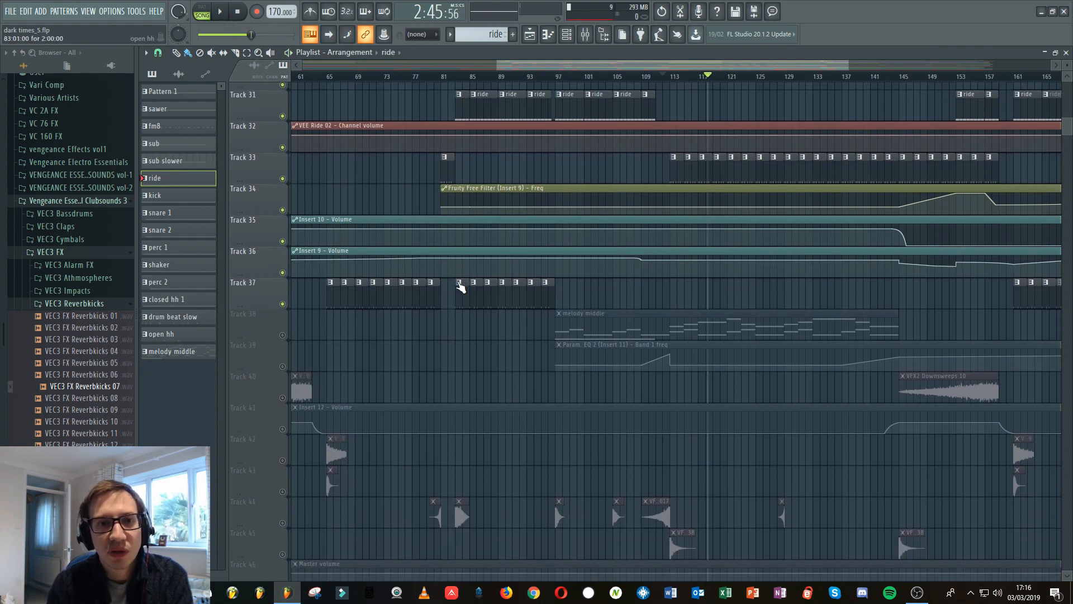
pyautogui.scroll(-1, 386, 324)
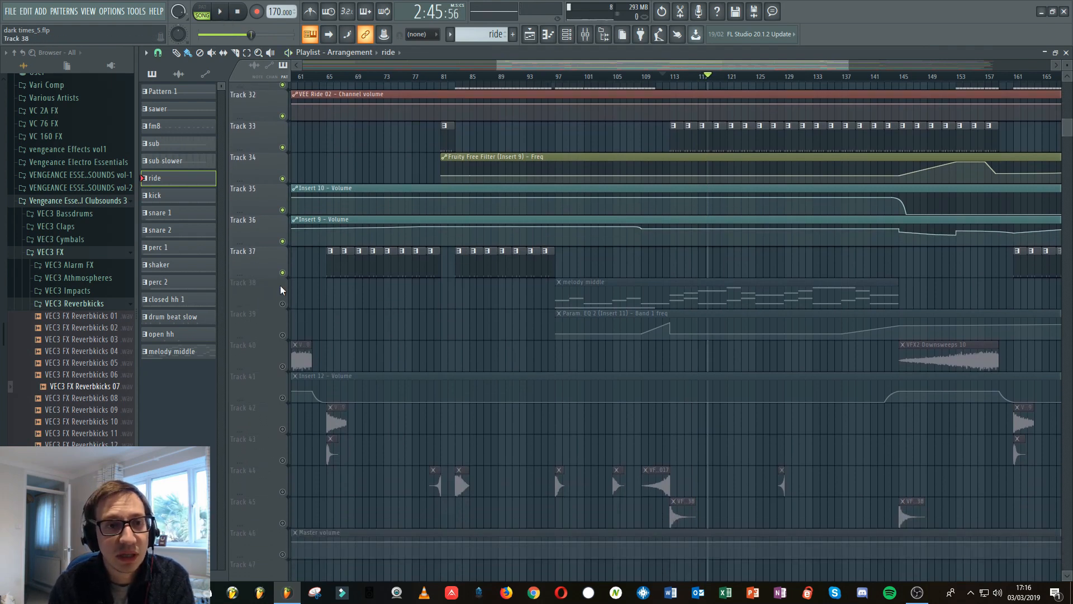
pyautogui.rightClick(283, 304)
pyautogui.click(282, 335)
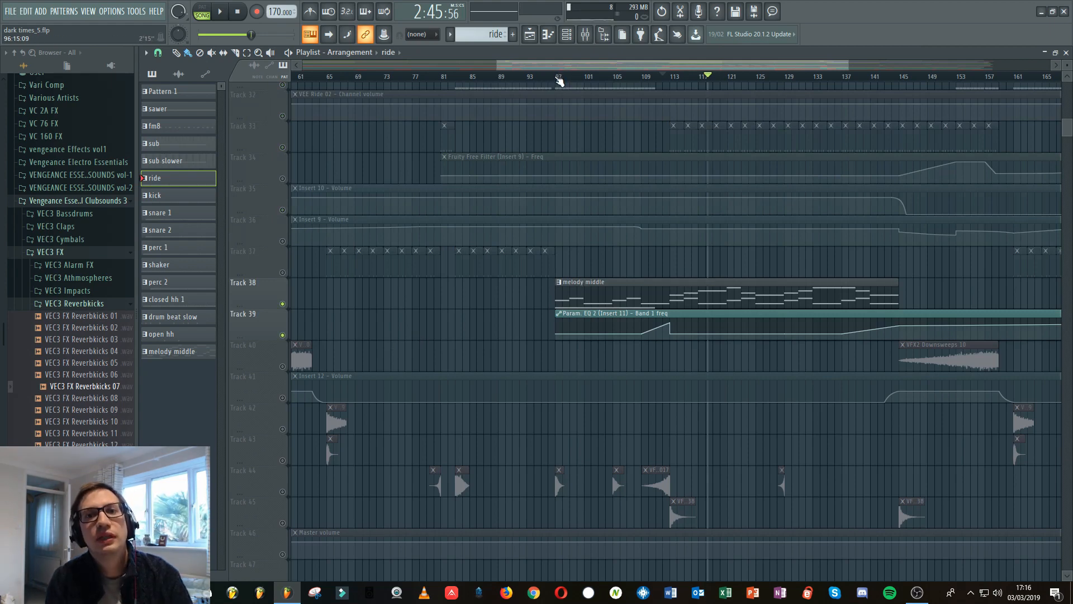
pyautogui.click(548, 81)
pyautogui.press('space')
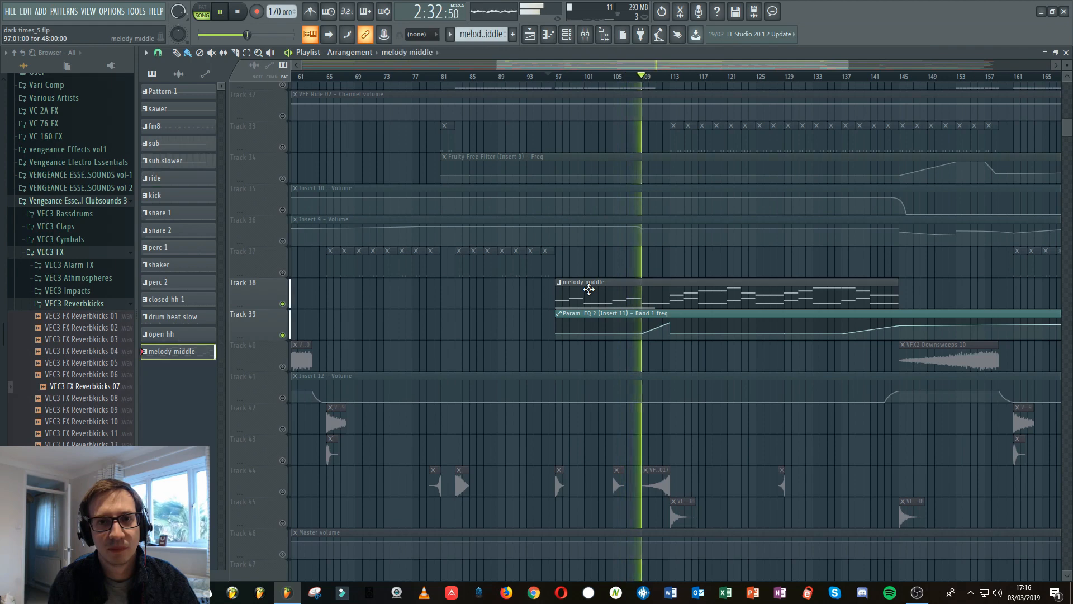
# - Open the melody middle pattern in the piano roll and bring up its Toxic Biohazard synth window
pyautogui.doubleClick(587, 288)
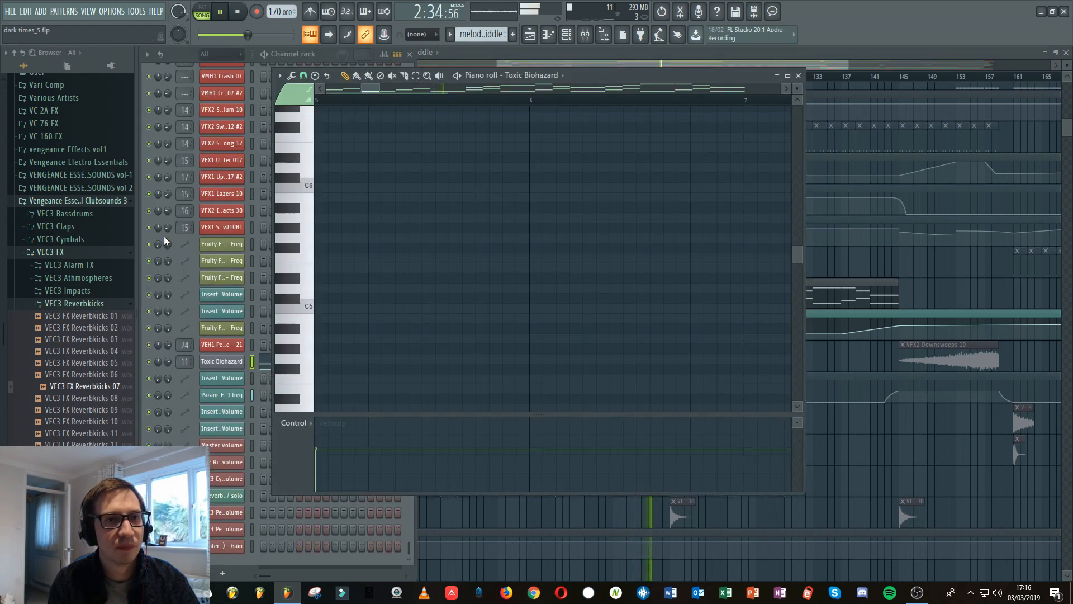
pyautogui.click(742, 51)
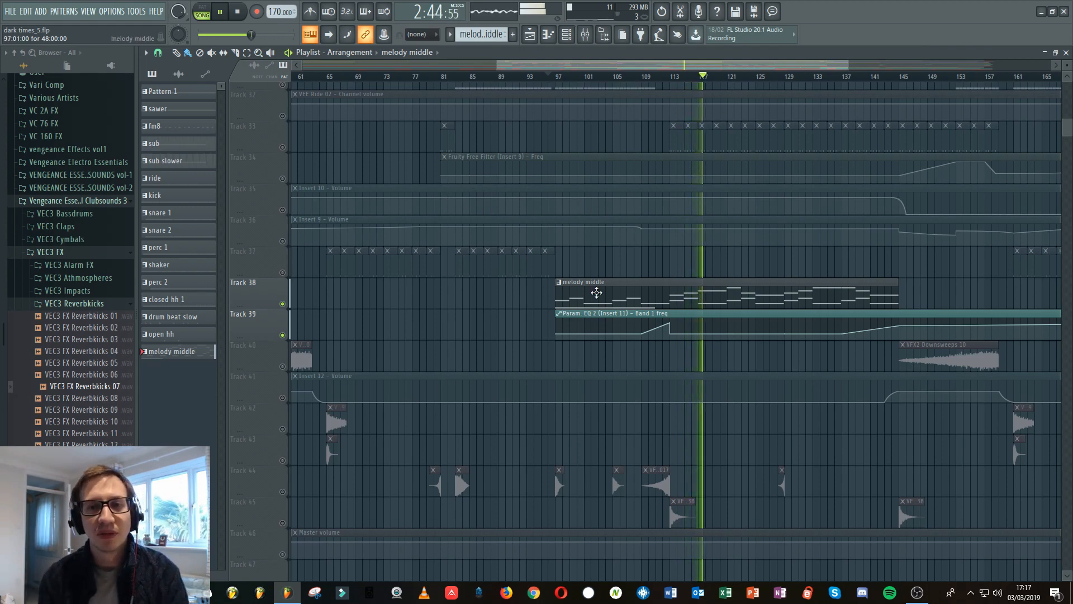
pyautogui.doubleClick(596, 293)
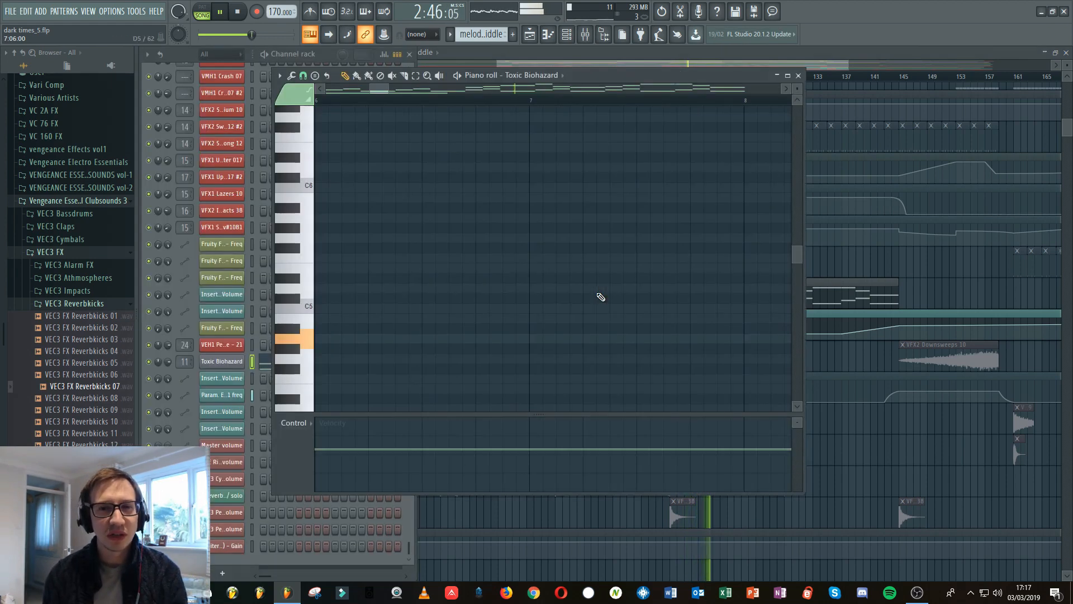
pyautogui.click(222, 362)
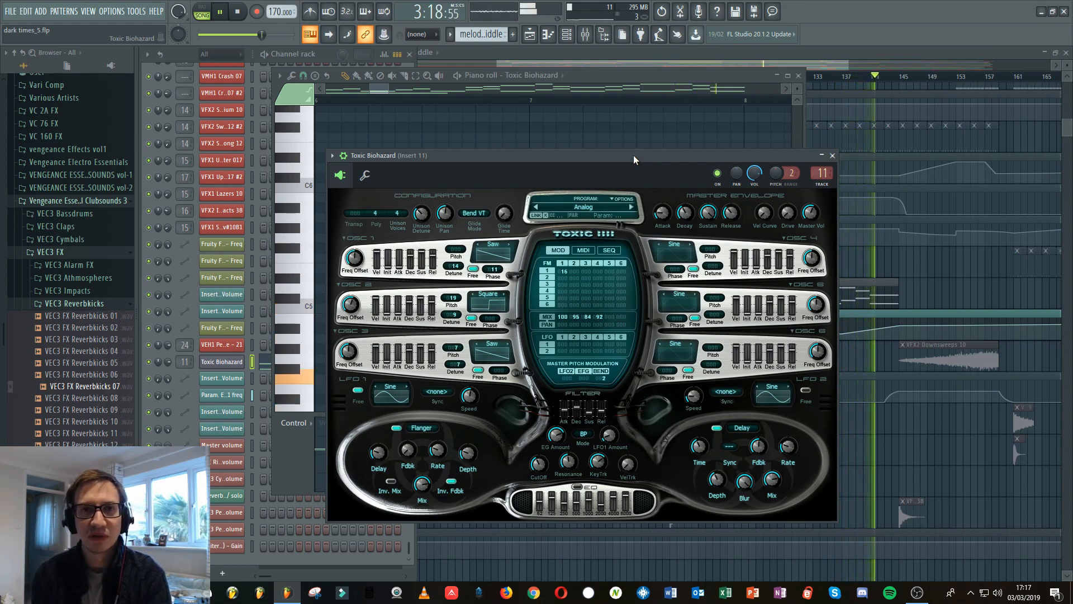
# - Close the Toxic Biohazard and piano roll windows and stop the melody playback at about bar 144
pyautogui.click(822, 66)
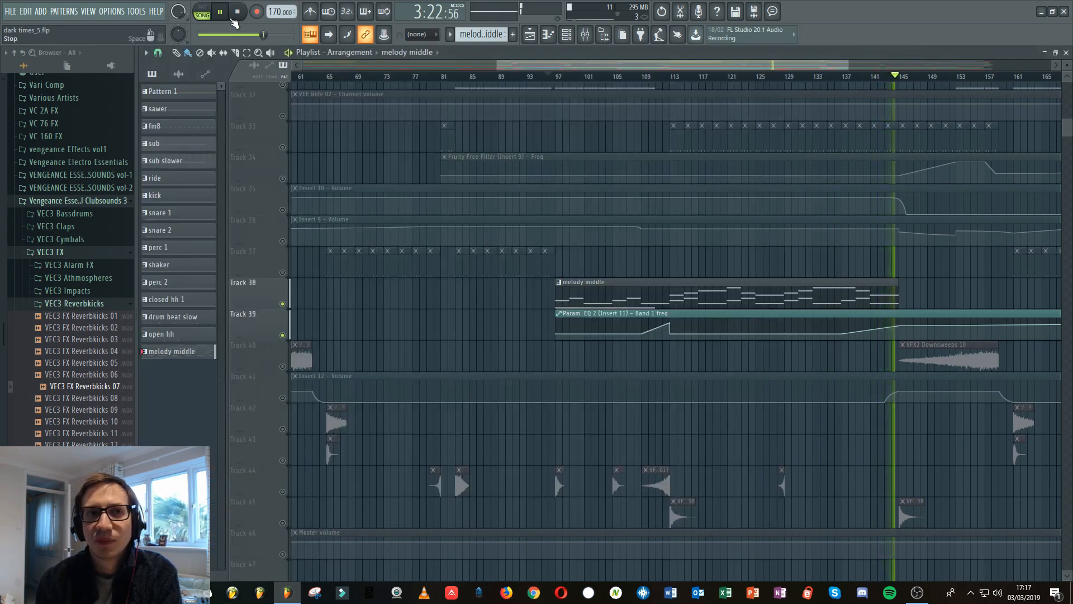
pyautogui.click(234, 20)
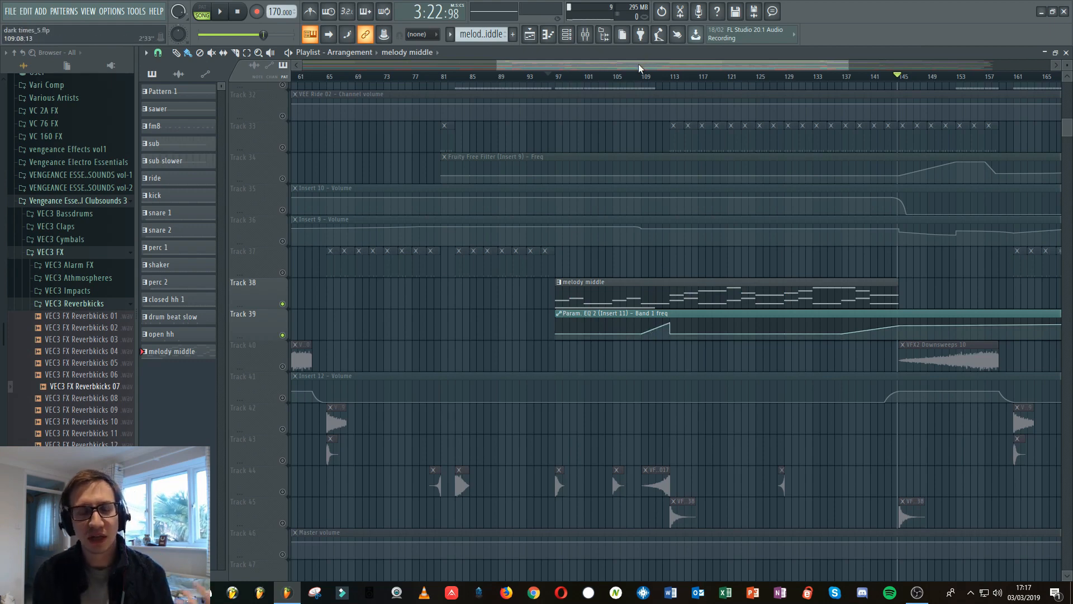
# - Mute melody tracks 38 and 39 and unmute the effects tracks 40 to 45, leaving the Master volume track 46 muted
pyautogui.scroll(-3, 471, 283)
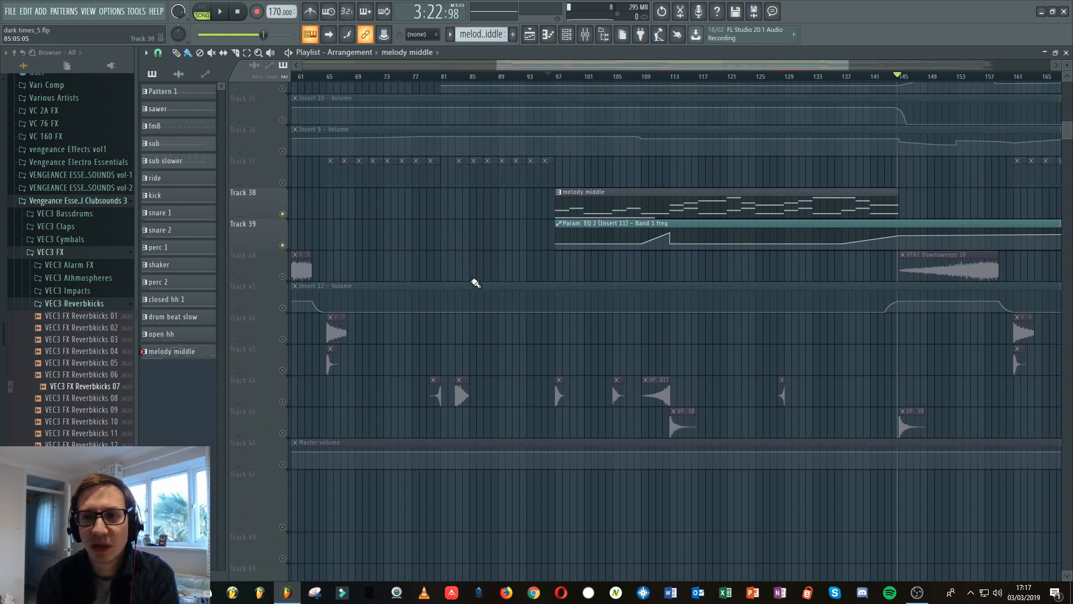
pyautogui.scroll(-6, 591, 81)
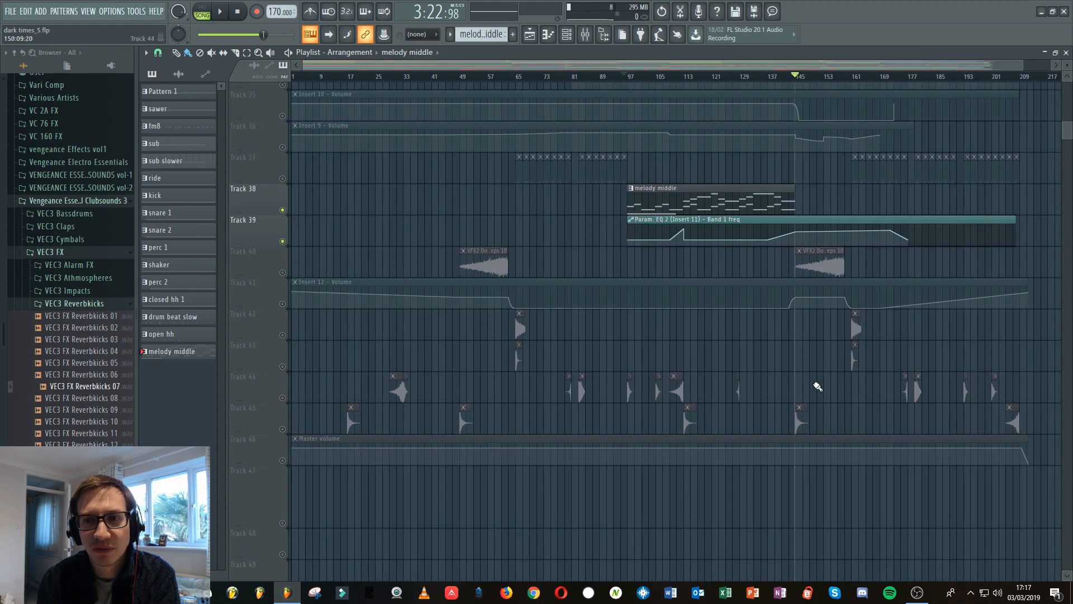
pyautogui.click(284, 211)
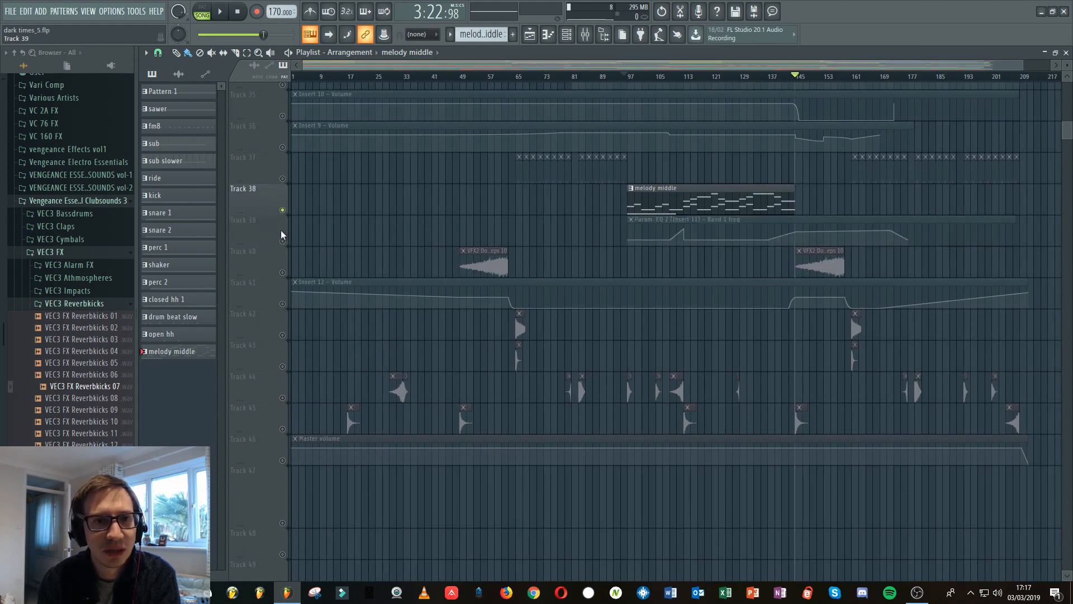
pyautogui.click(282, 211)
pyautogui.moveTo(284, 273); pyautogui.dragTo(284, 462)
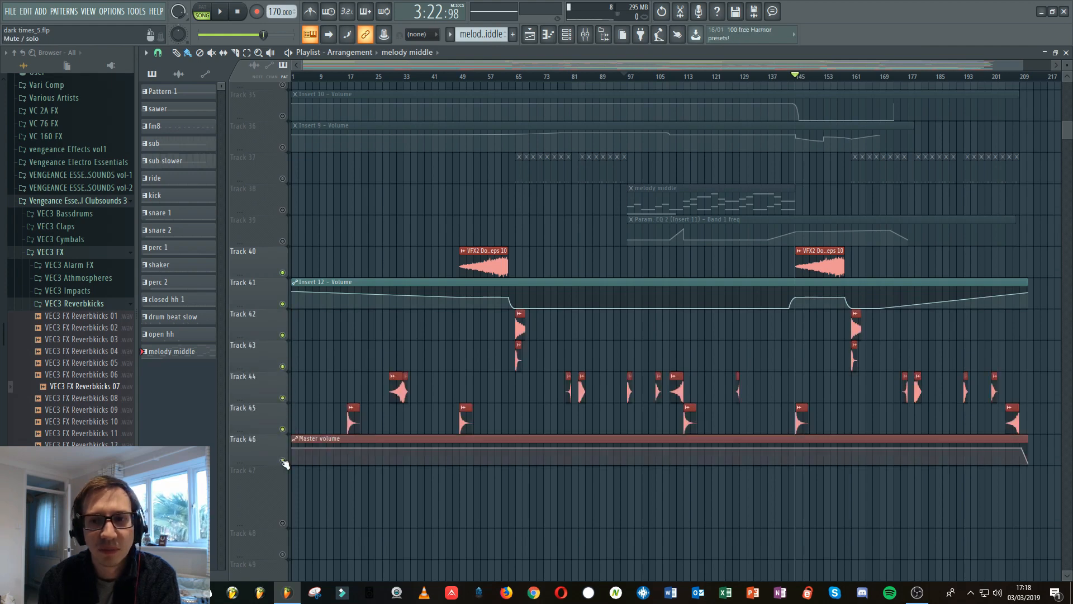
pyautogui.click(282, 460)
# - Listen to the isolated effects samples from about bar 144 to bar 163, and again from about bar 113
pyautogui.press('space')
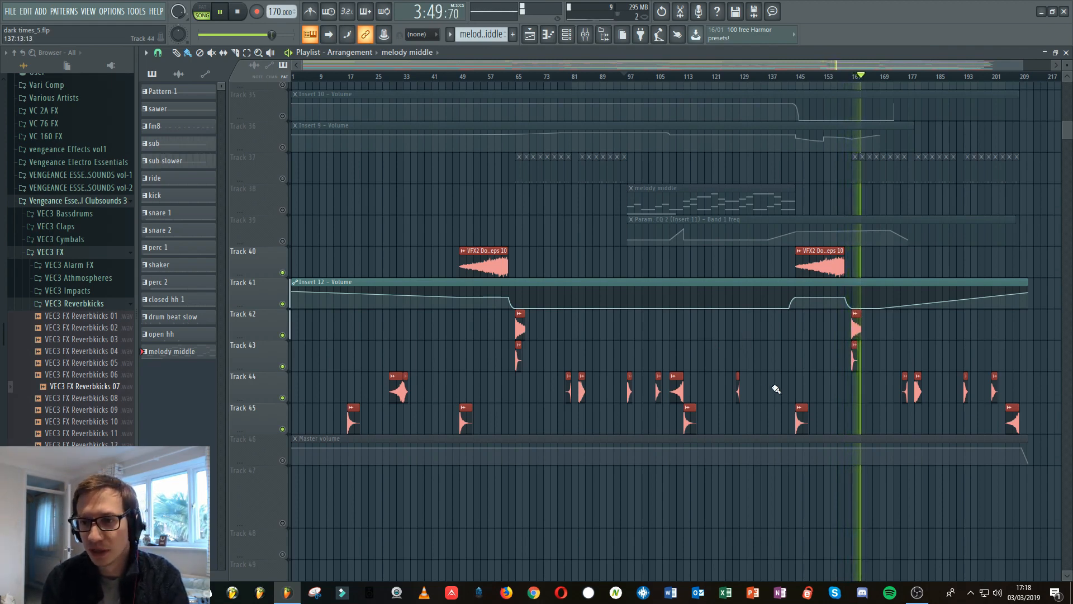
pyautogui.click(687, 77)
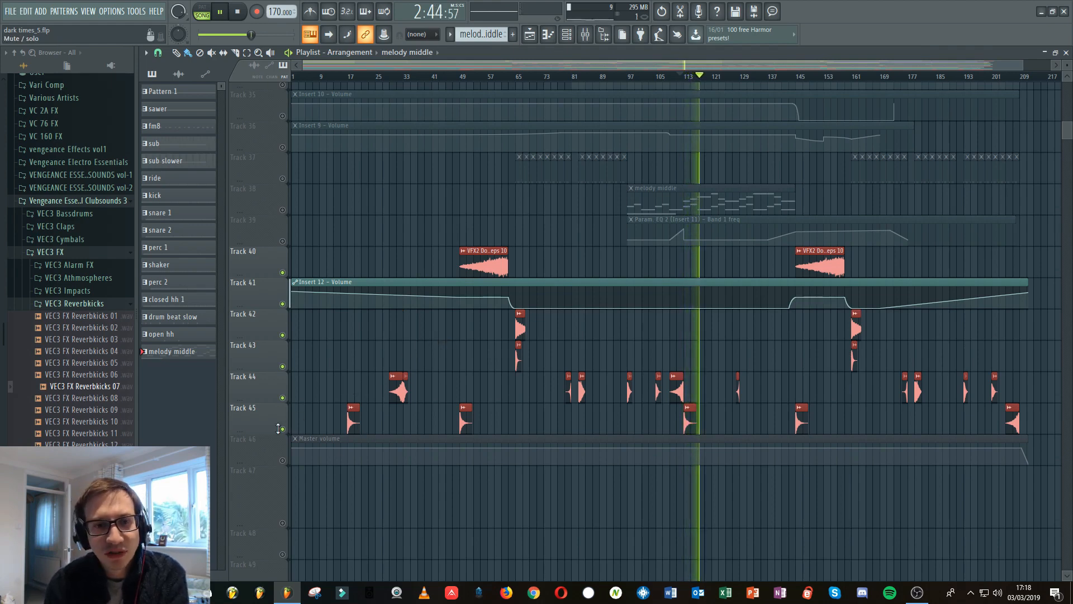
# - Solo and unsolo the Master volume track 46 to unmute every track, and look over the playing arrangement up to track 1
pyautogui.click(282, 459)
pyautogui.rightClick(283, 459)
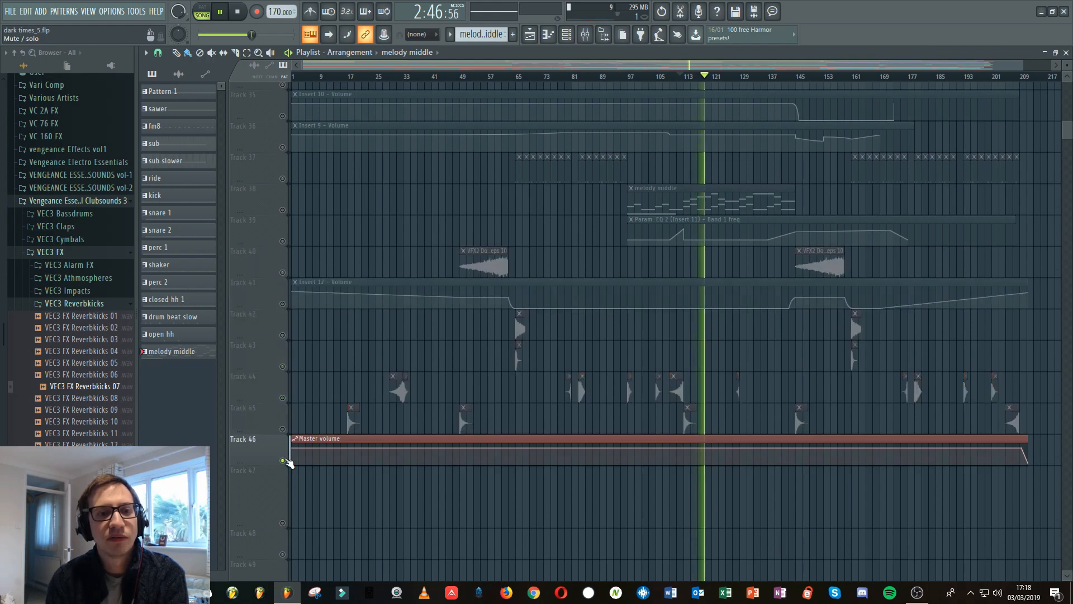
pyautogui.rightClick(282, 460)
pyautogui.scroll(5, 455, 187)
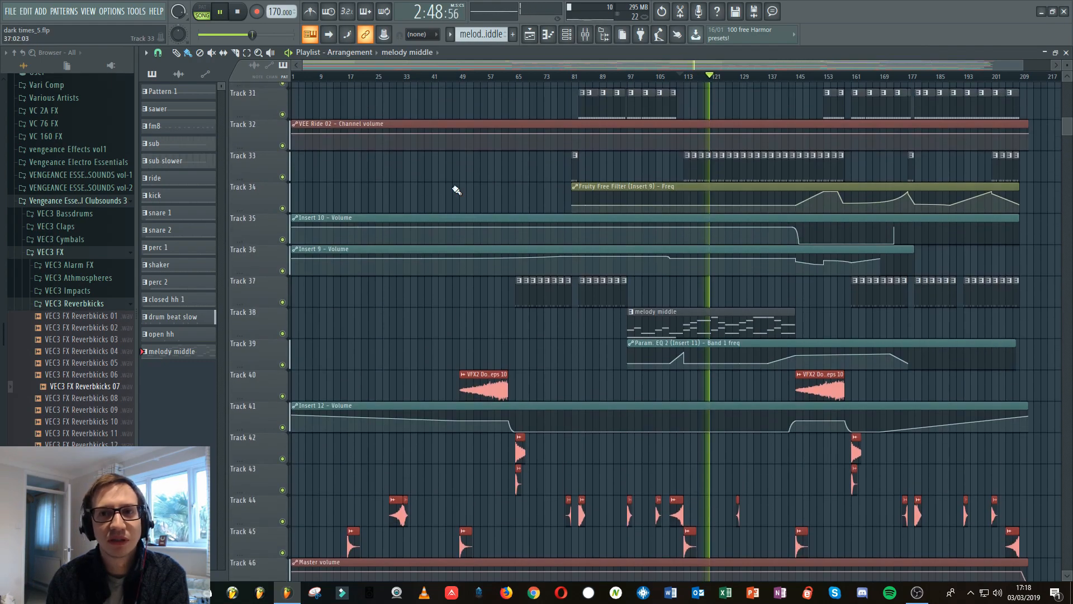
pyautogui.scroll(15, 581, 245)
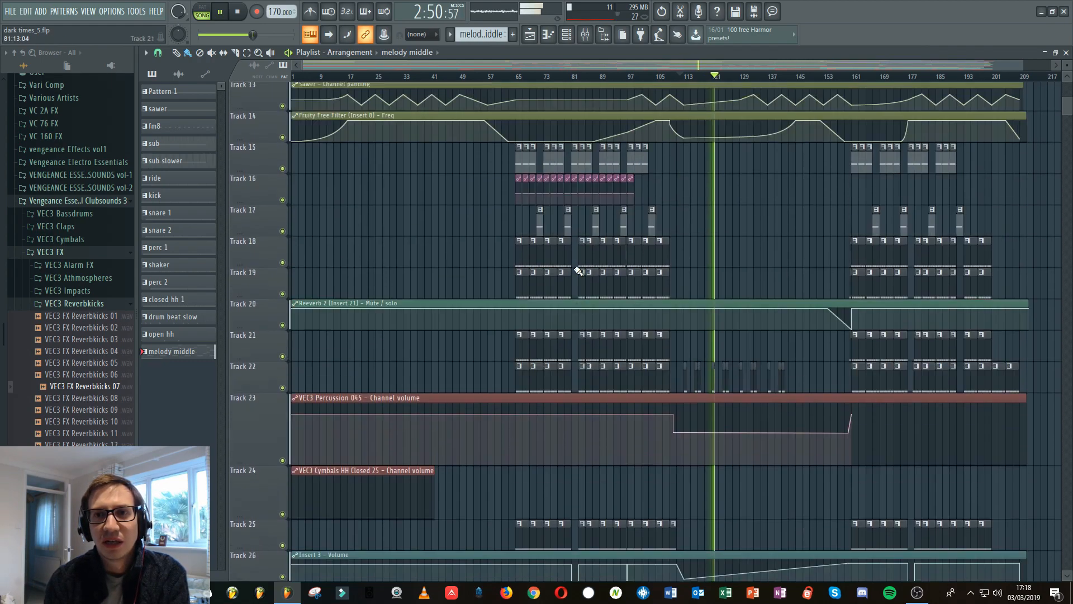
pyautogui.scroll(7, 572, 273)
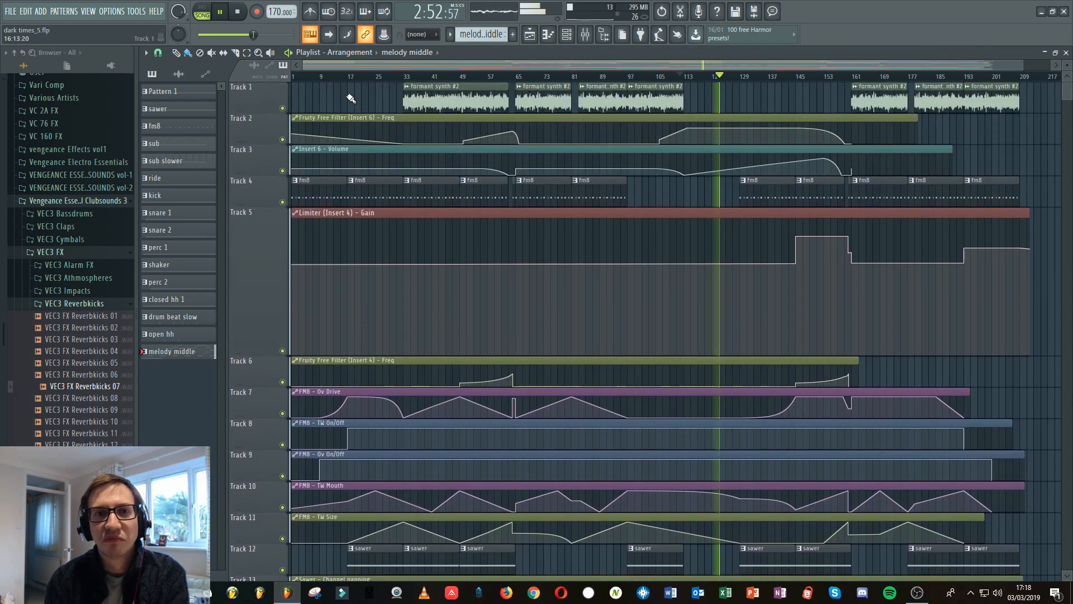